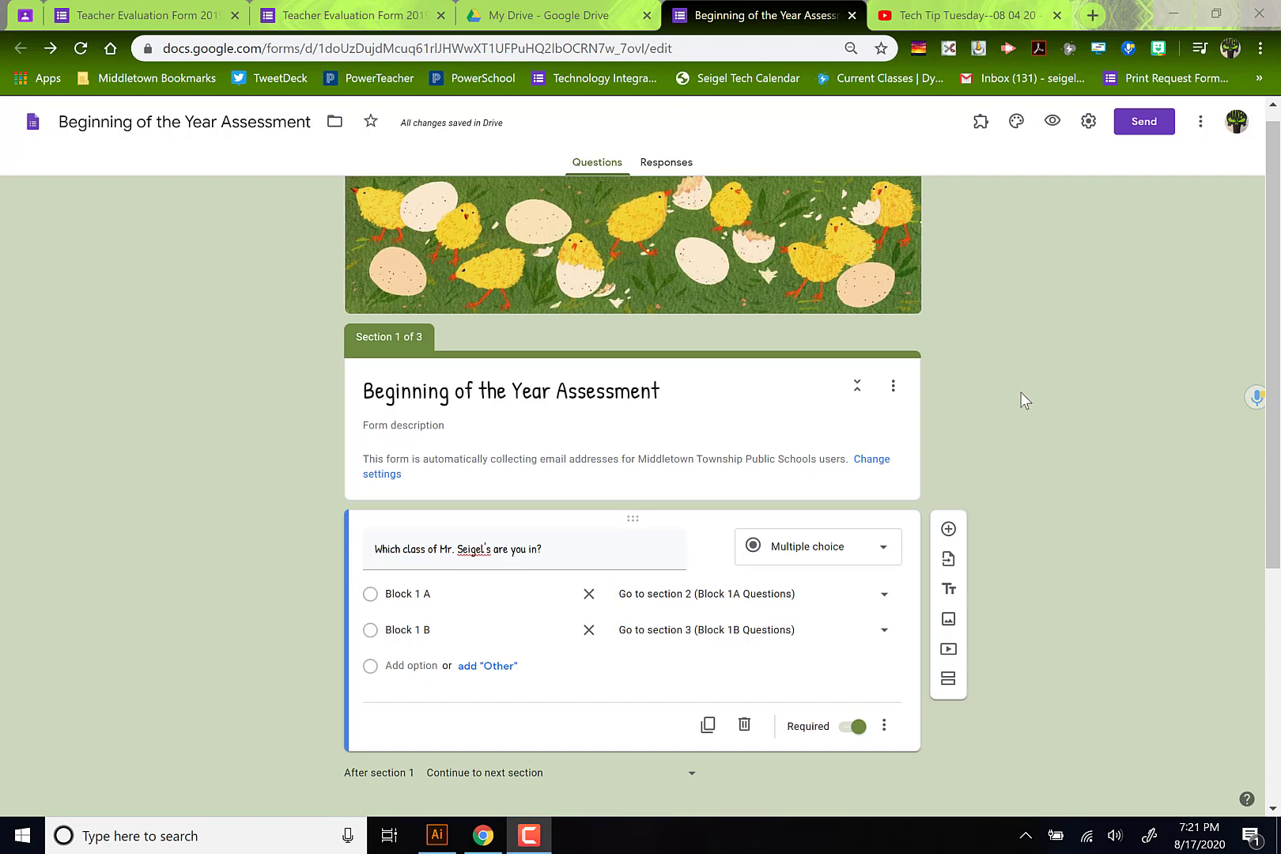
Review the class question's branching options and the Block 1A and Block 1B sections.
scroll(1019, 427, down, 3)
scroll(1018, 427, up, 3)
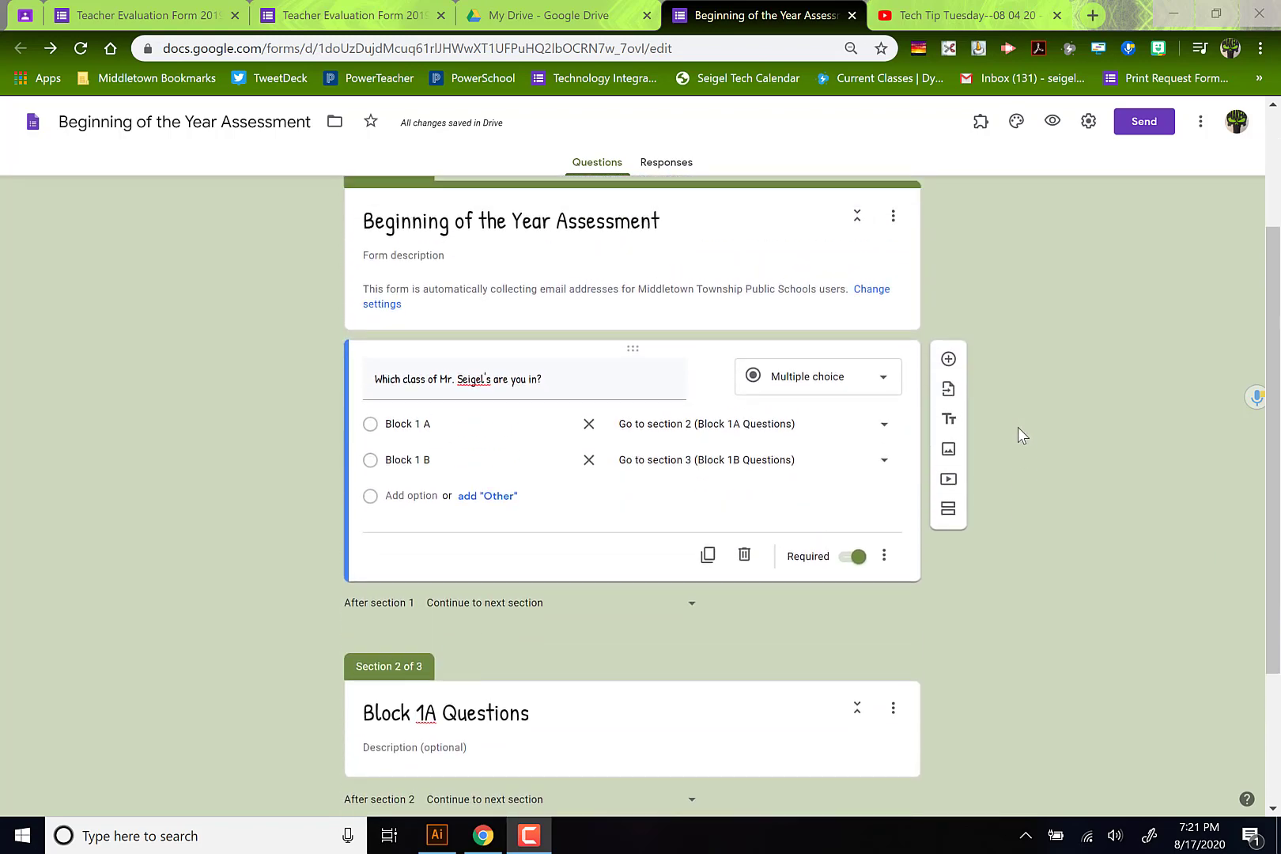
scroll(1016, 429, up, 1)
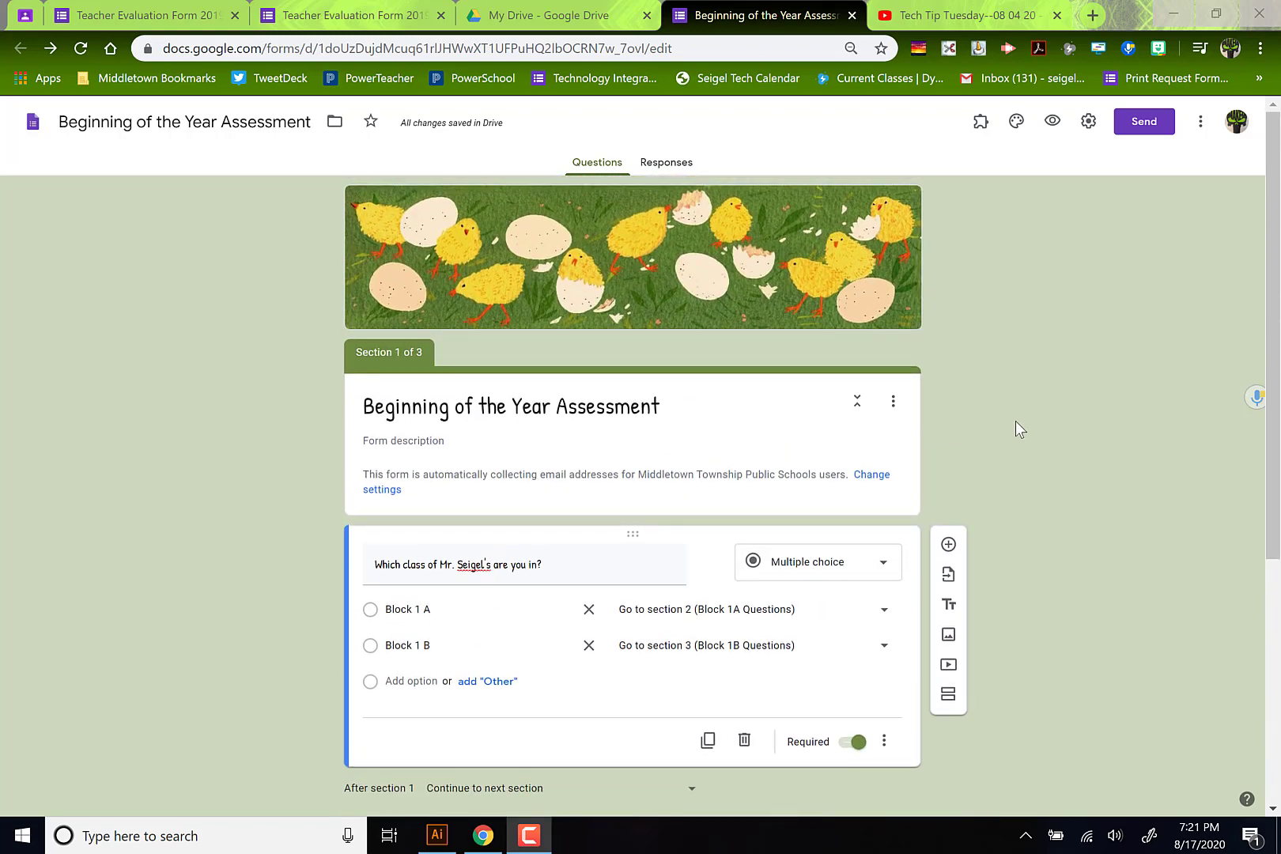
scroll(1075, 545, down, 4)
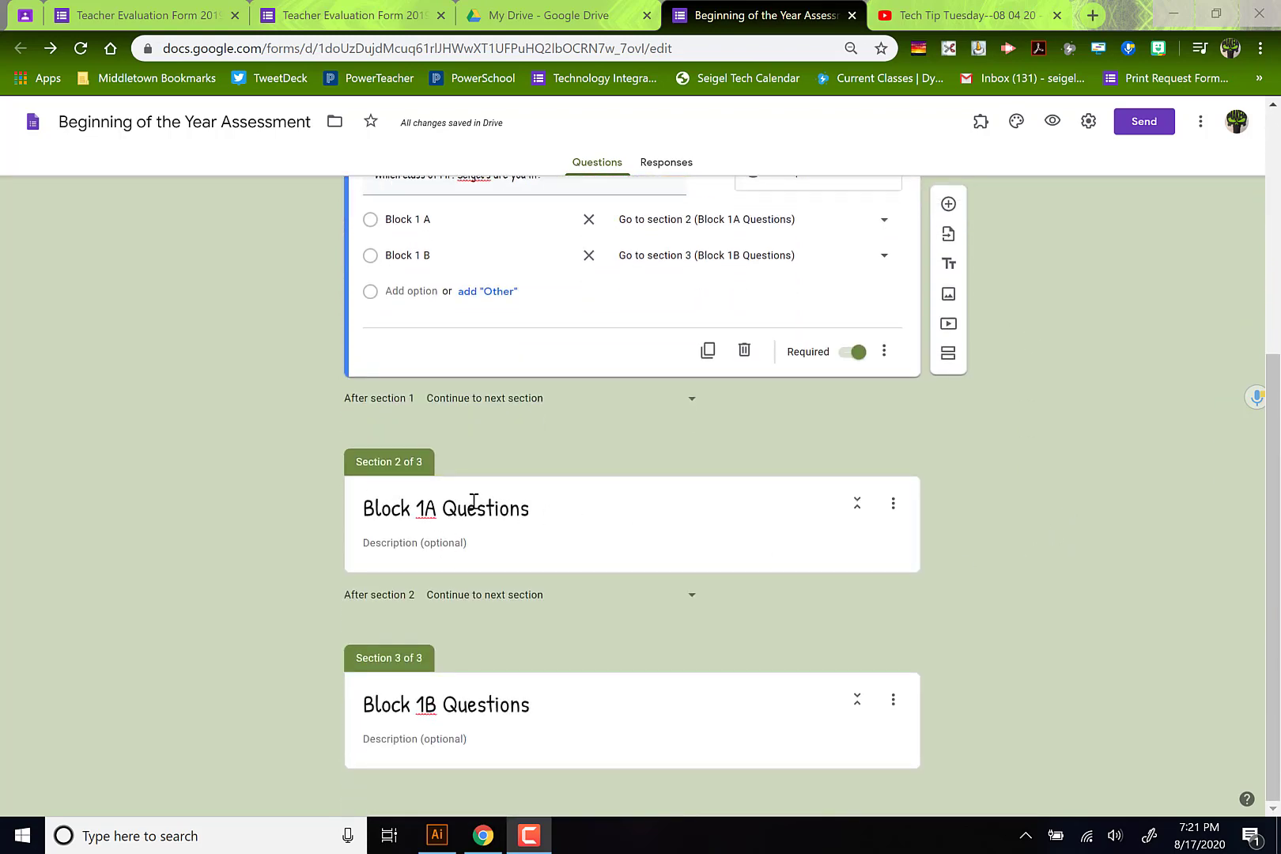
scroll(574, 565, up, 1)
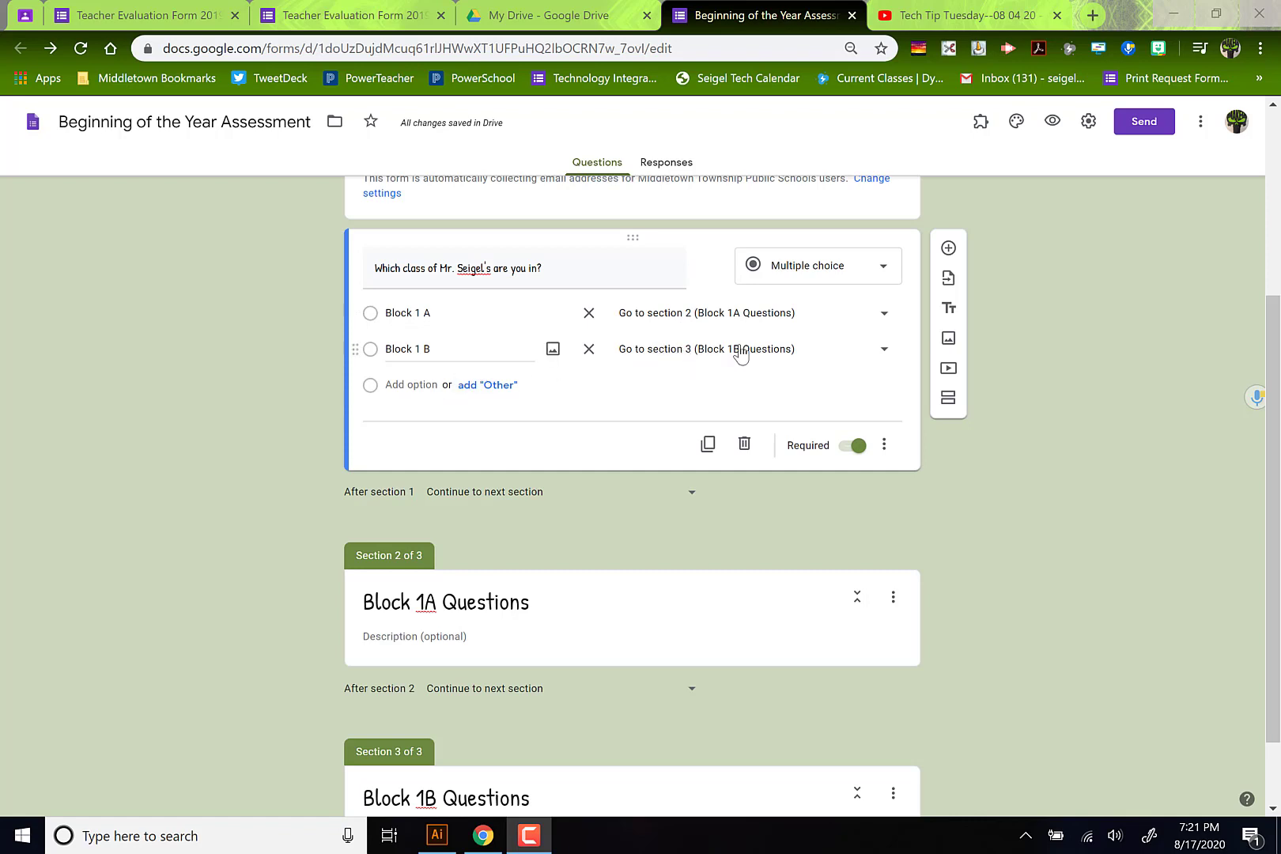
scroll(1063, 593, down, 2)
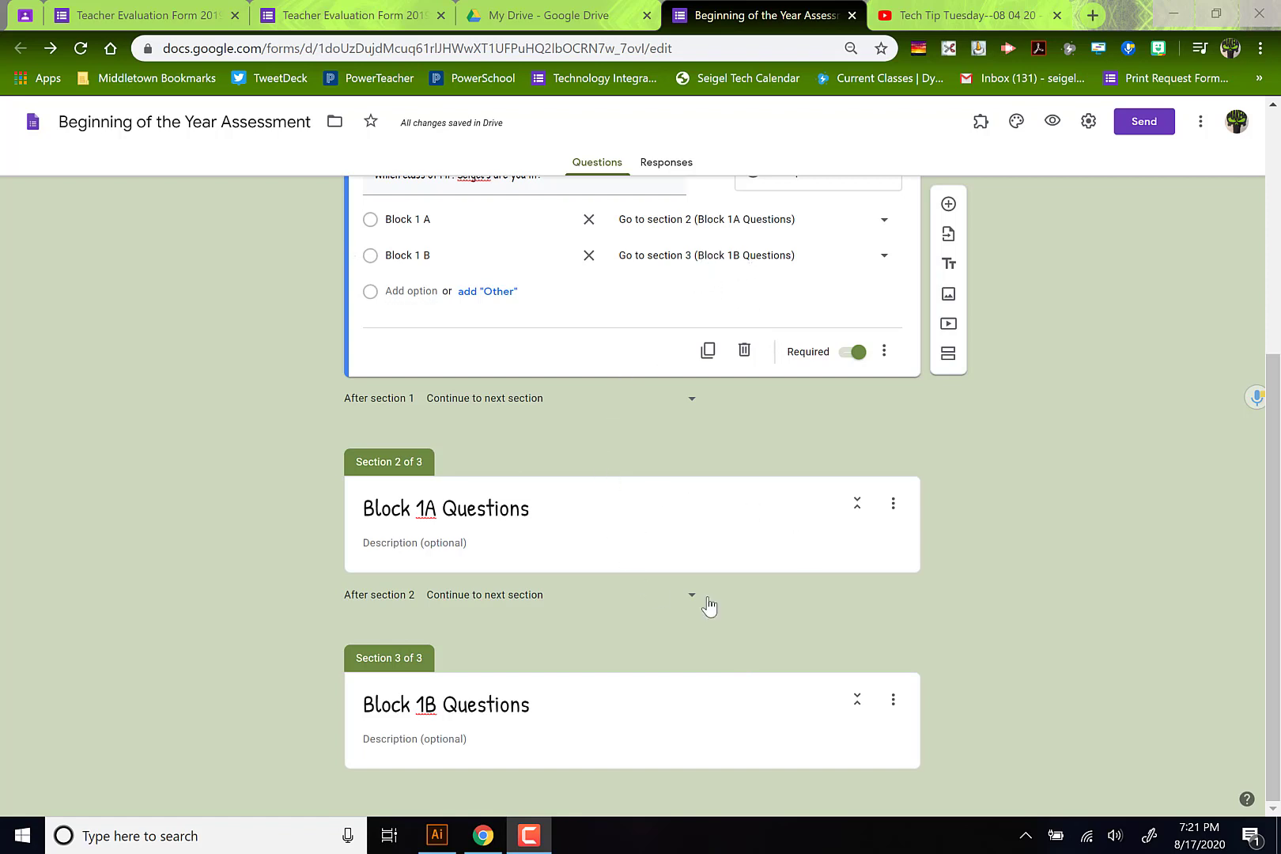
click(716, 559)
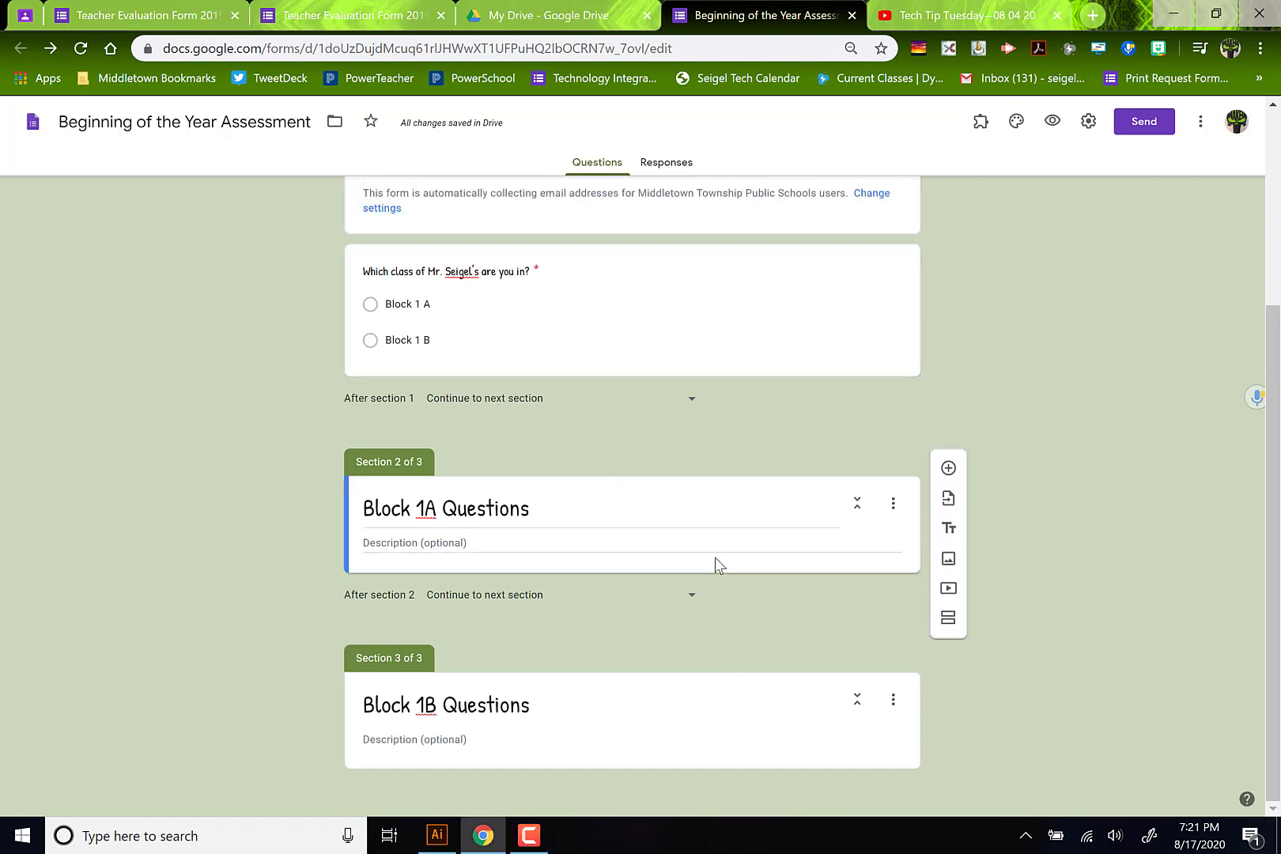
click(949, 469)
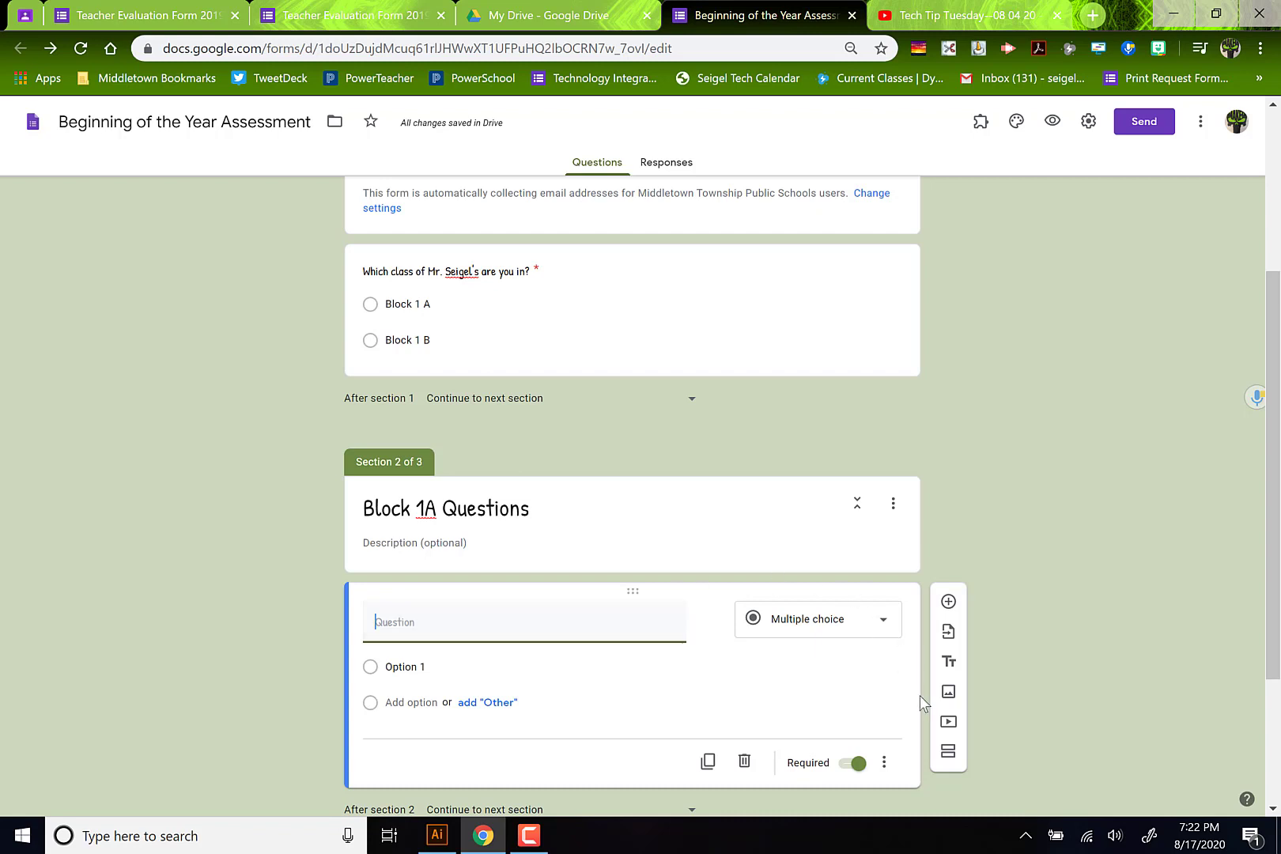
click(949, 726)
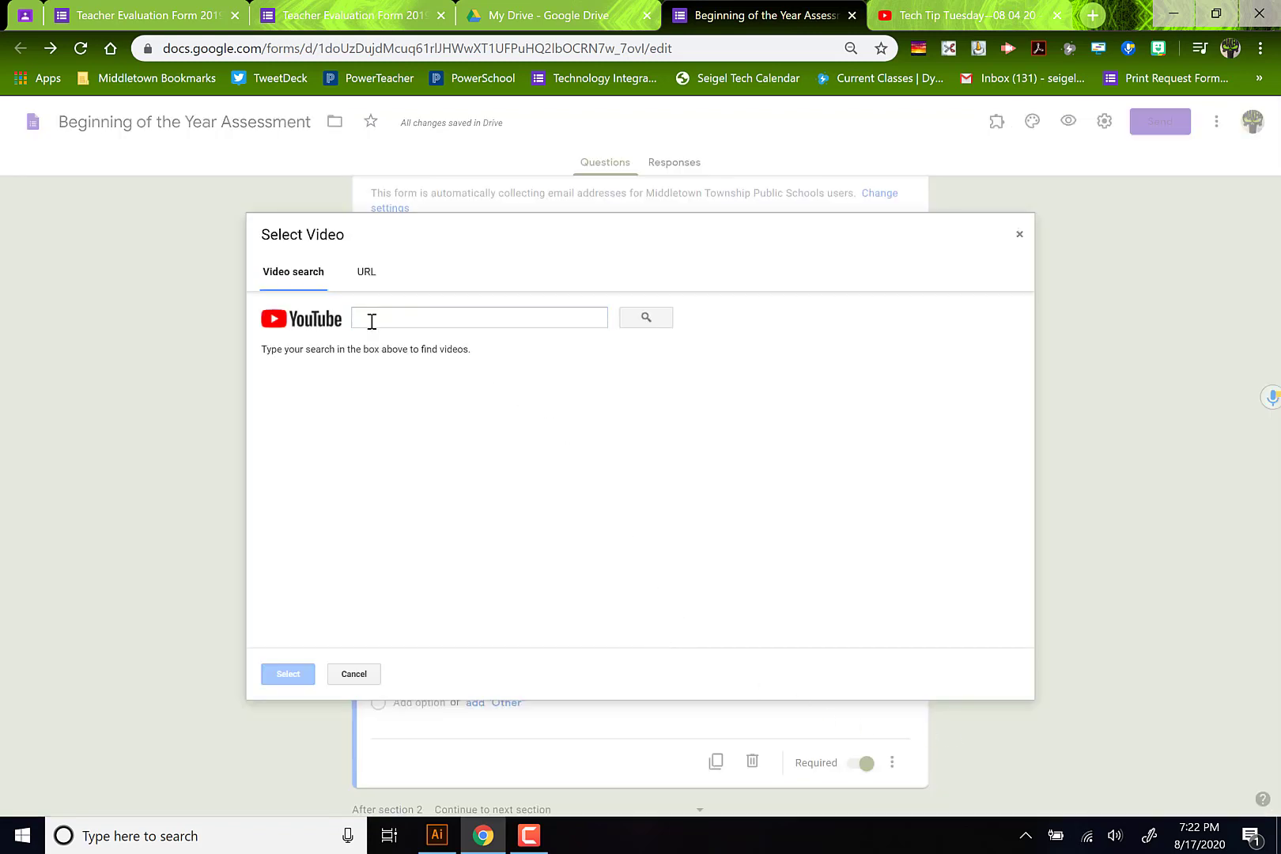
click(366, 274)
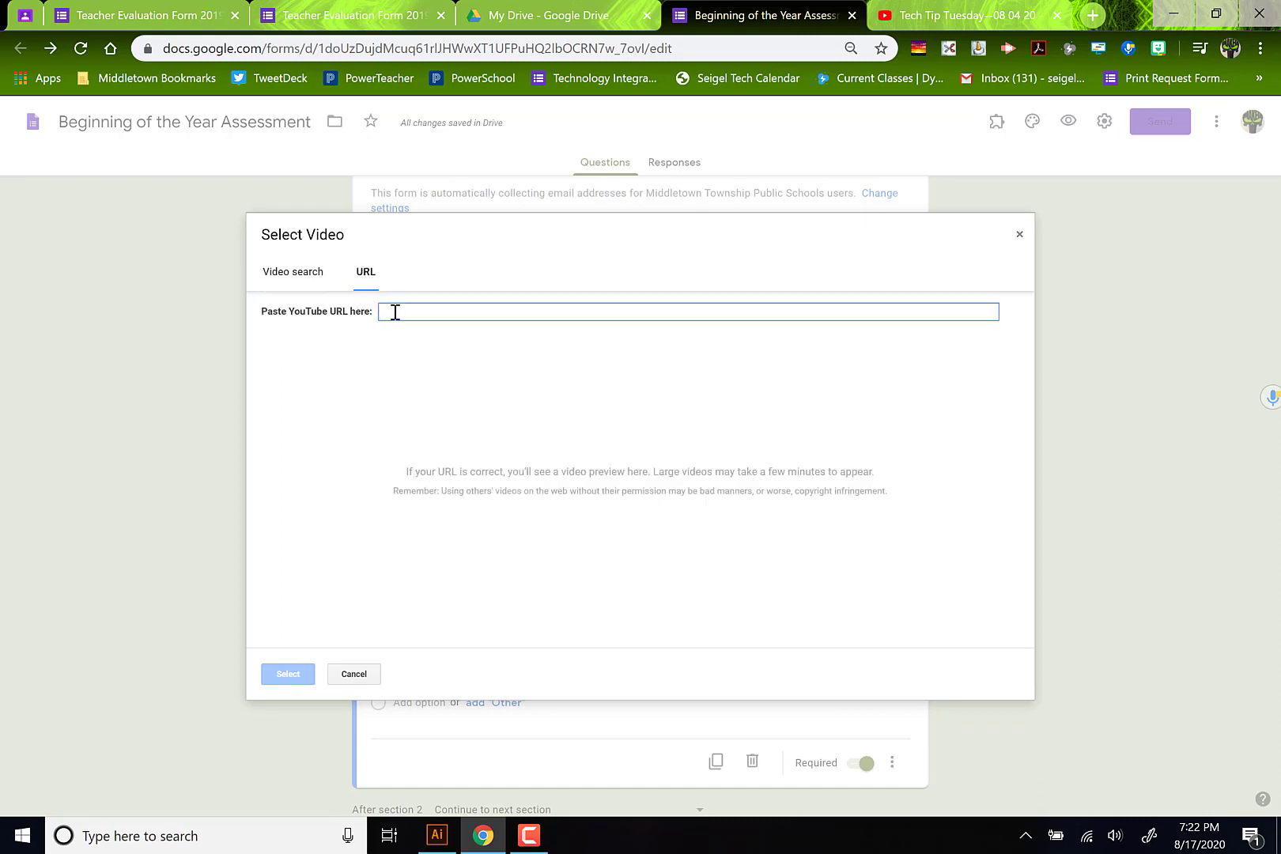
text(https://www.youtube.com/watch?v=h_IhM4v58wM&t=1s)
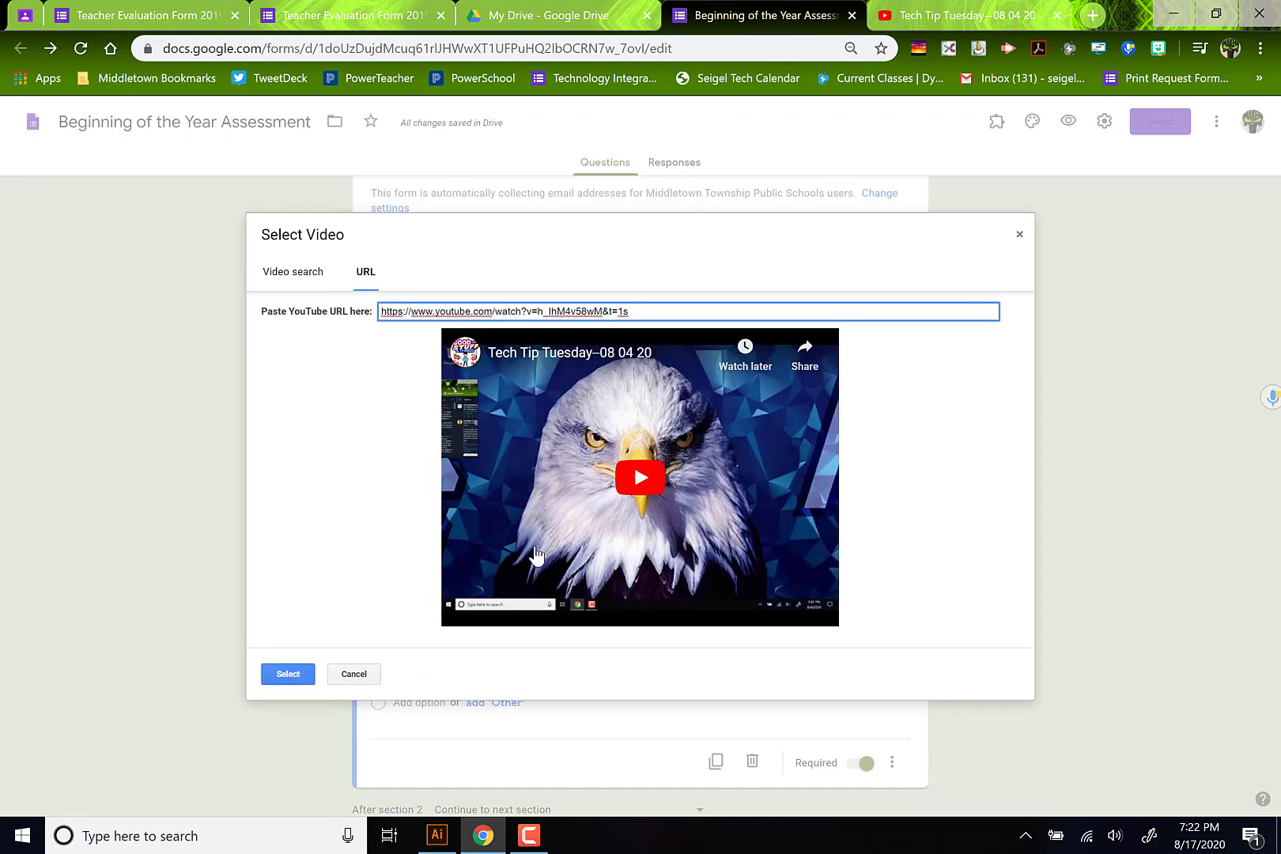
click(288, 675)
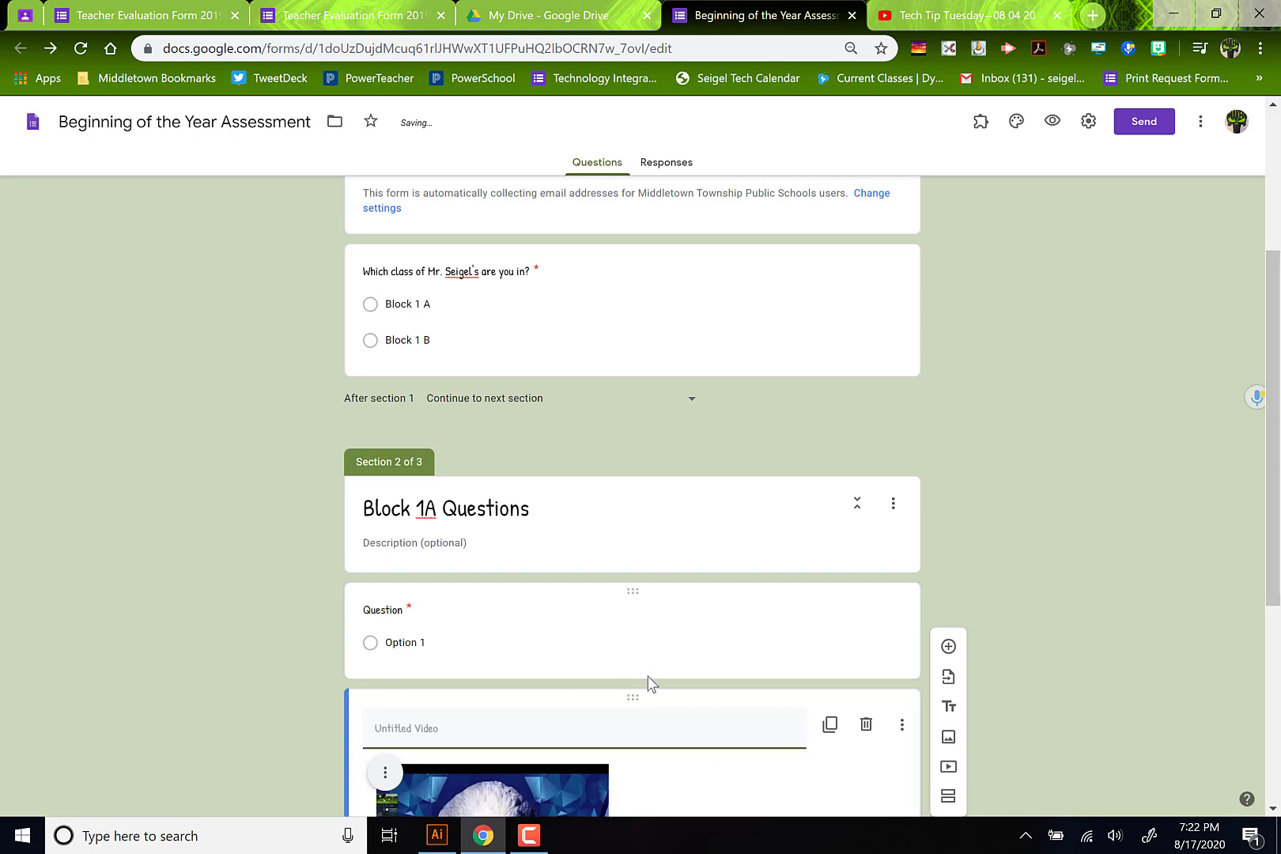
Move the video above the blank question and title it "Question 1 video".
drag(637, 420, 615, 303)
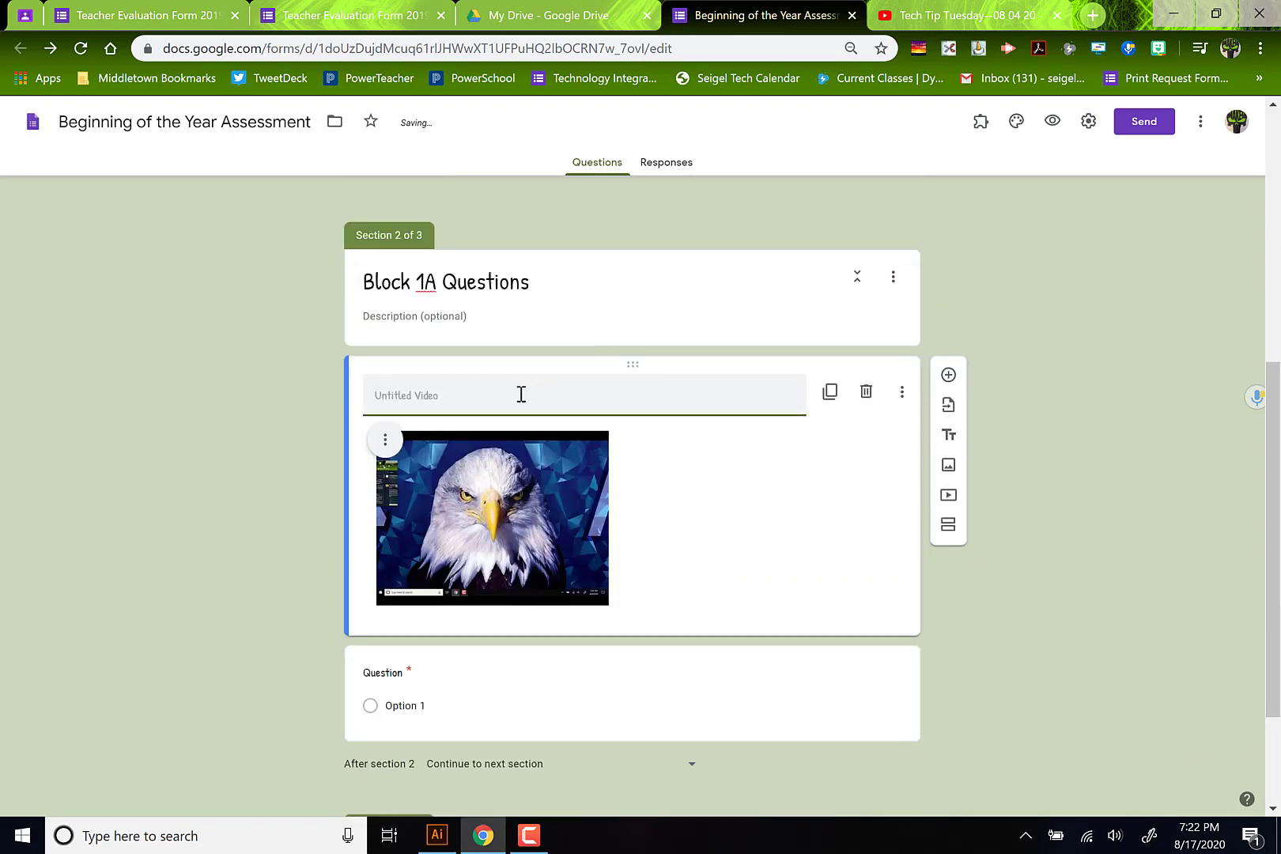
click(507, 400)
text(Question 1 video)
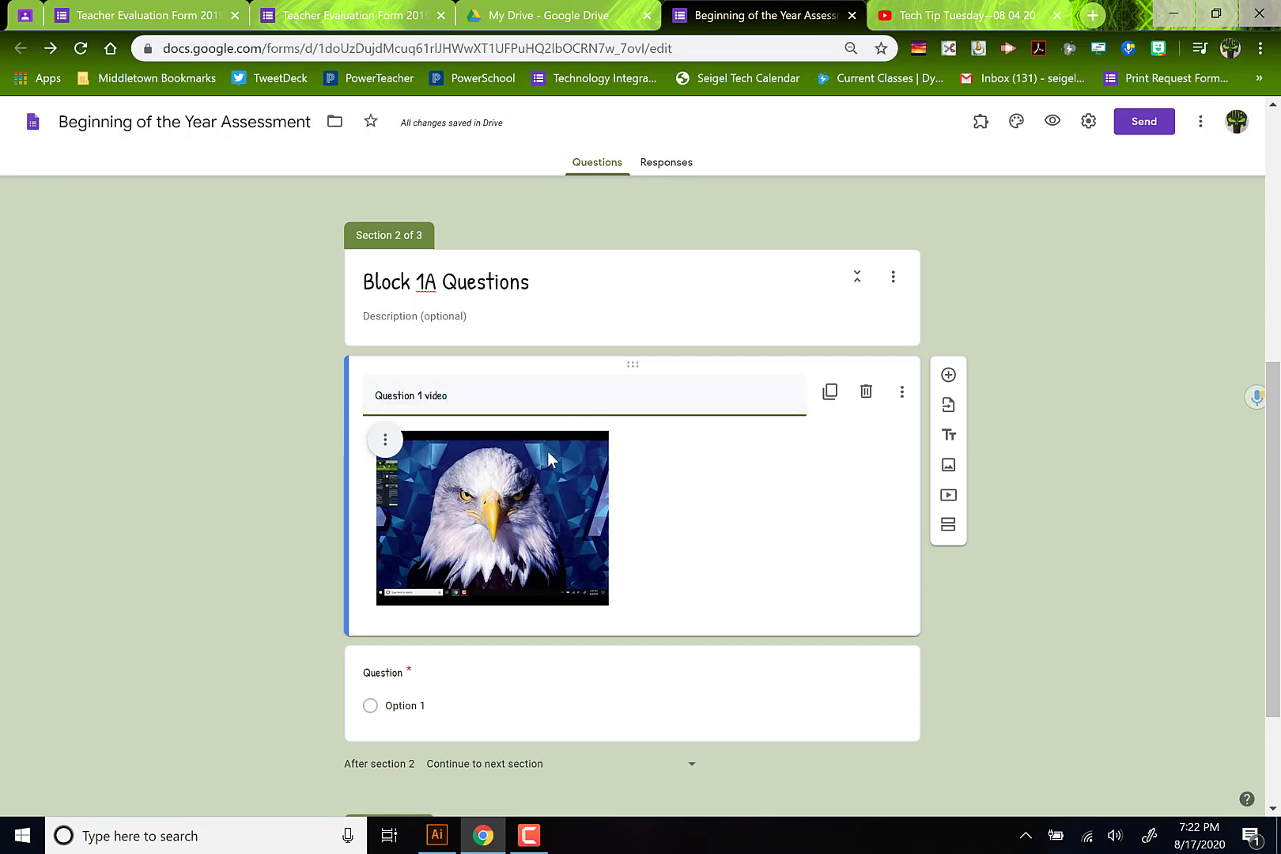
Center-align the Question 1 video and enlarge it to roughly three quarters of the card's width.
click(386, 441)
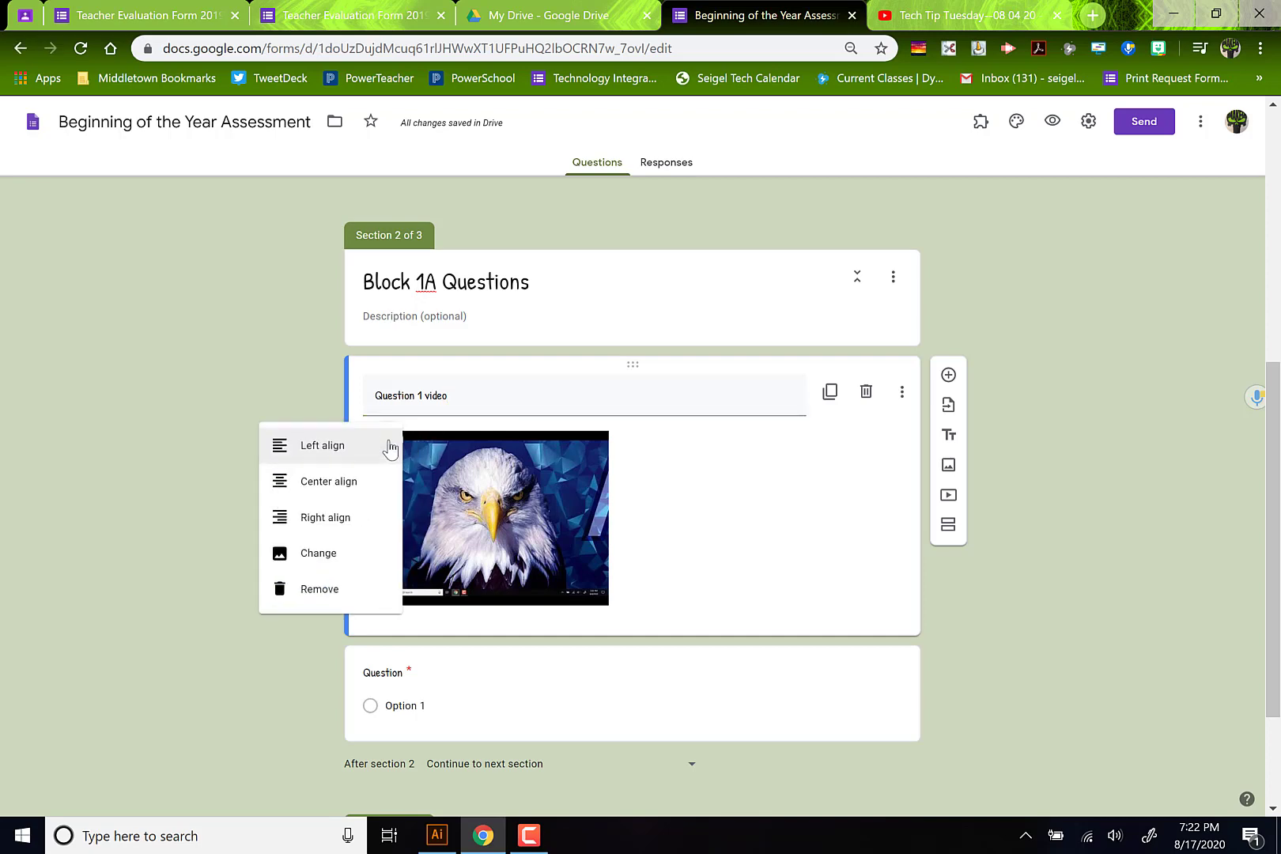
click(342, 491)
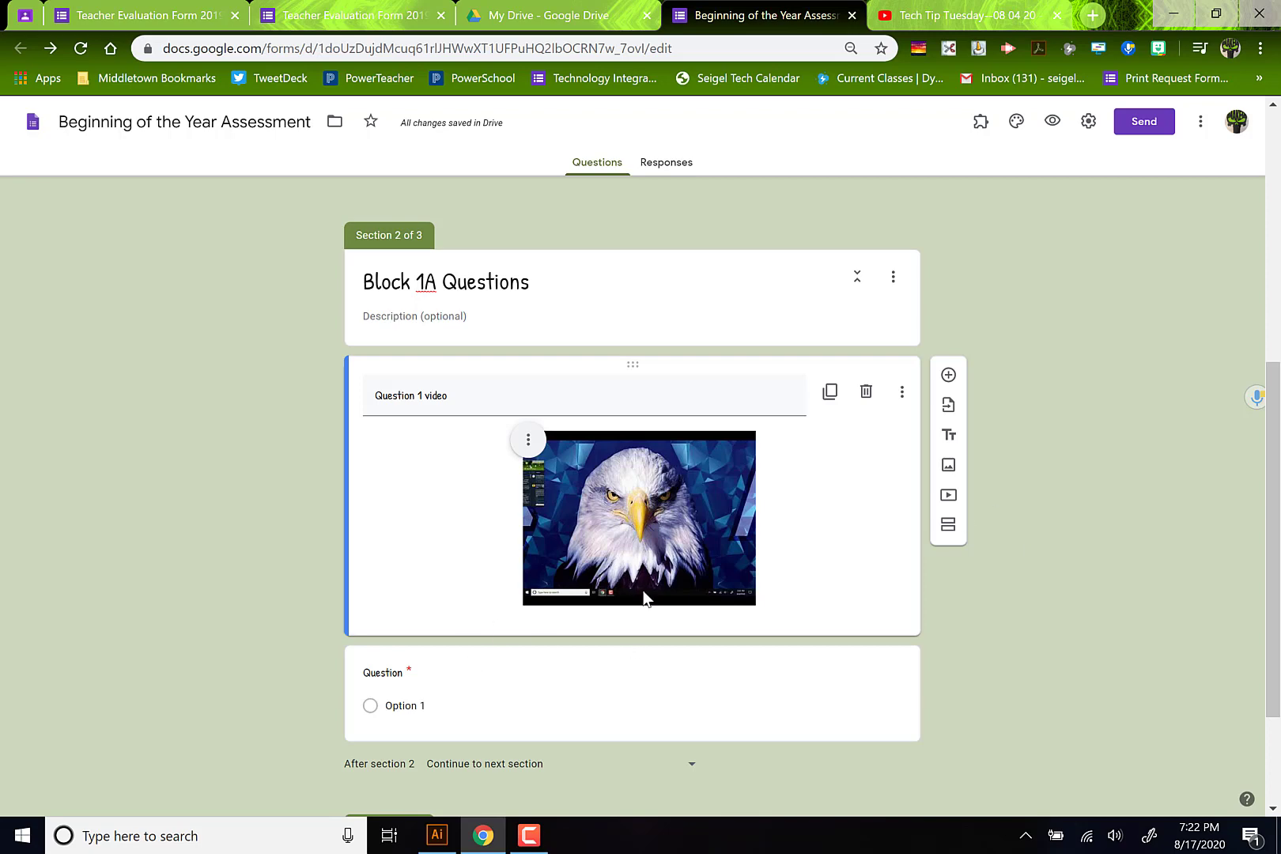
click(650, 558)
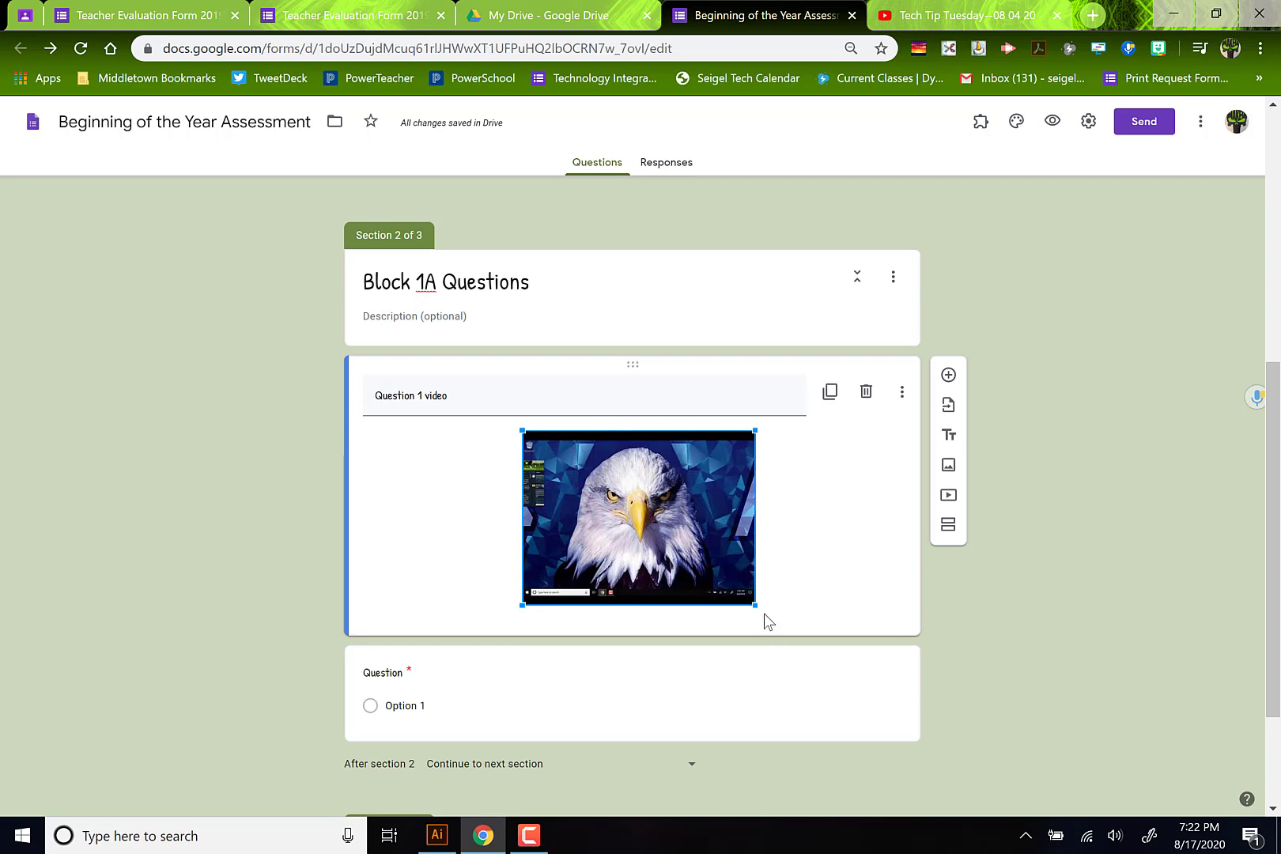
drag(754, 604, 920, 751)
scroll(962, 681, down, 3)
scroll(946, 653, up, 3)
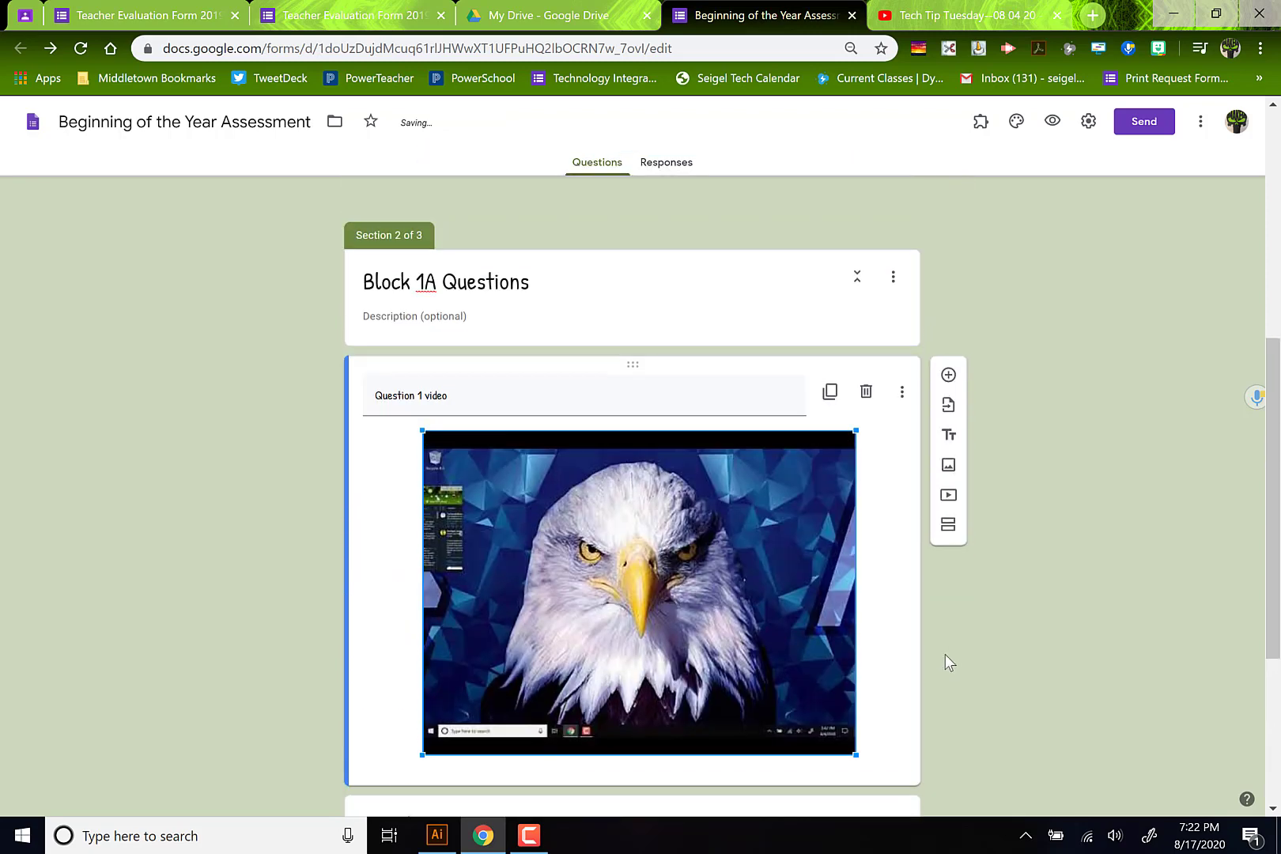
Make the blank question a Paragraph question reading "In the above video, what is the main theme of what the narrator is trying to explain?".
scroll(935, 647, down, 2)
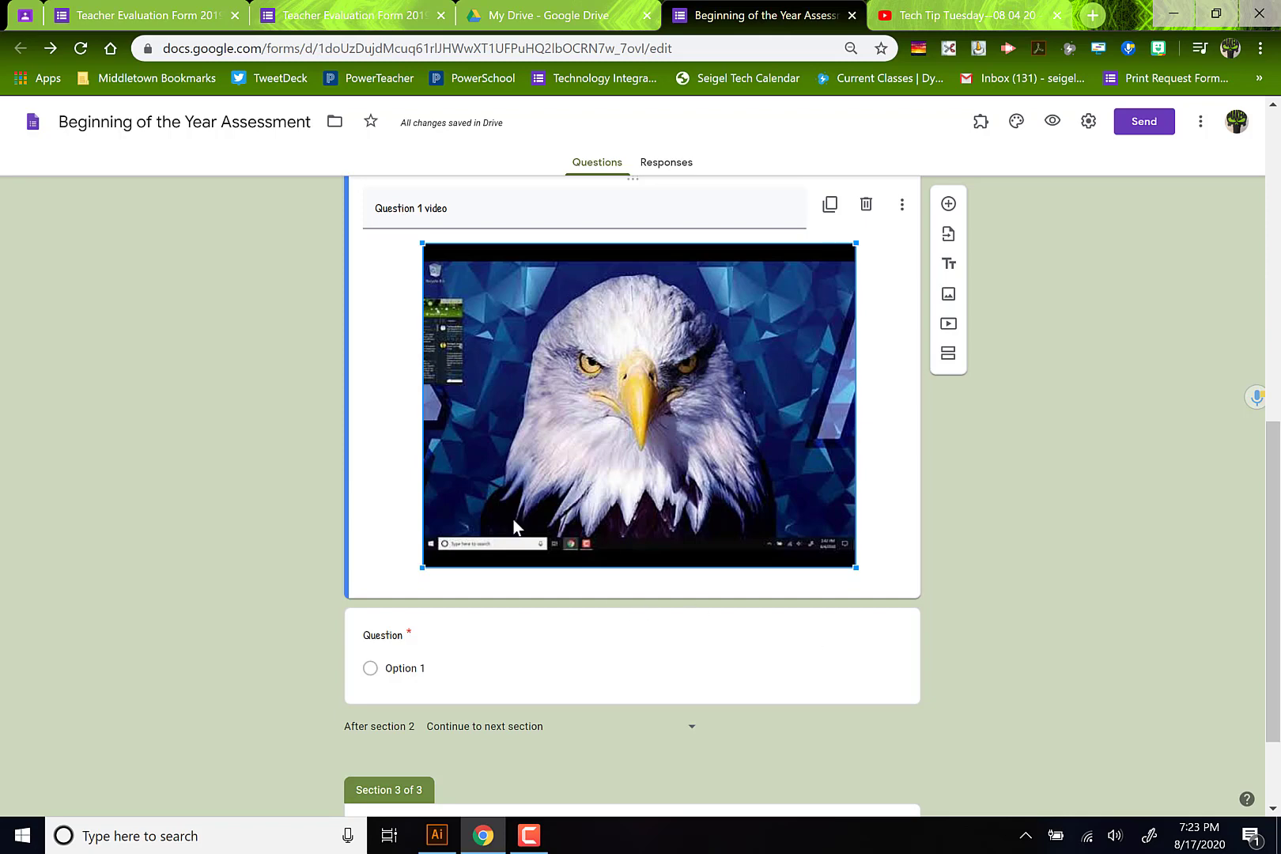
click(392, 639)
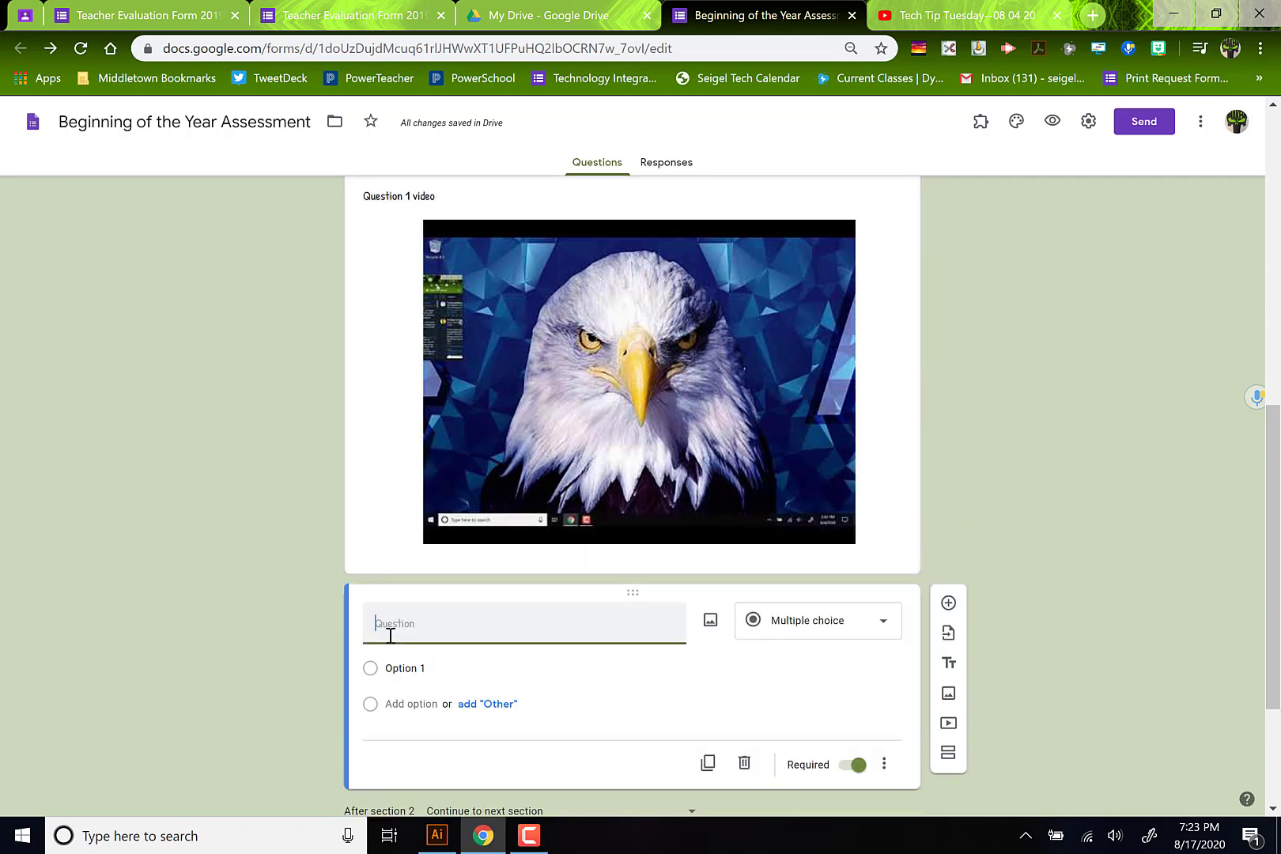
text(In the above video, w)
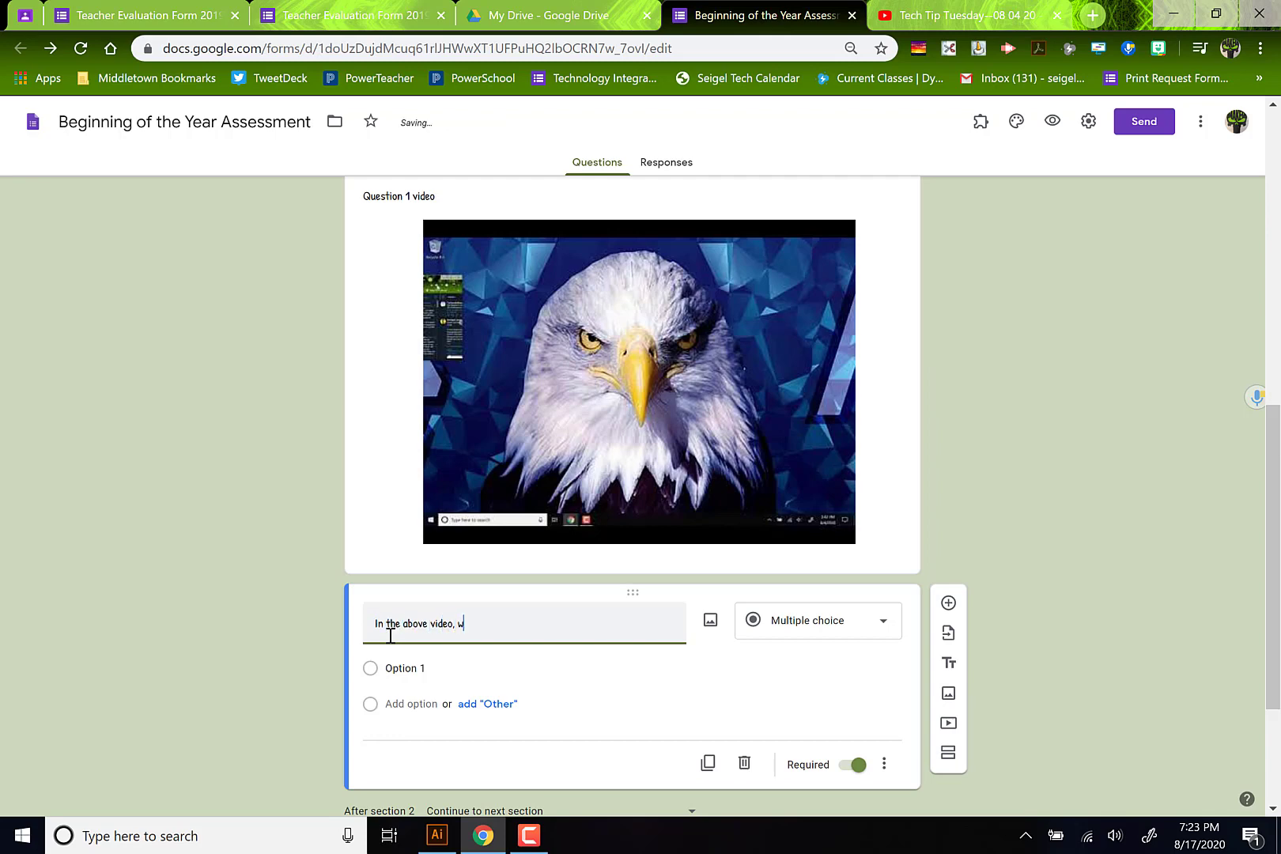
text(hat is the main)
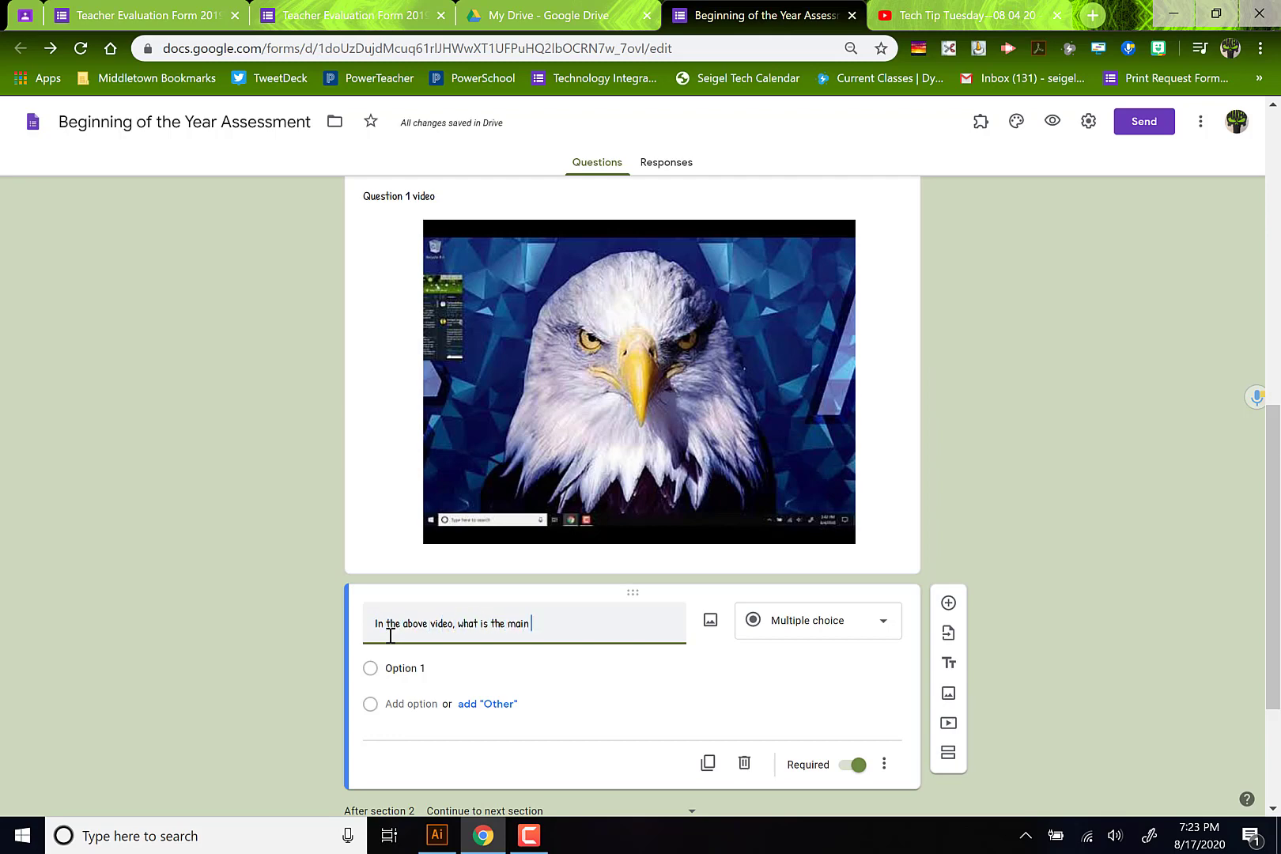
text( theme of the)
key(BackSpace)
key(BackSpace)
key(BackSpace)
key(BackSpace)
text(what they)
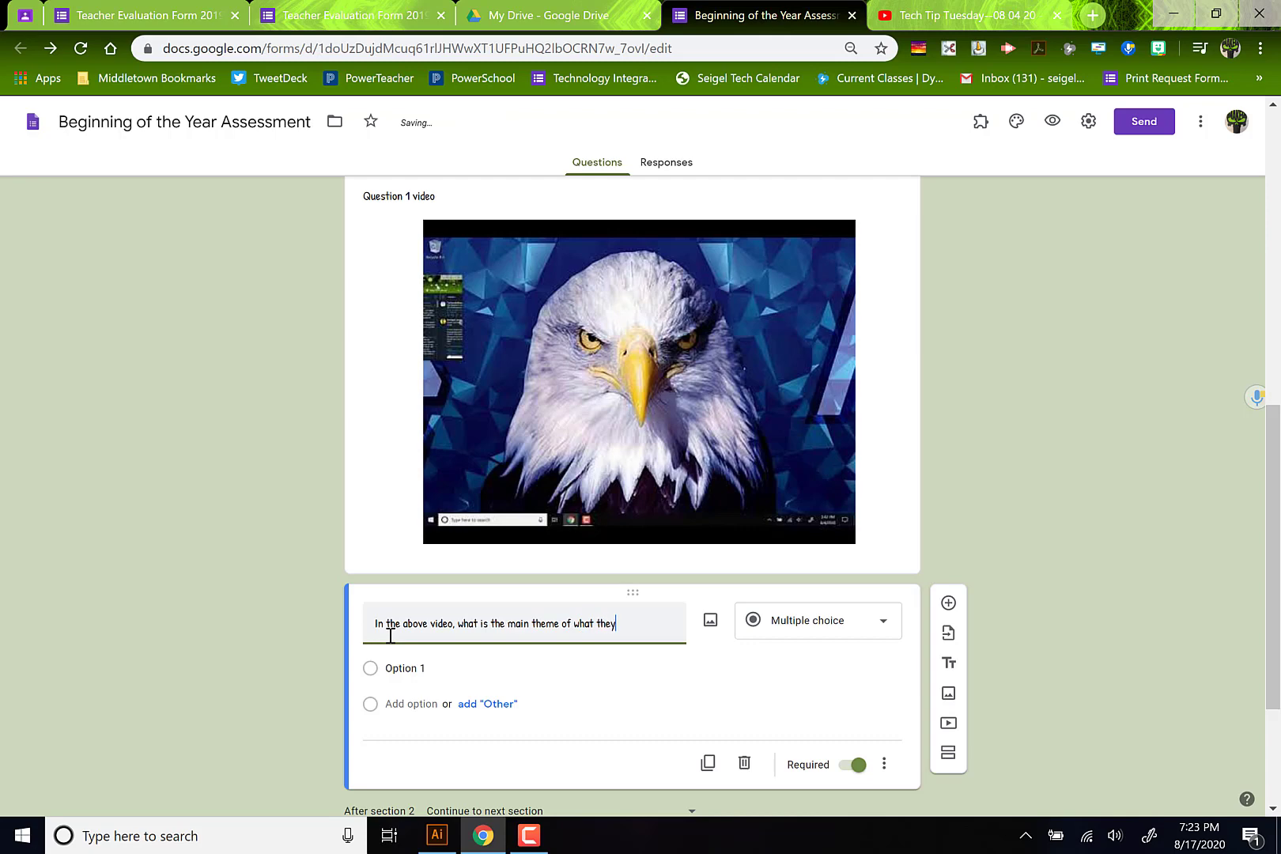
key(BackSpace)
text(narrator is trying to )
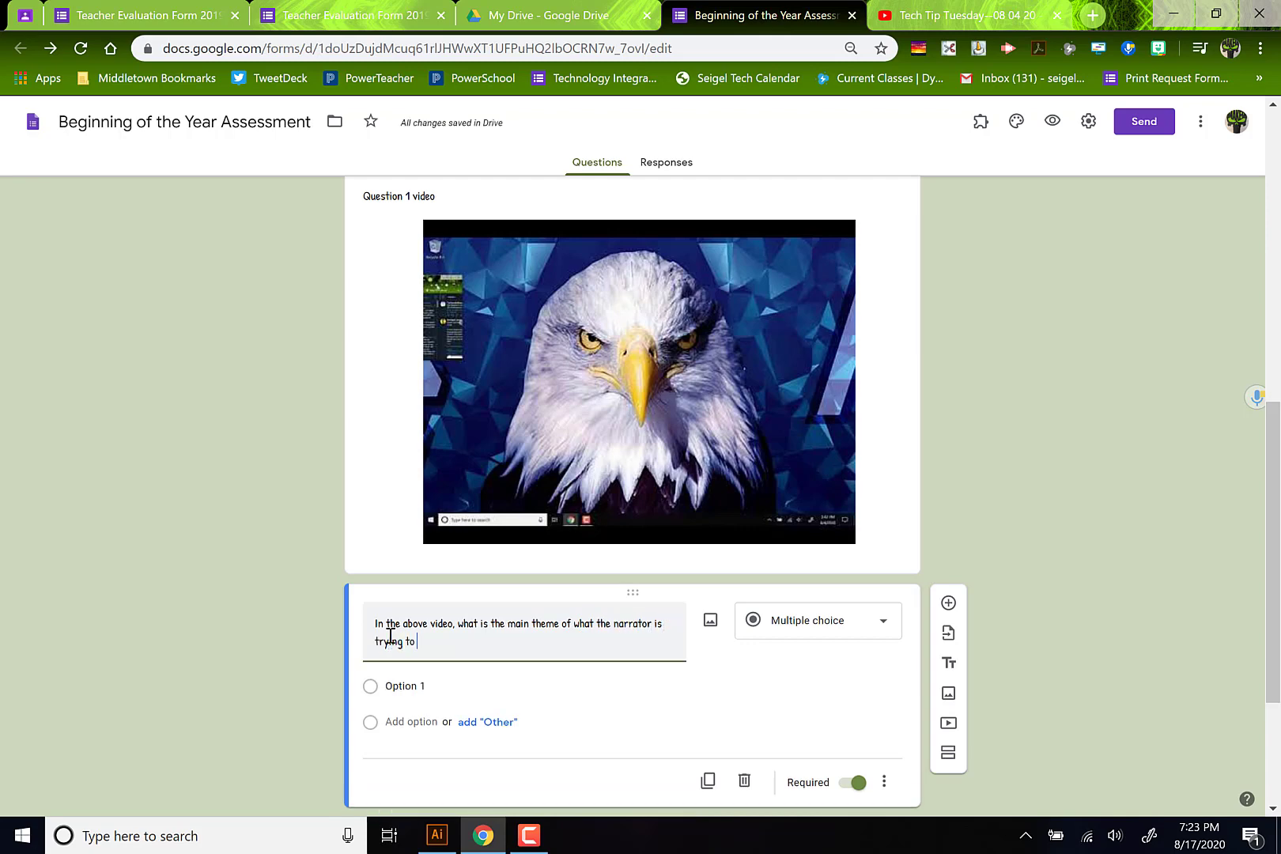
text(explain?)
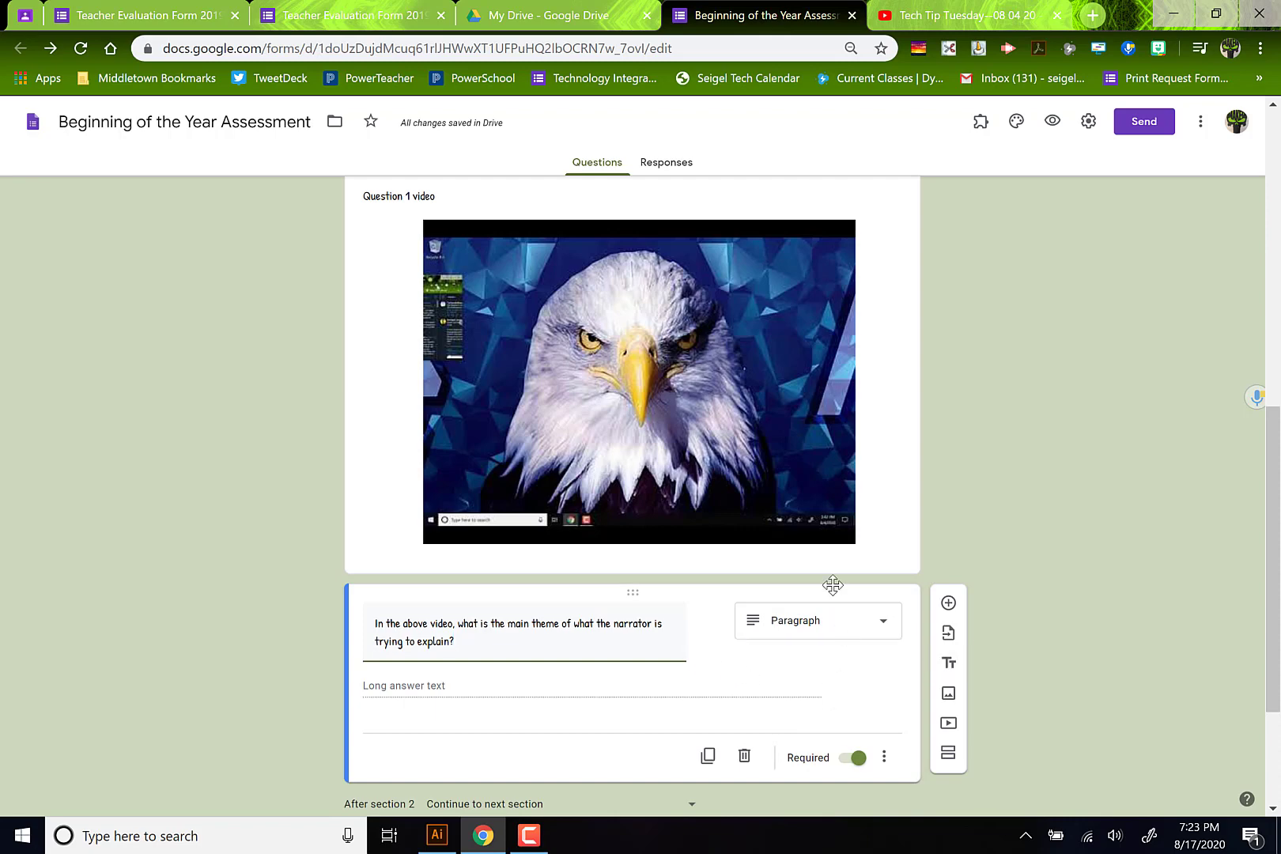
Preview the form as a Block 1 A student and try to continue past the video question without answering.
scroll(832, 586, up, 3)
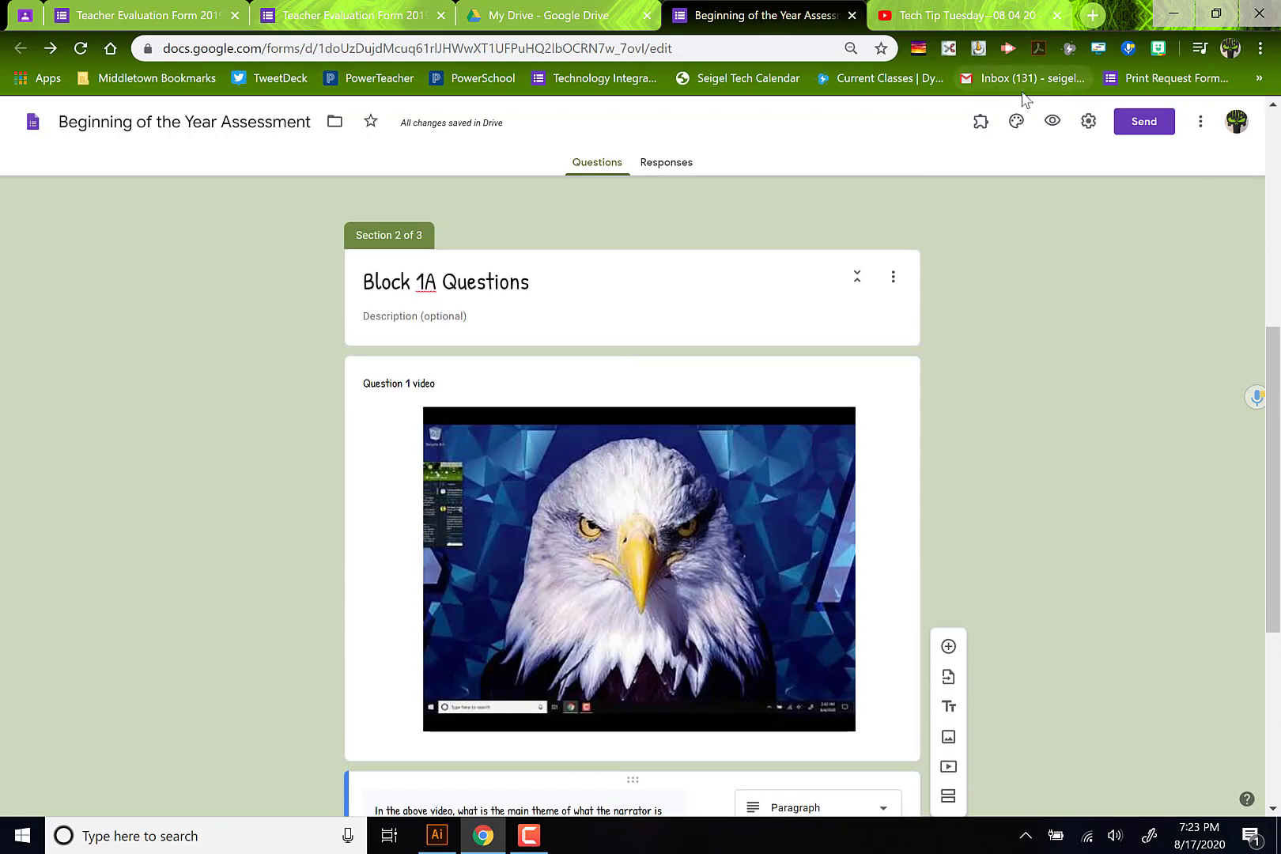
click(1053, 121)
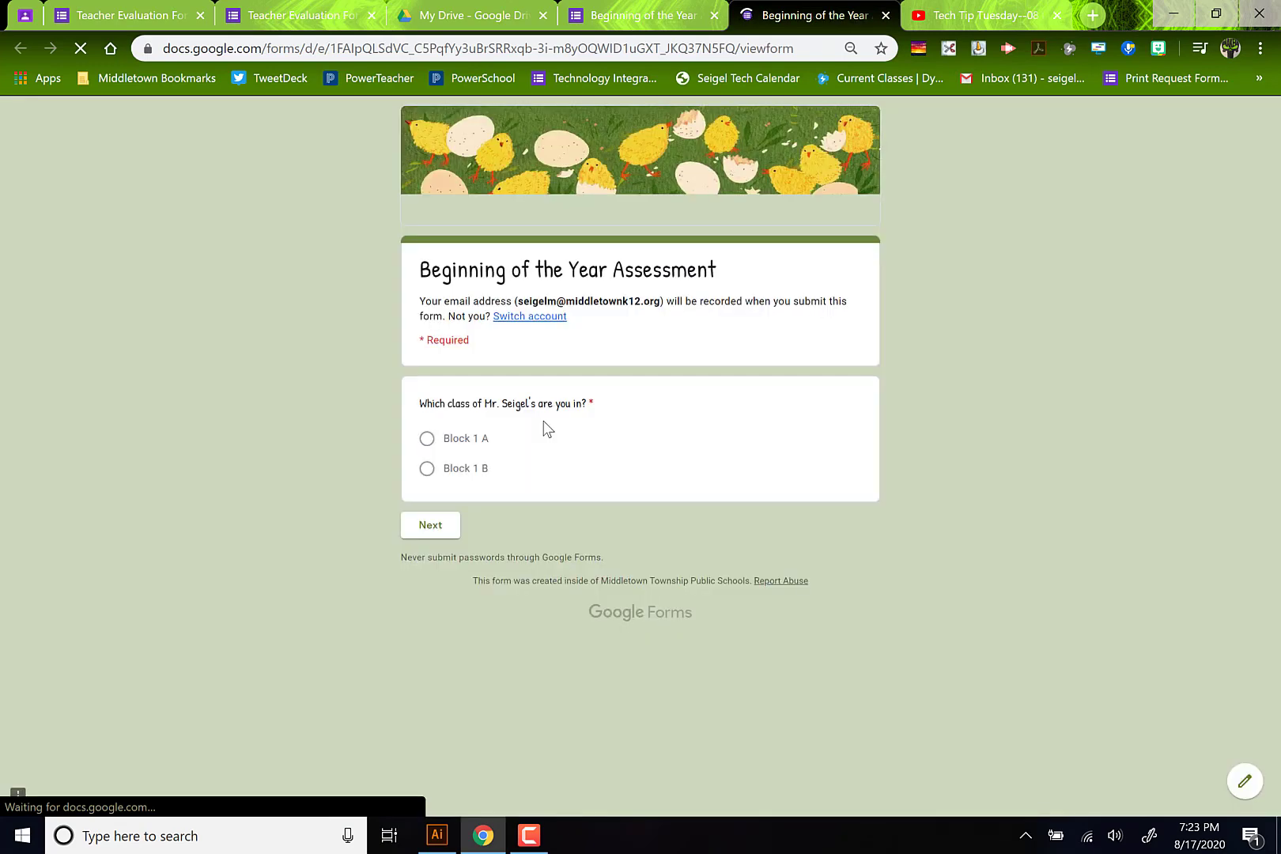
click(427, 438)
click(443, 526)
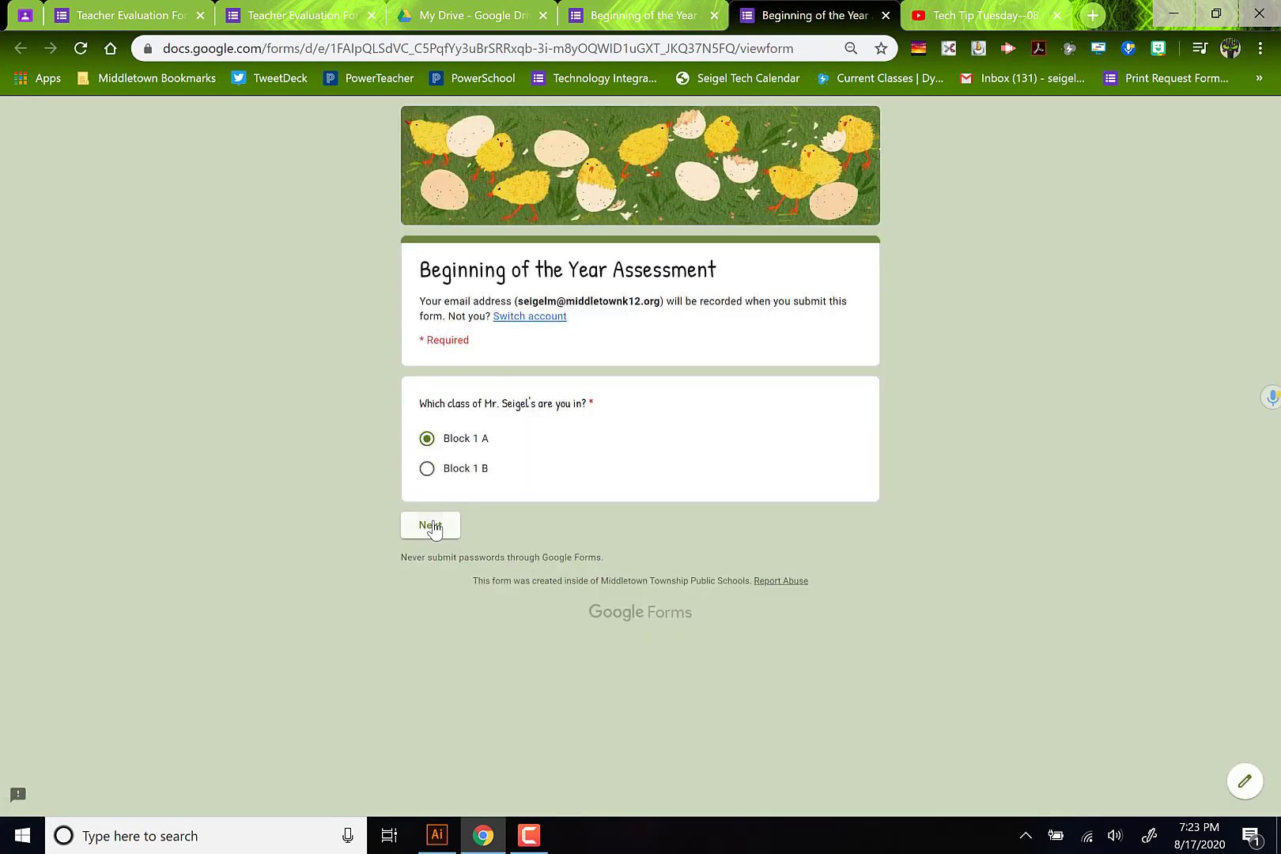
scroll(893, 555, down, 3)
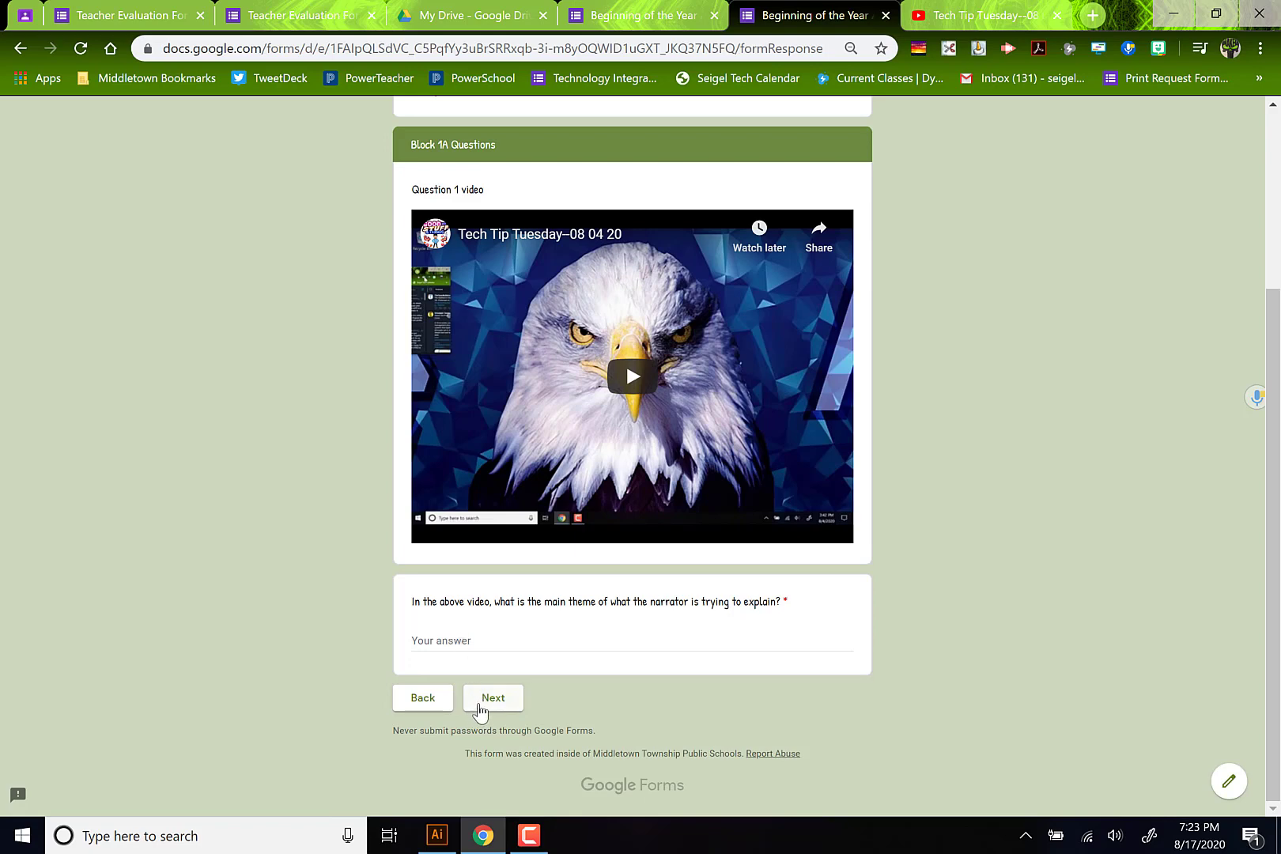
click(484, 704)
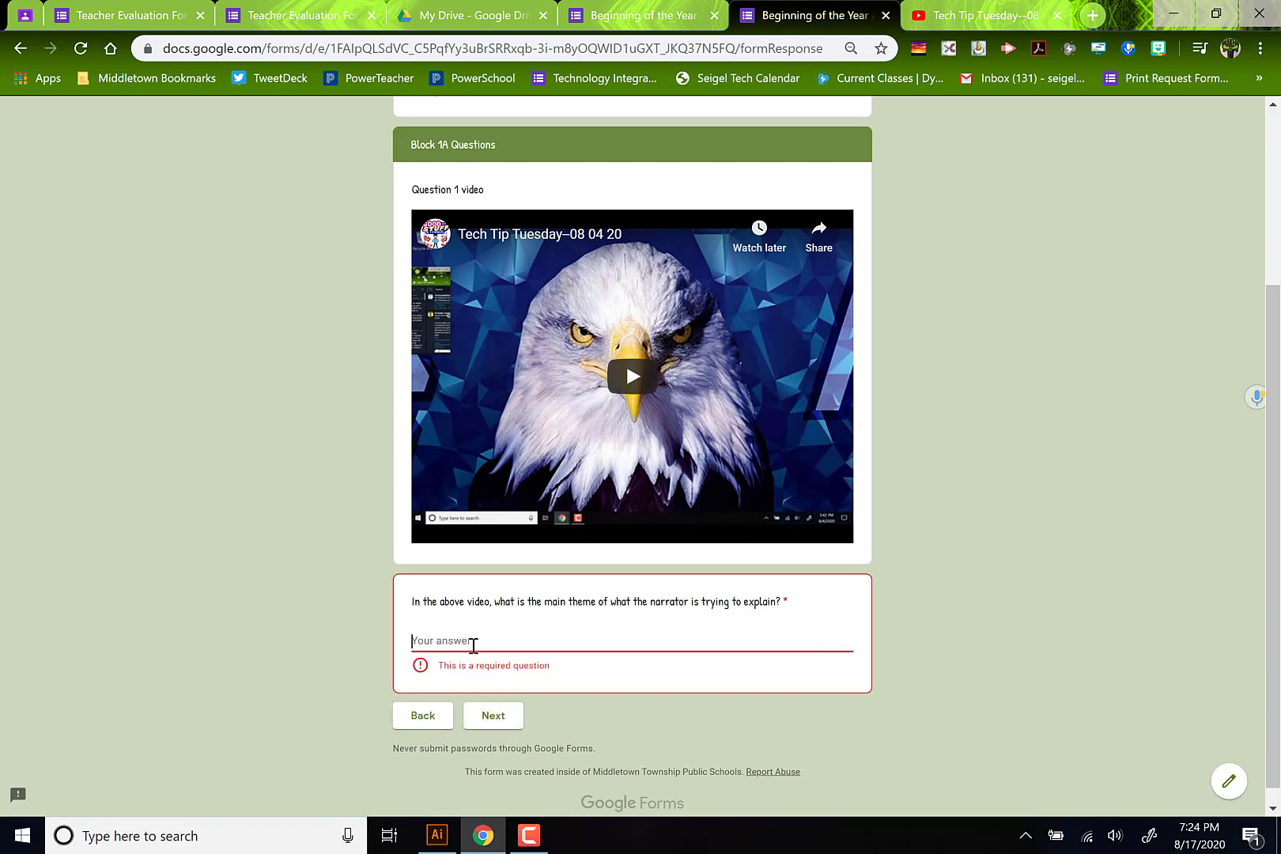
Answer the previewed video question with "don't know!!", check which section follows, and close the preview.
click(473, 645)
text(don)
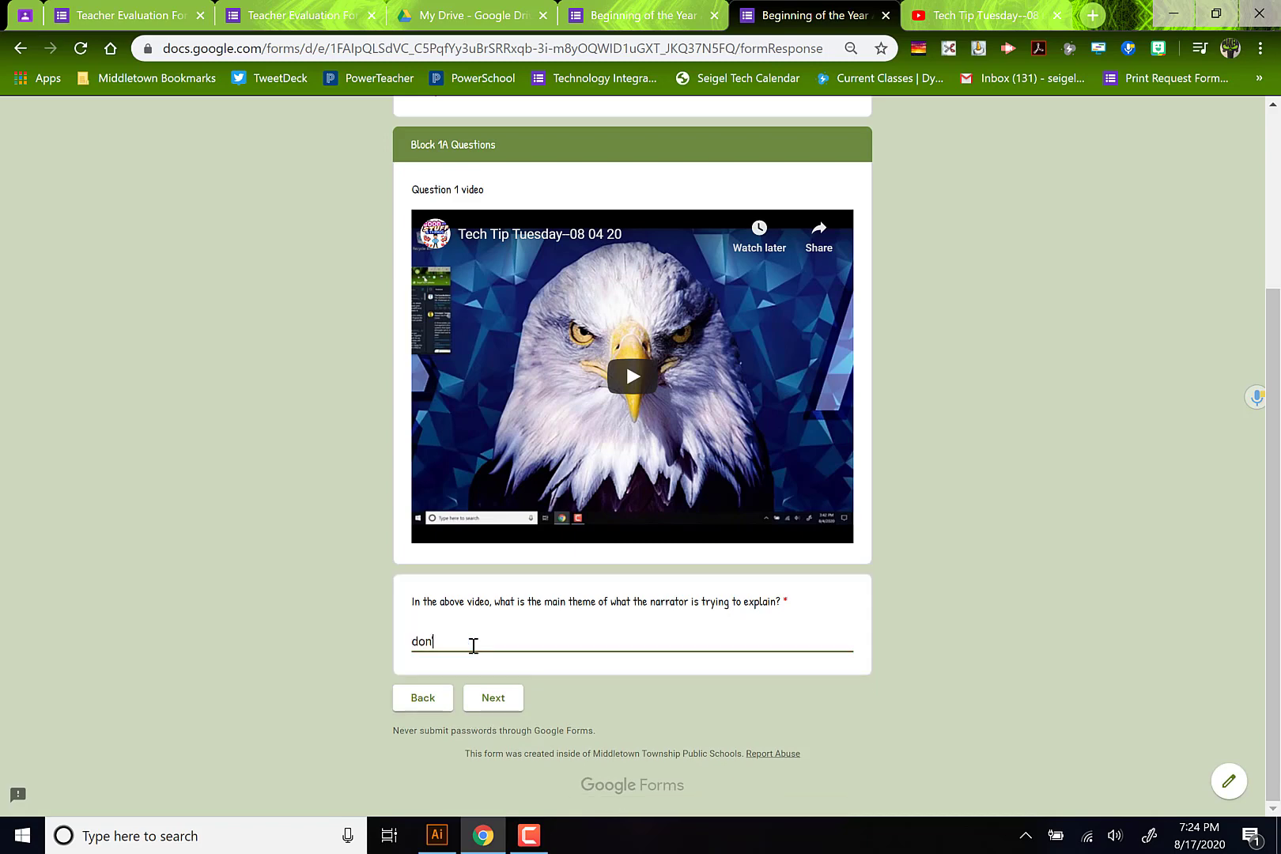
text('t know!!)
click(489, 697)
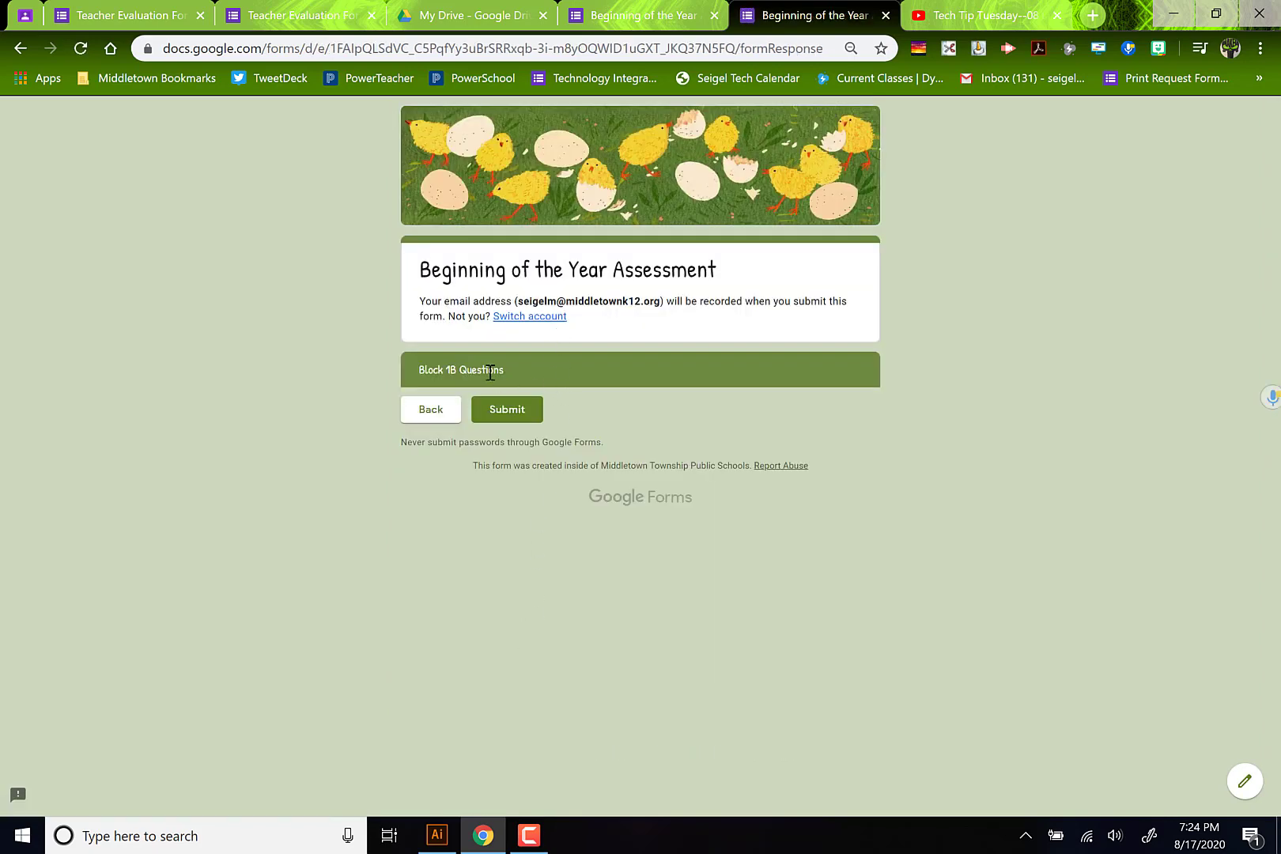
click(886, 16)
Set the form to submit after section 2 instead of continuing to the next section.
scroll(643, 592, down, 5)
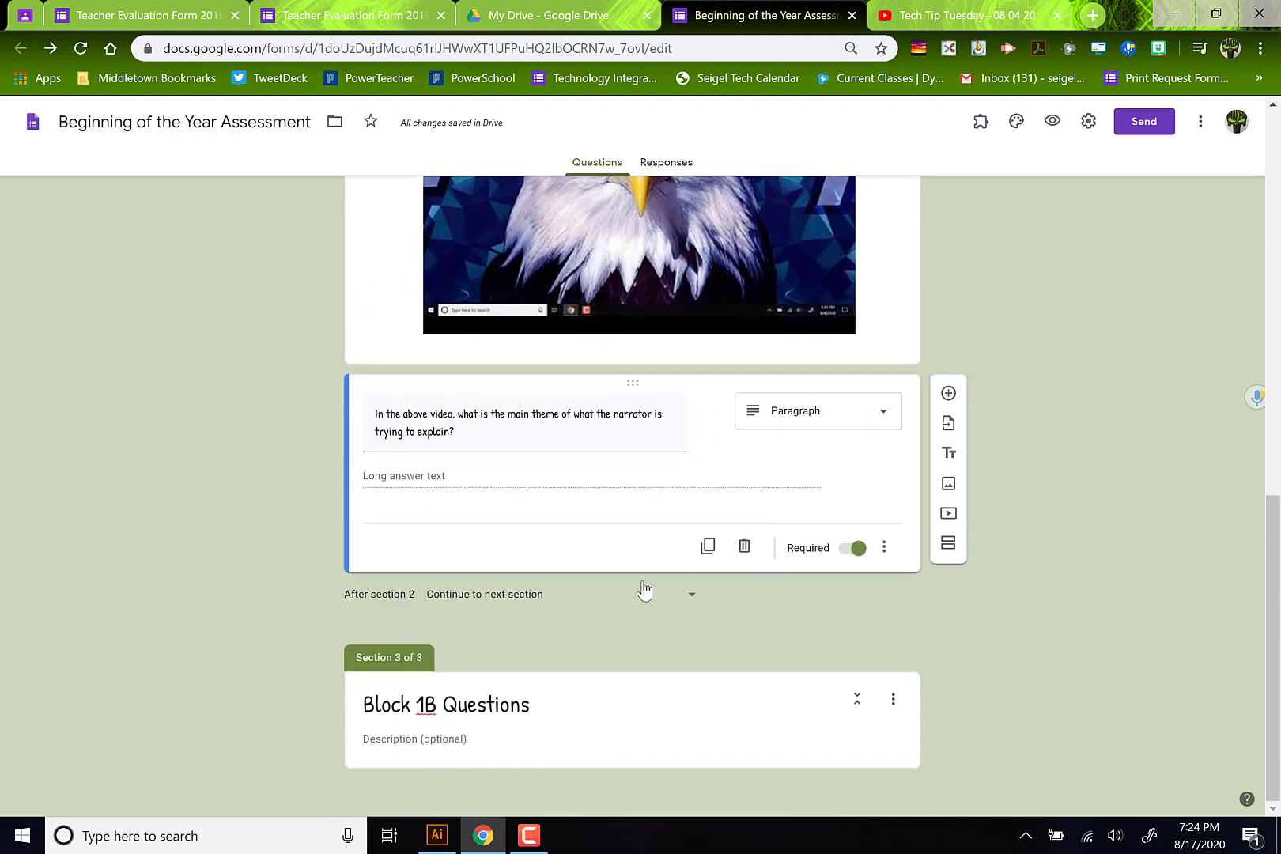
click(588, 599)
click(482, 759)
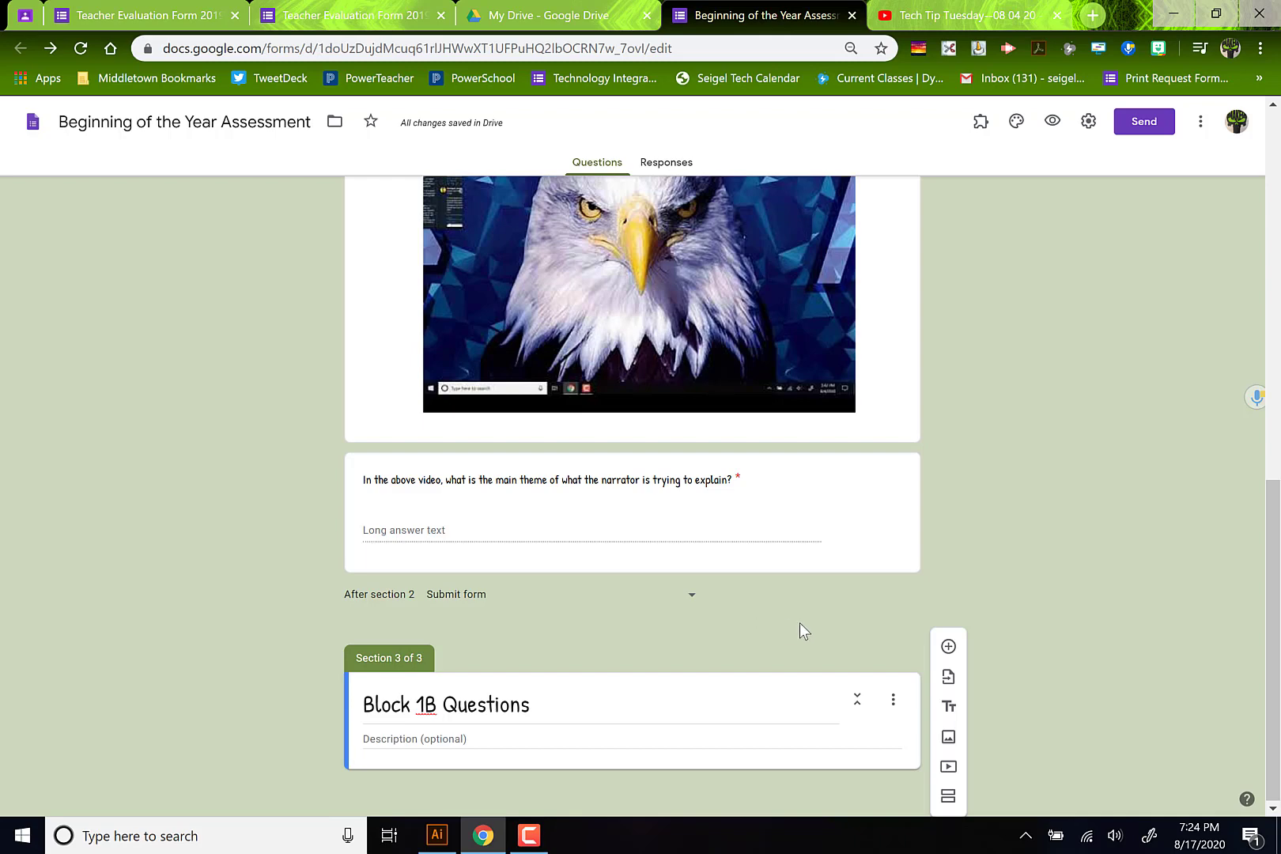
scroll(976, 554, up, 12)
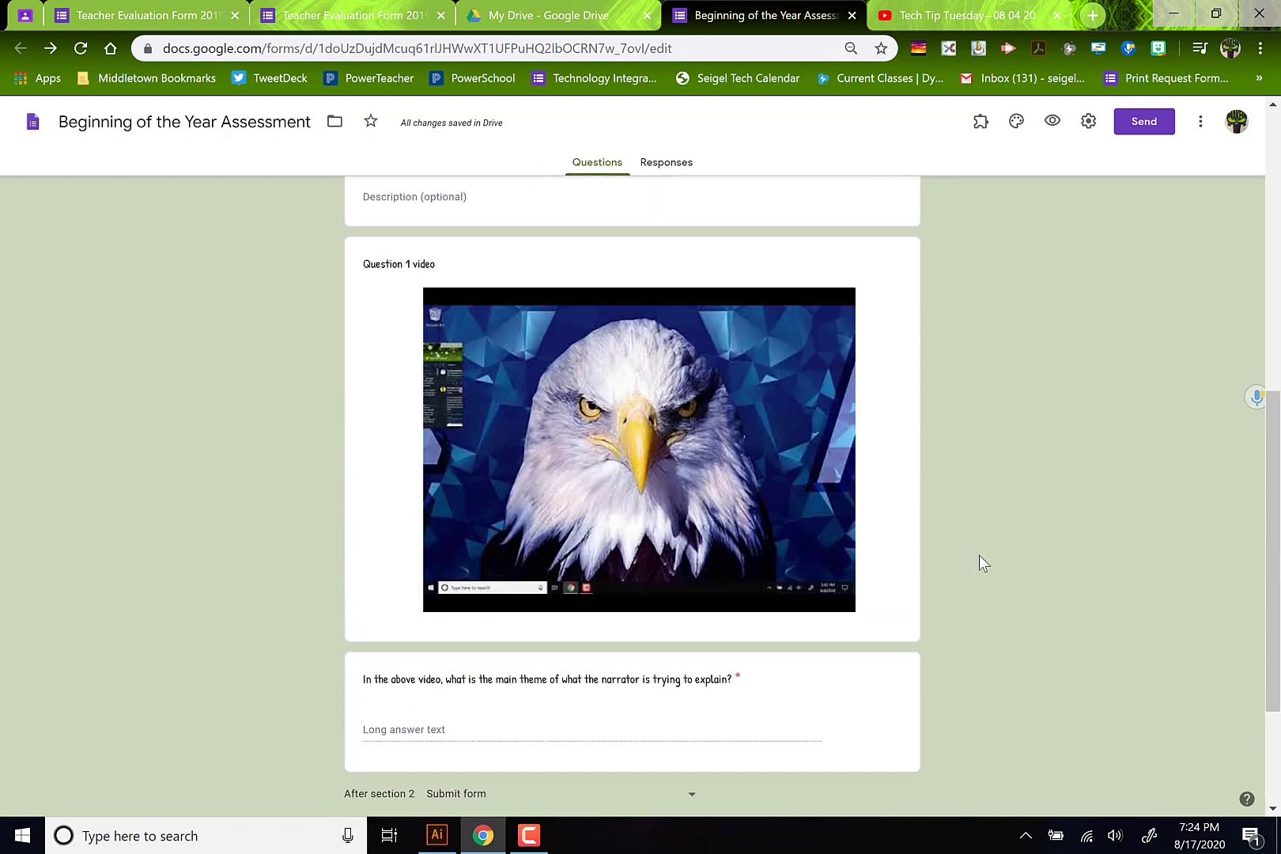
scroll(1008, 544, down, 10)
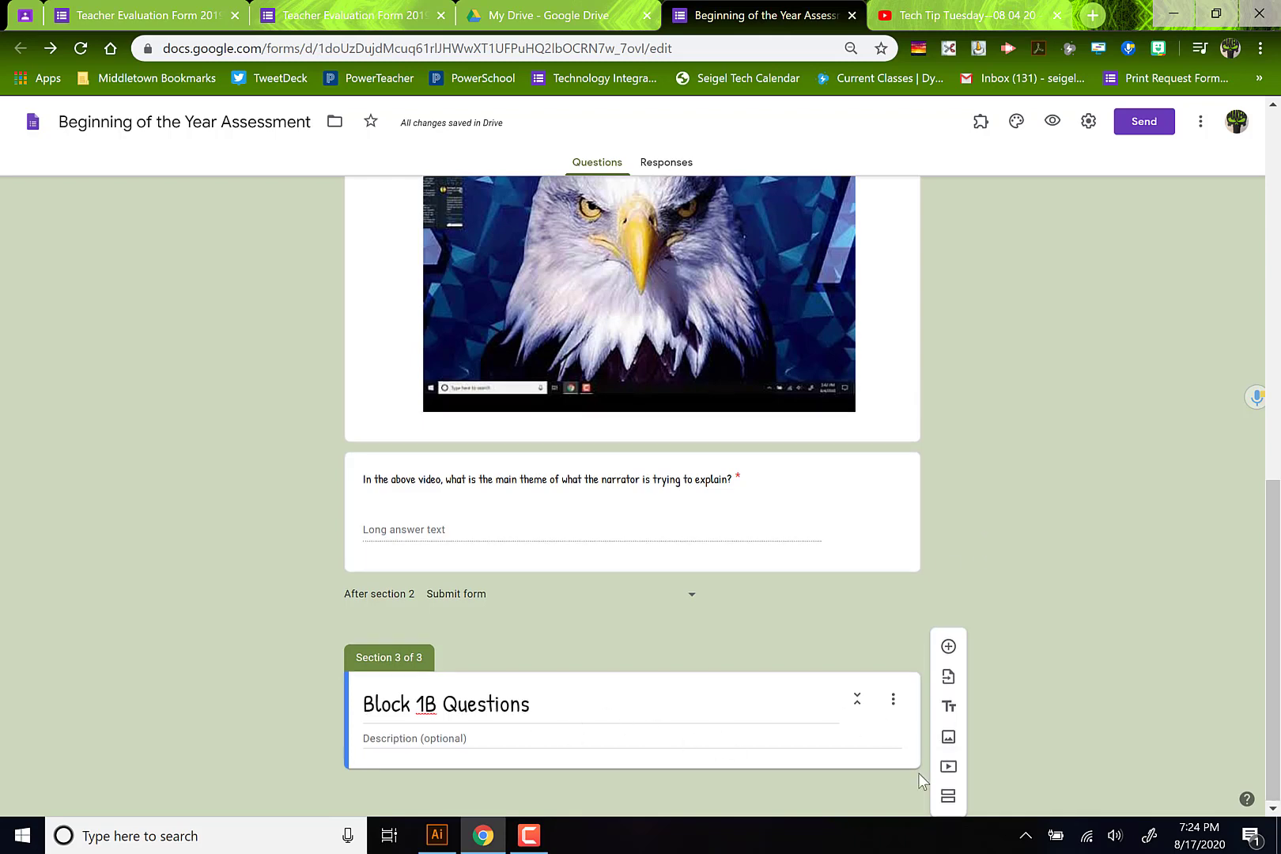
Insert a labelled DNA replication diagram into the Block 1B section from an image search for "dna molecule labeled", and change its alignment.
click(949, 740)
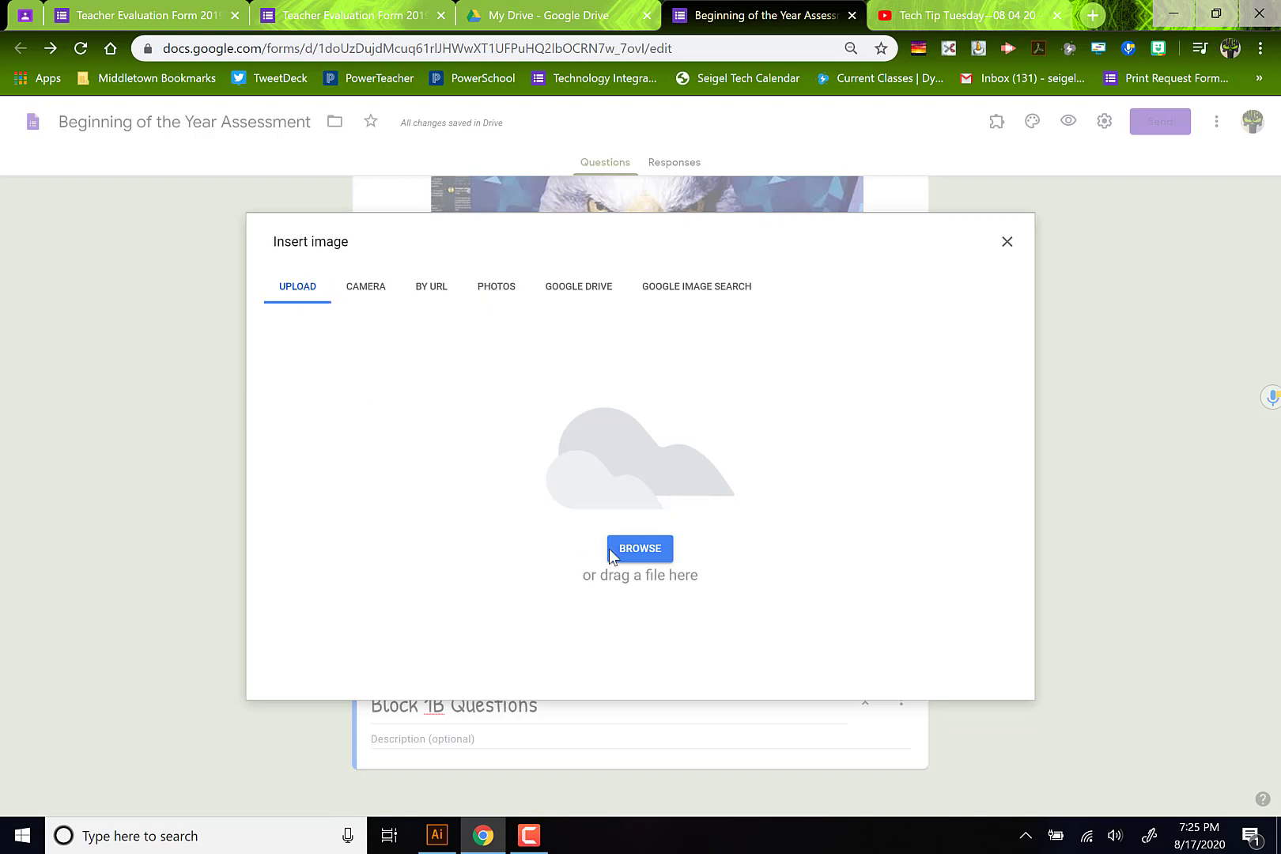
click(679, 288)
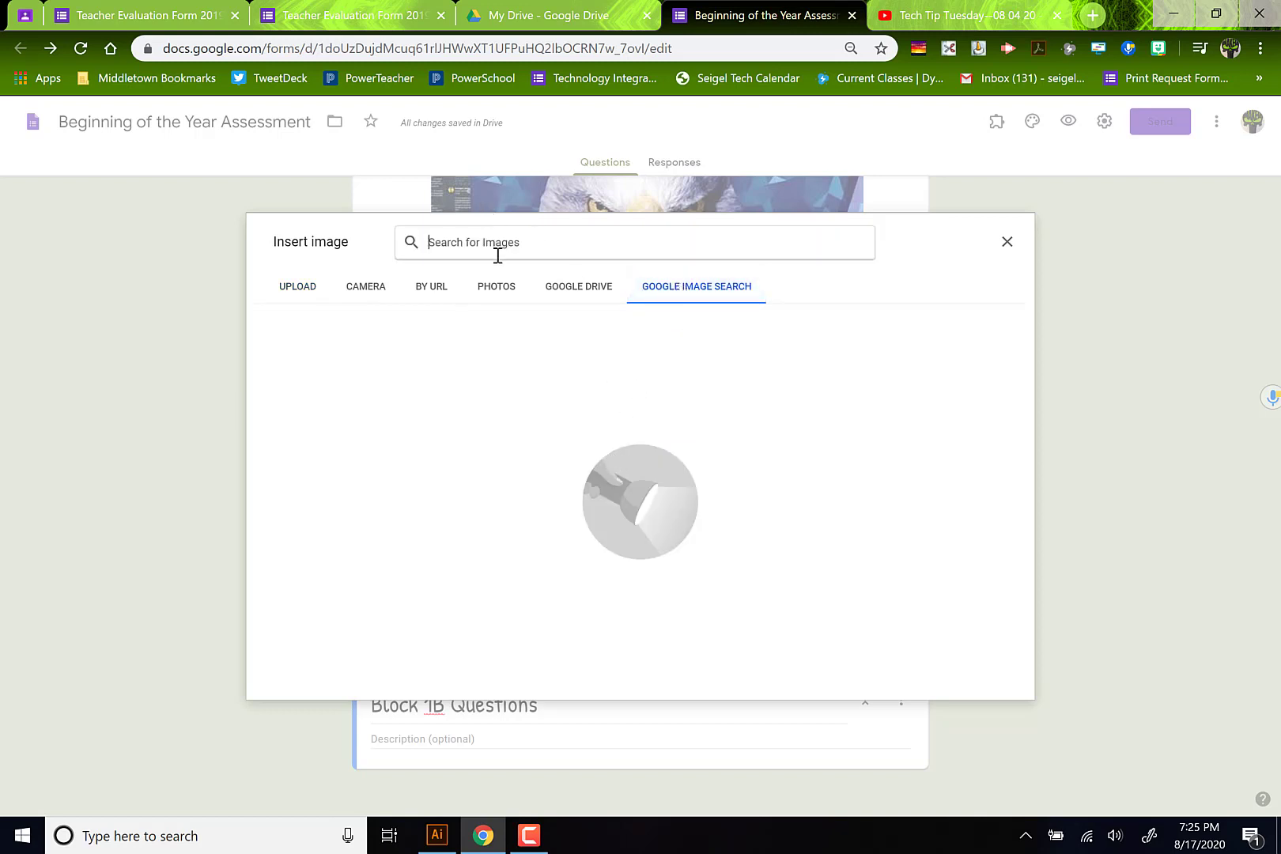
text(dna molecule labeled)
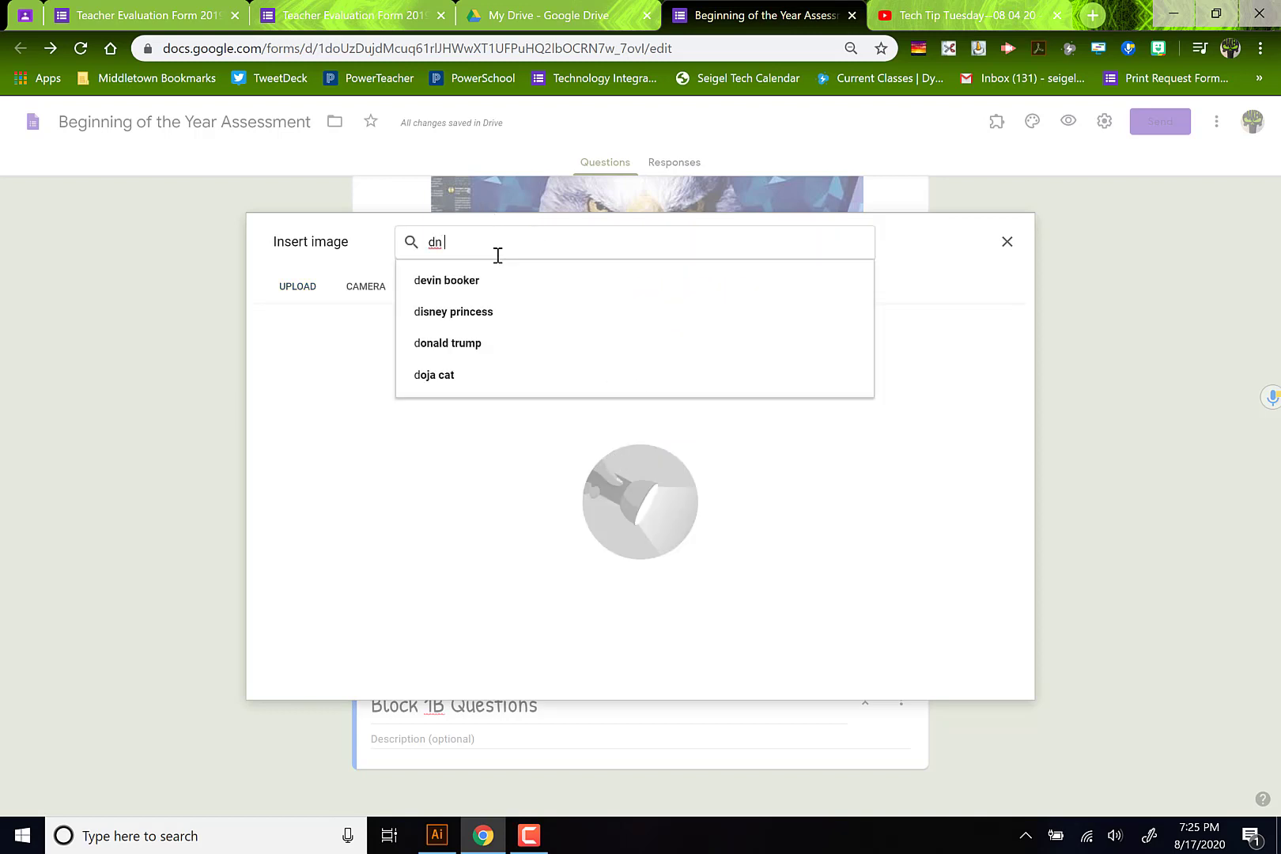
key(Return)
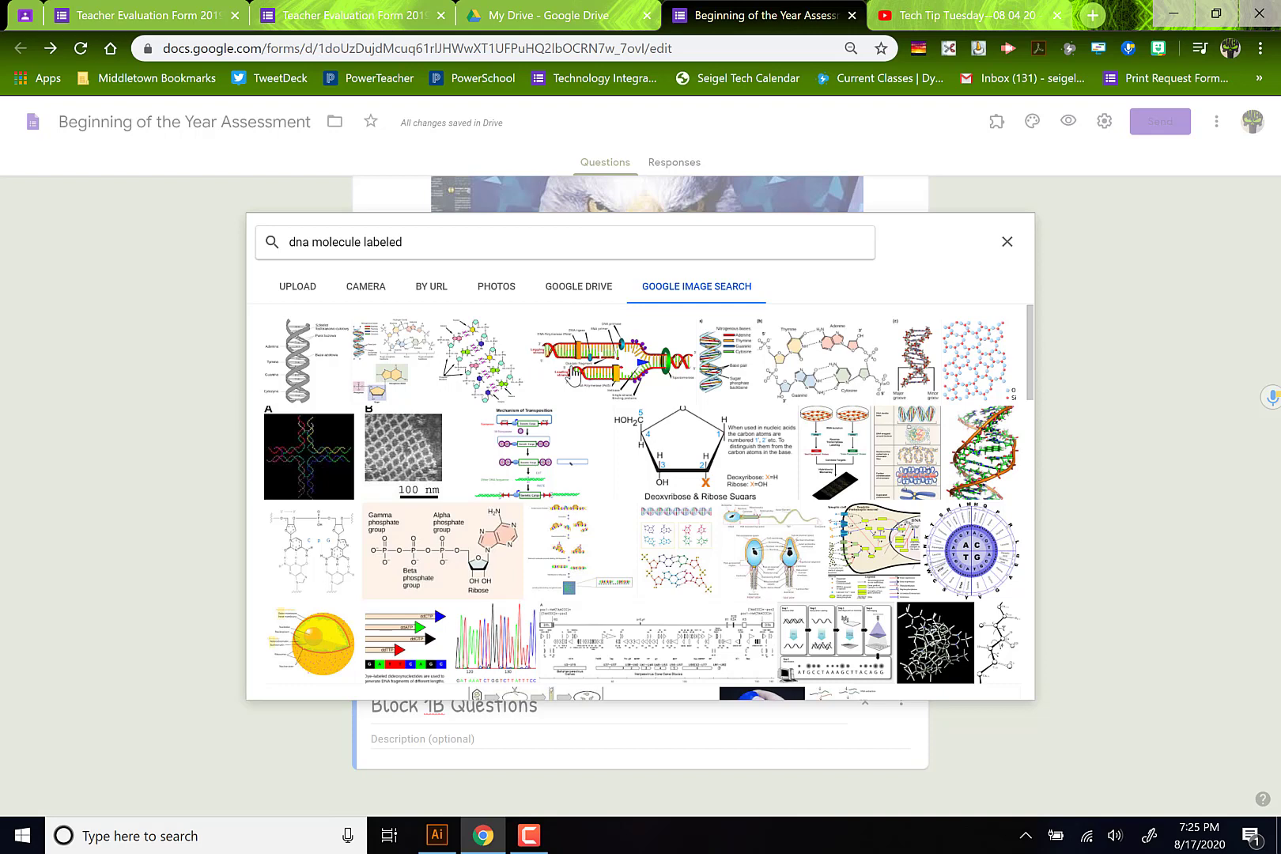
click(574, 373)
click(1001, 689)
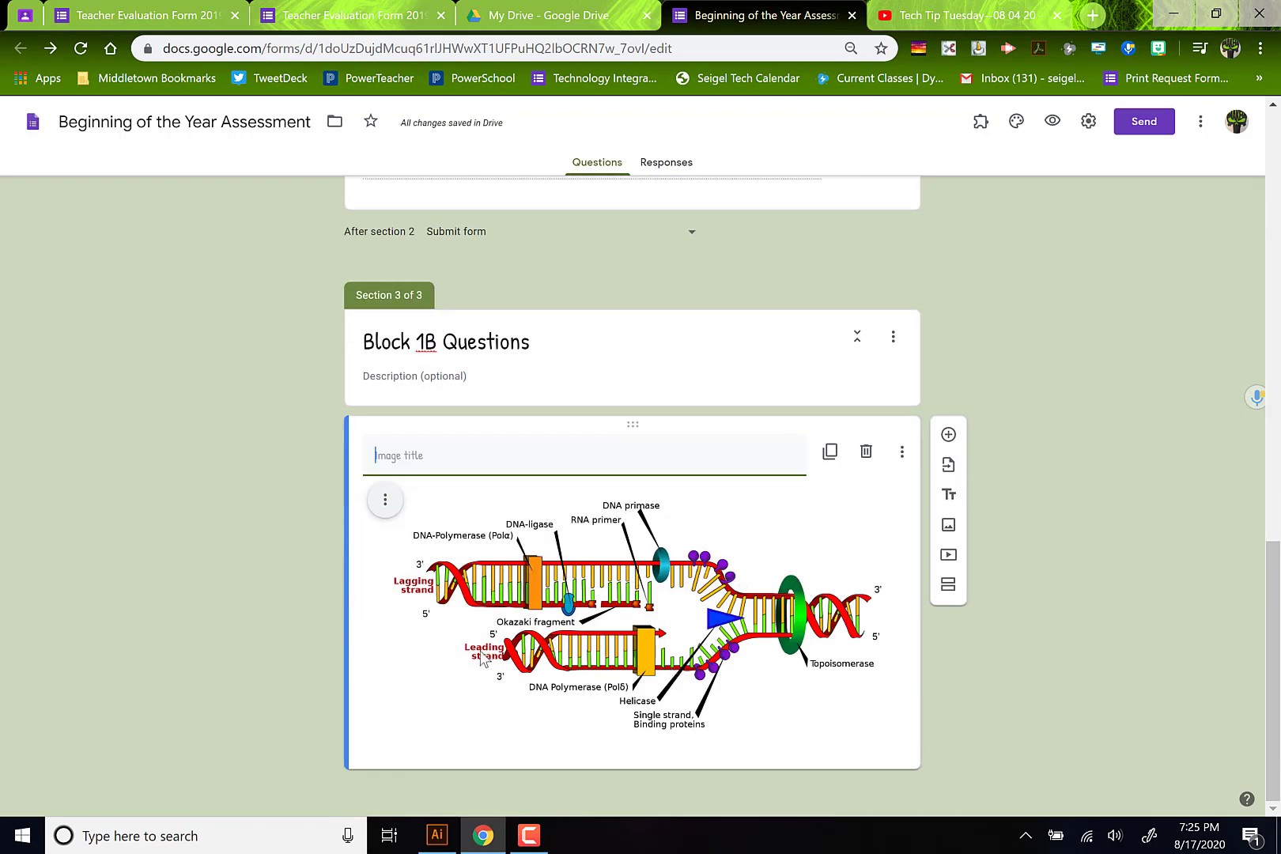
click(385, 499)
click(329, 541)
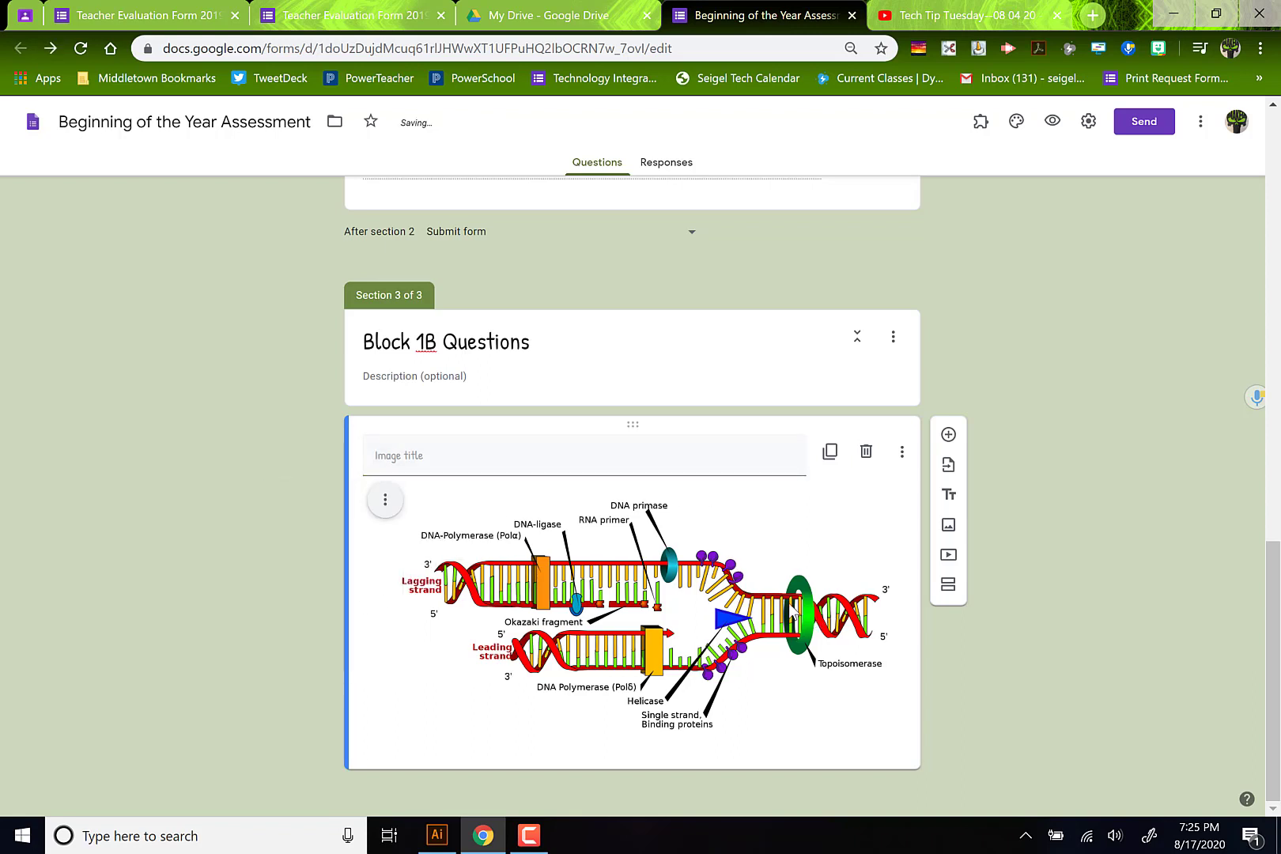
Add a Short answer question below the diagram reading "What information is missing from the above diagram of a DNA molecule?".
click(948, 436)
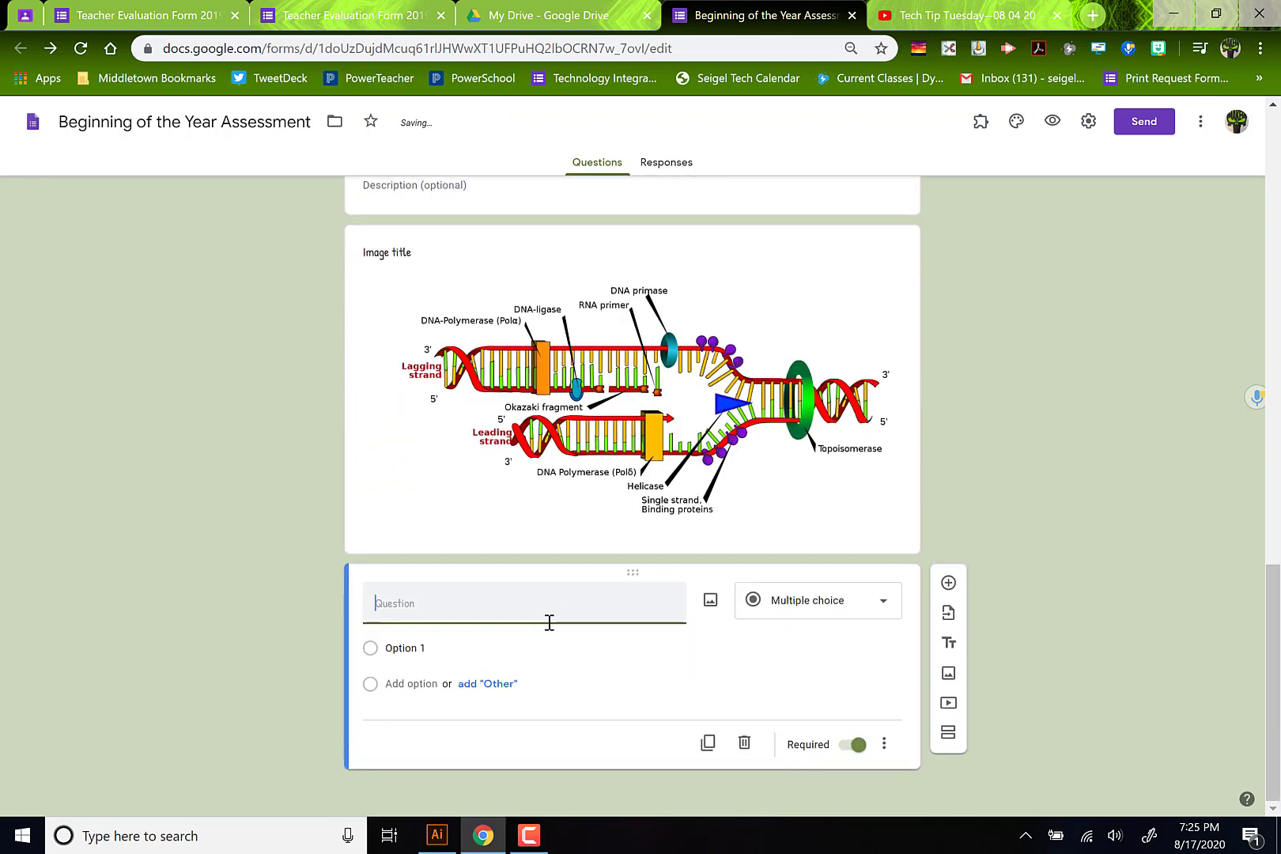
text(What information is missing f)
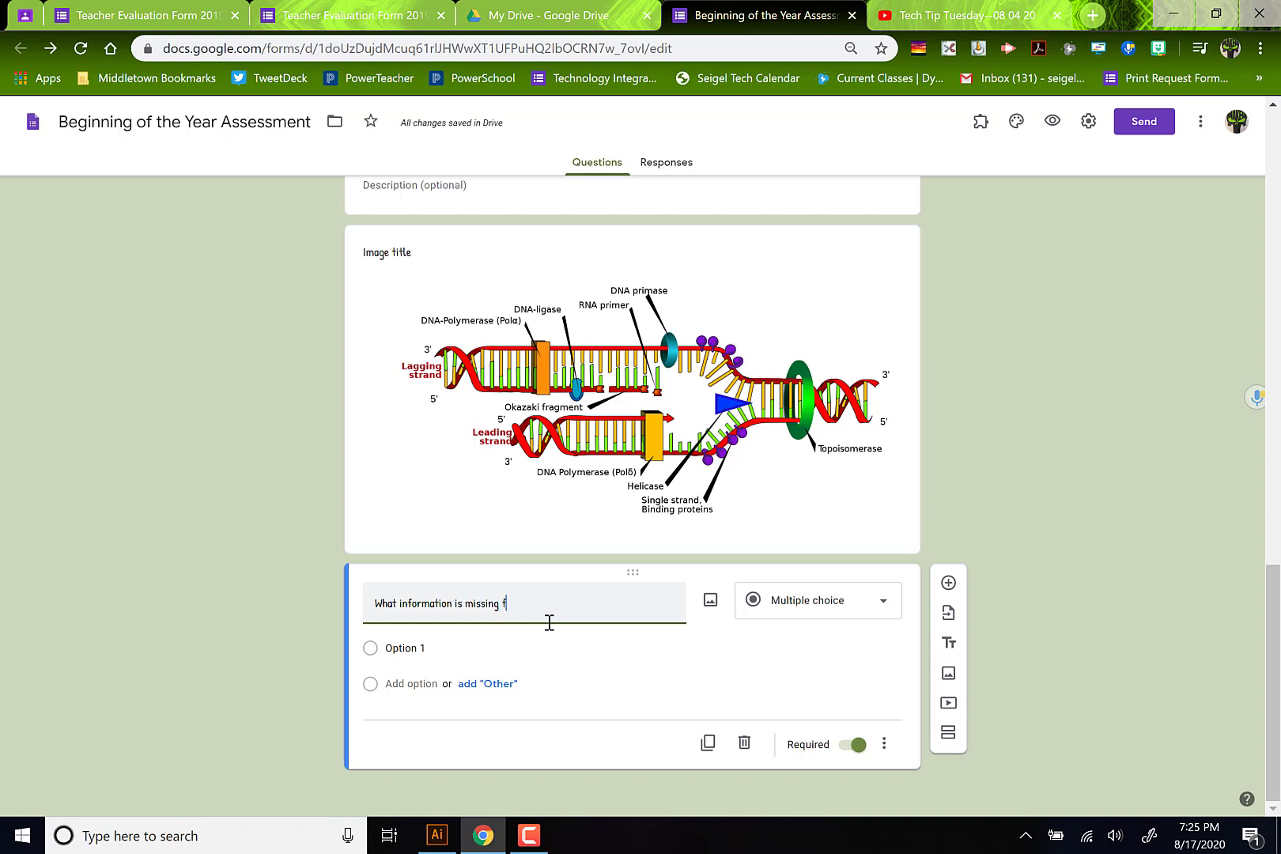
text(rom the above )
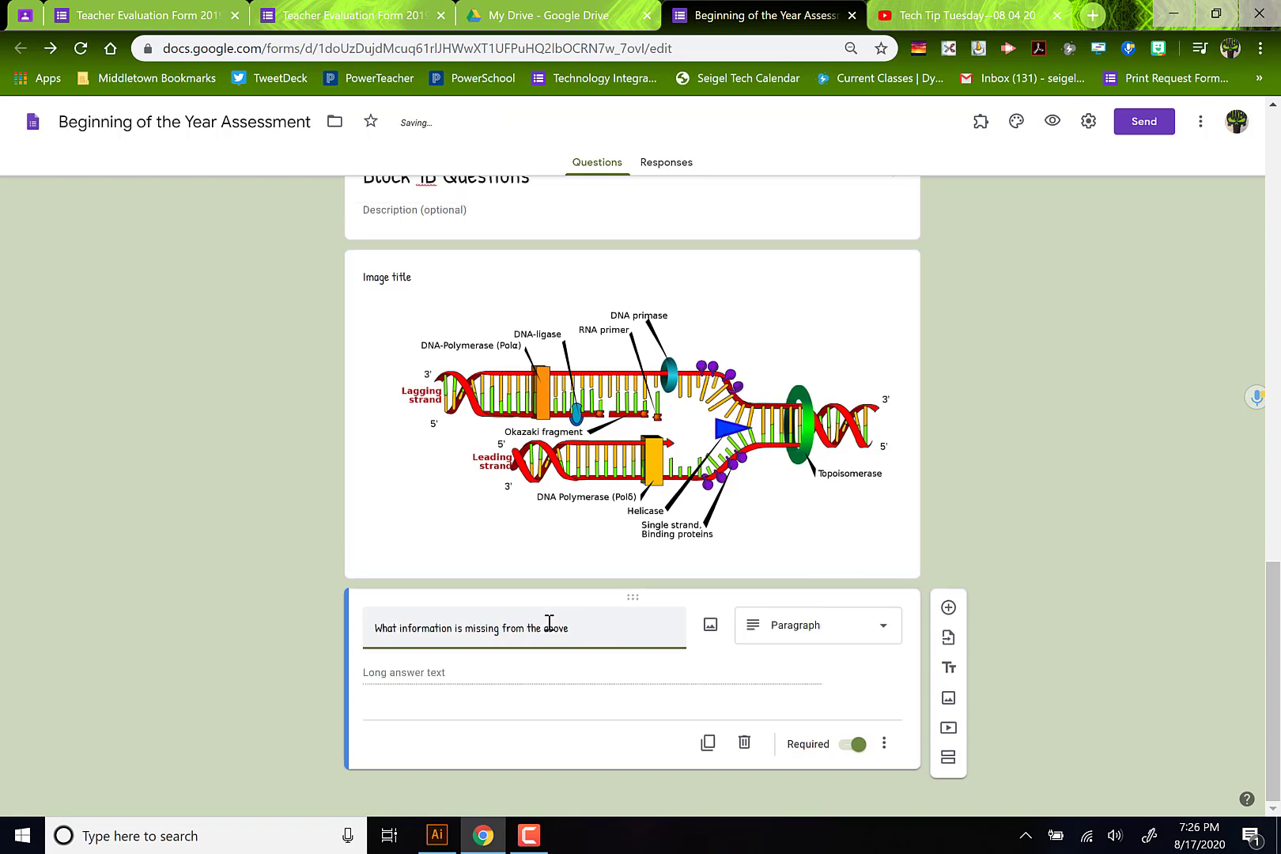
text(diagram of a DNA molecule?)
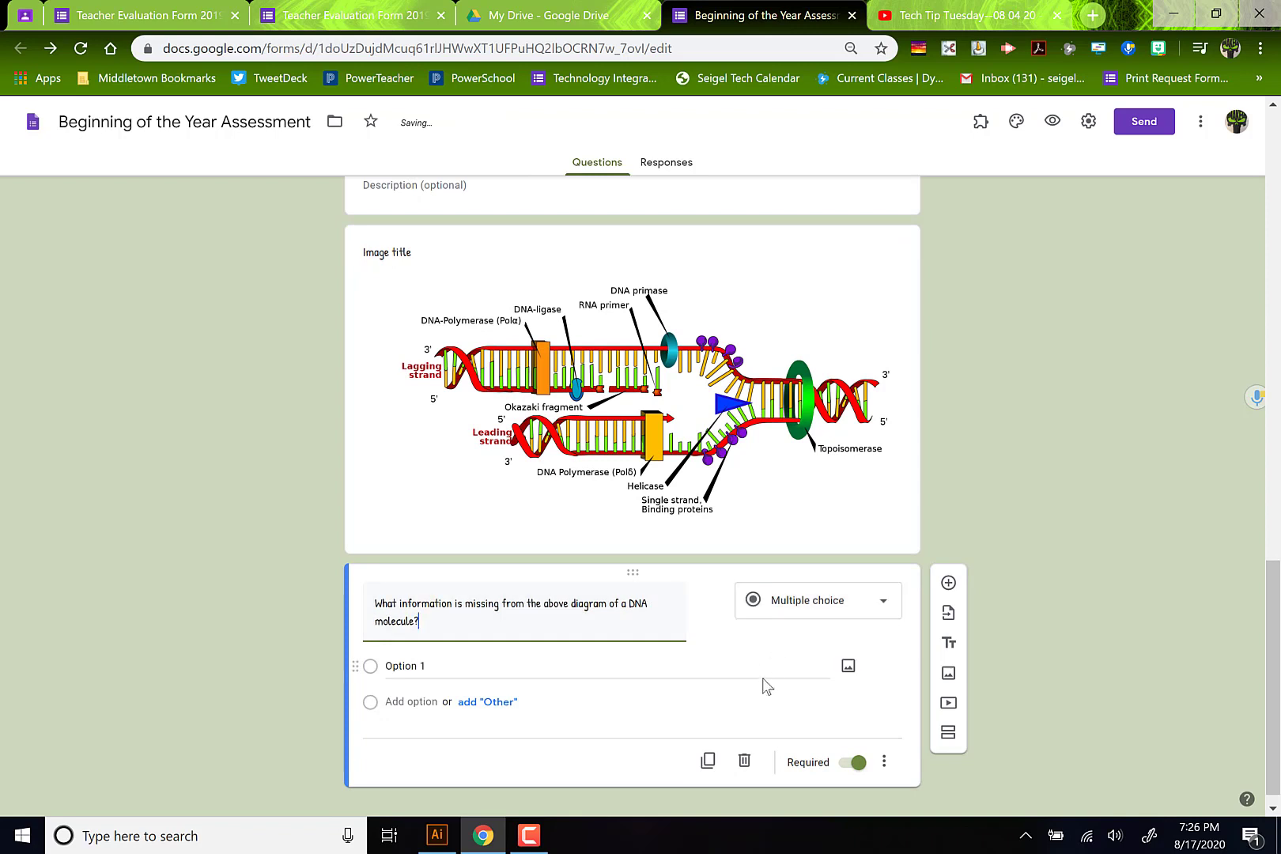
click(792, 610)
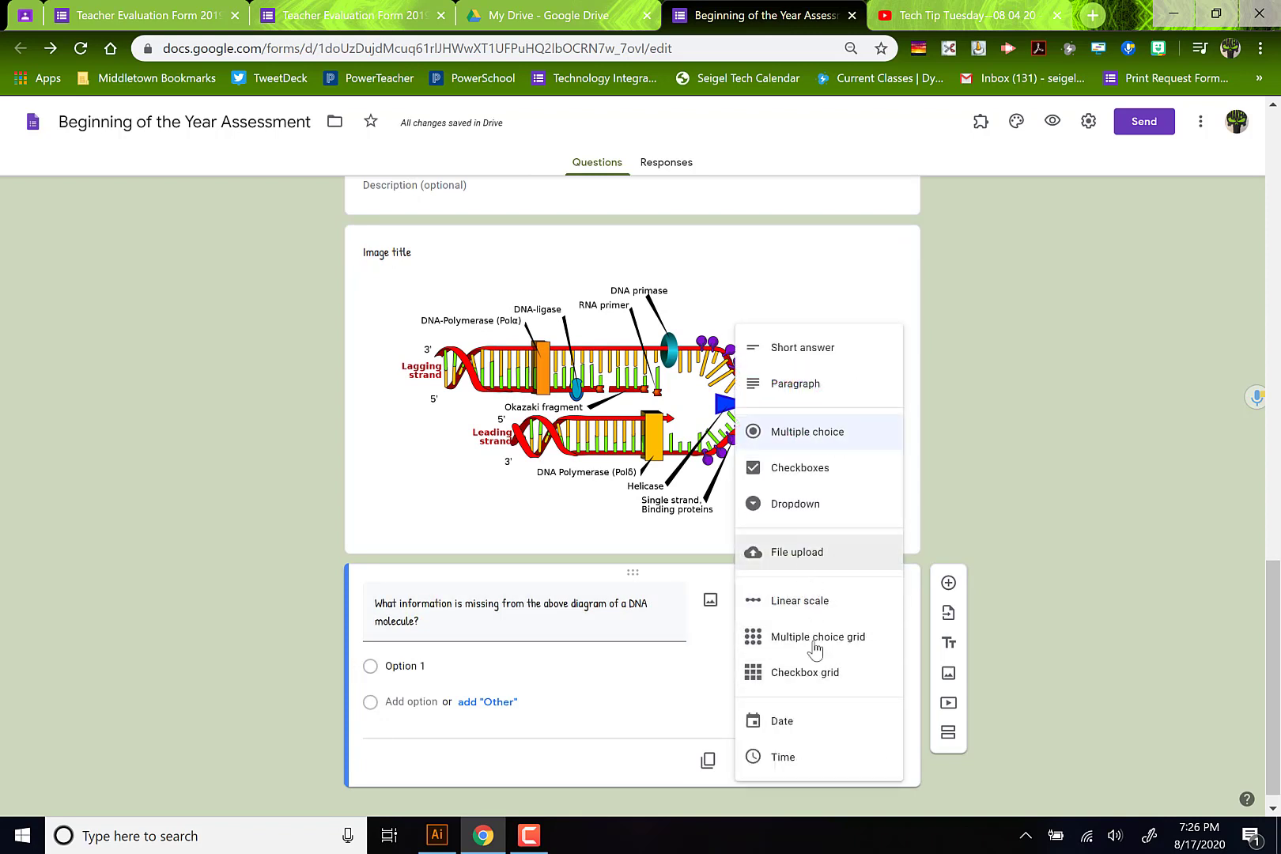
click(805, 348)
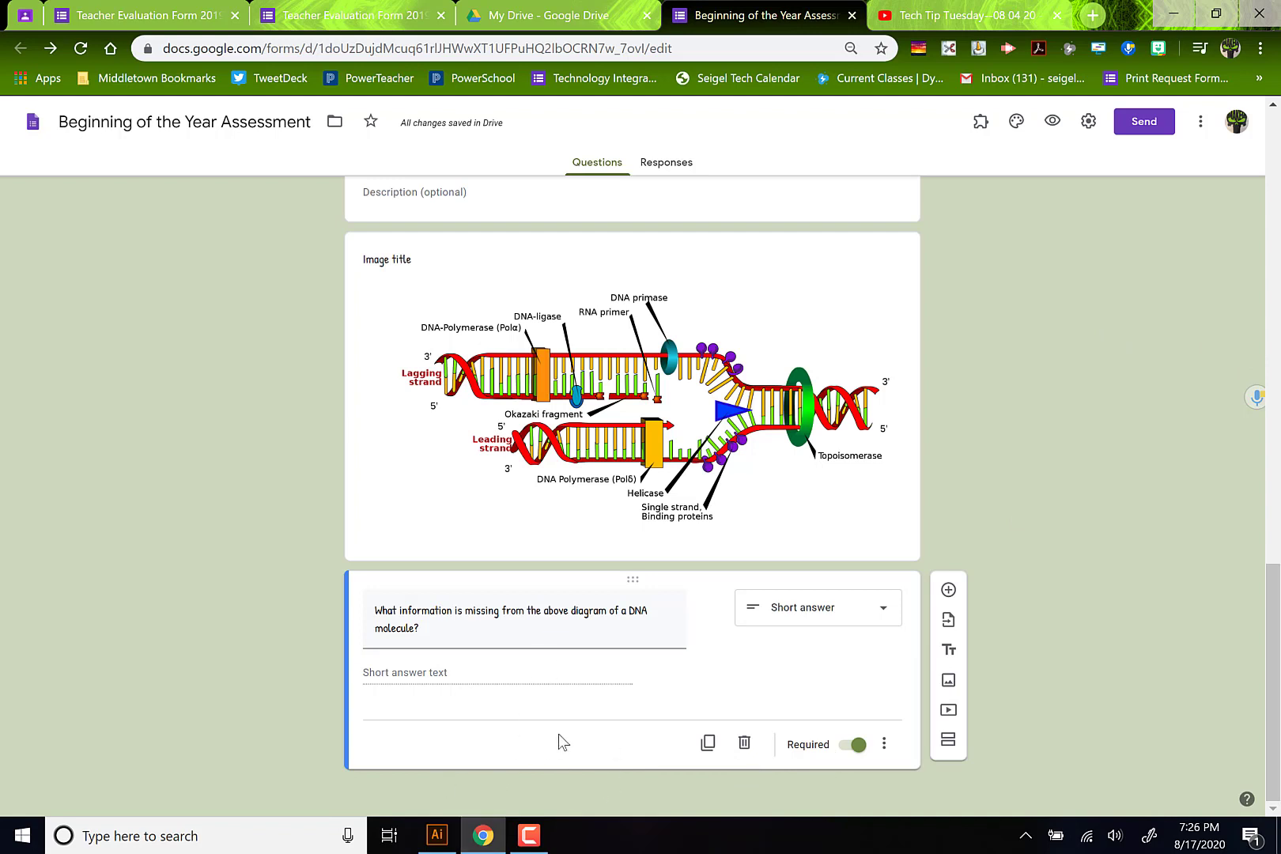
Preview the form as a Block 1 B student, check the DNA diagram section, and close the preview.
click(1050, 118)
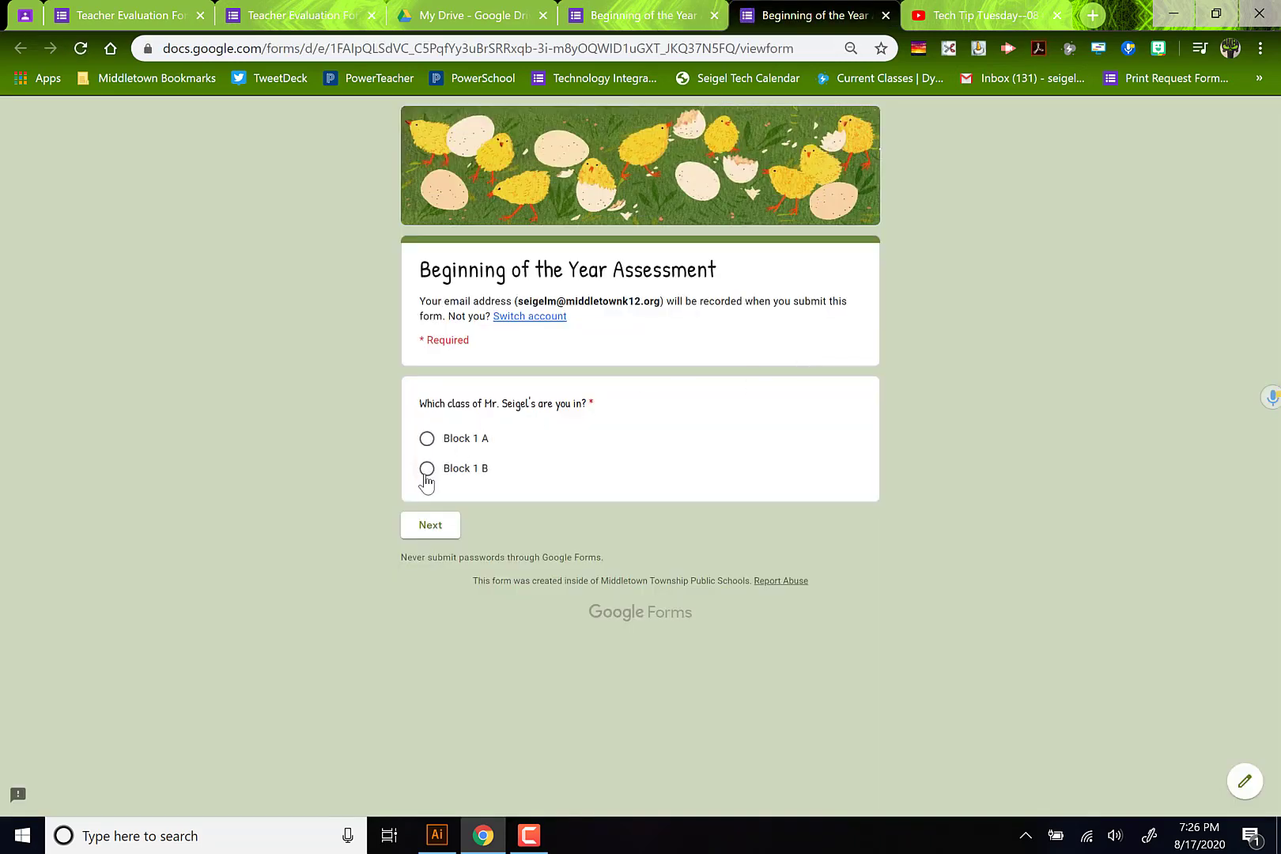
click(426, 471)
click(424, 527)
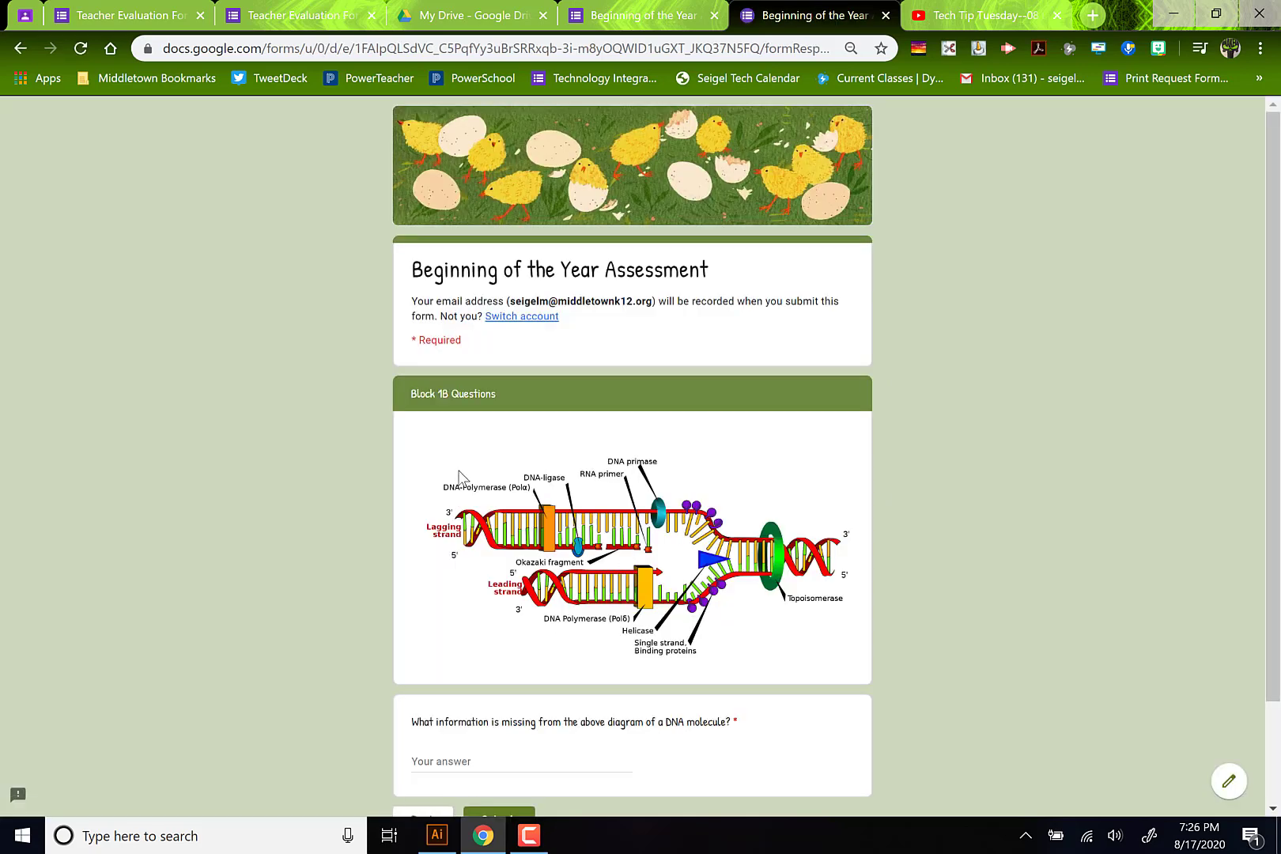
scroll(509, 644, down, 2)
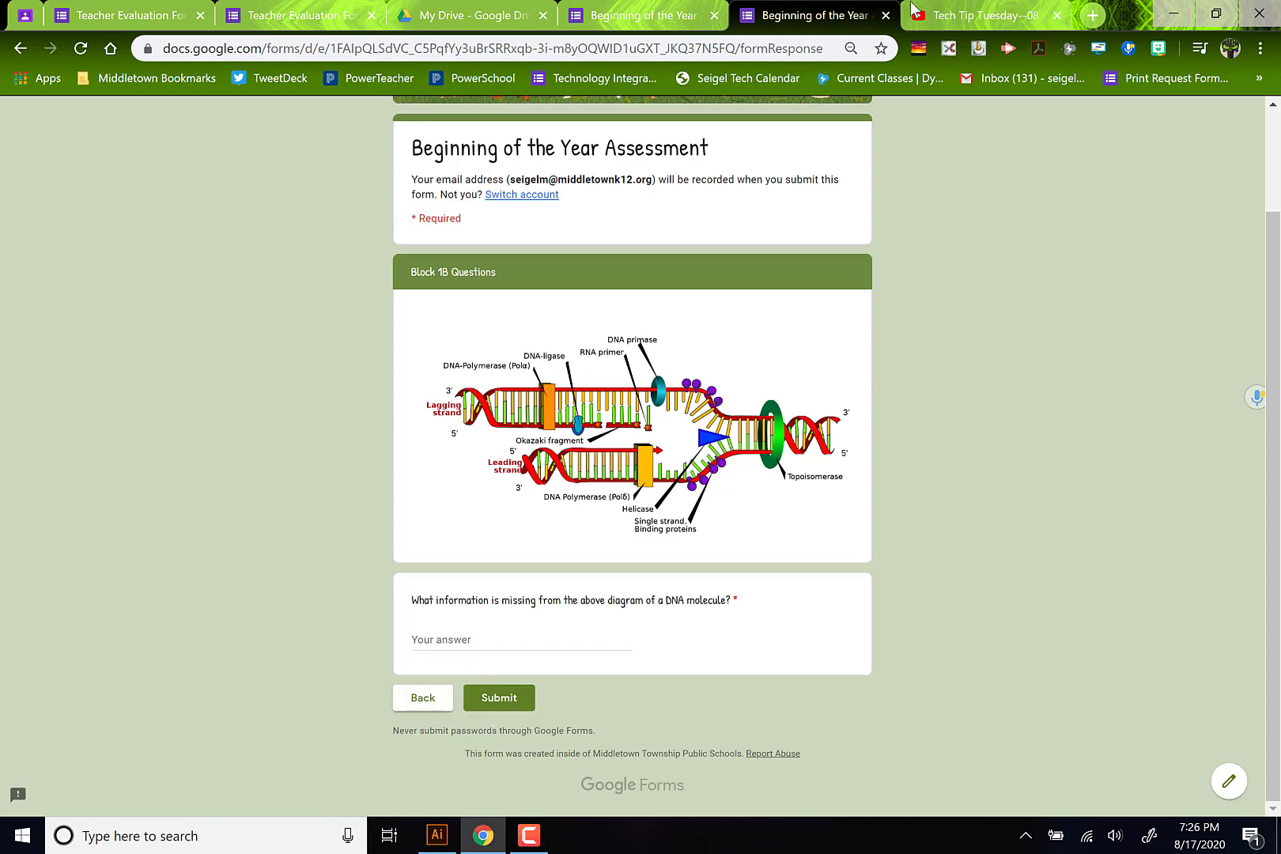
click(885, 15)
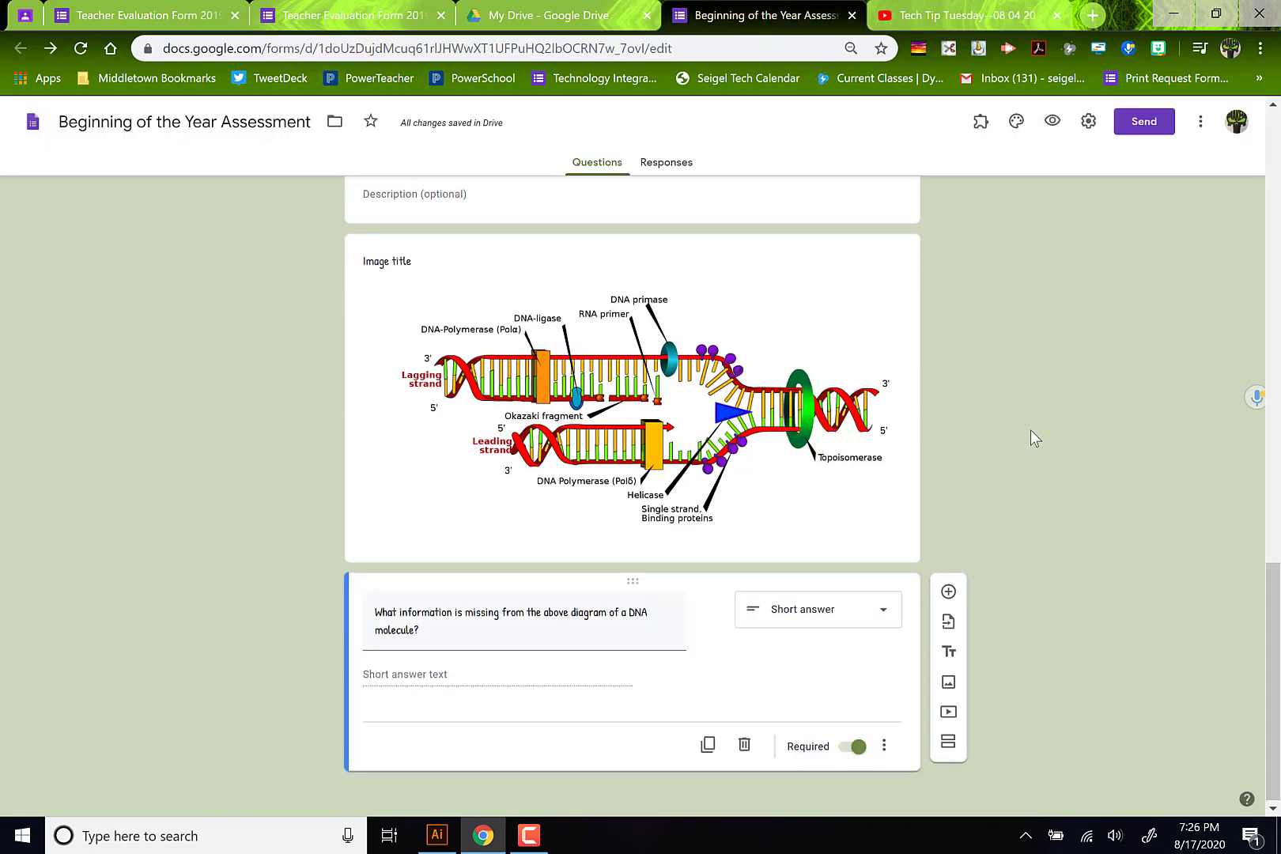
Review the form's sections from the opening class question through the Block 1A and Block 1B questions.
scroll(1031, 433, up, 7)
scroll(1032, 429, up, 5)
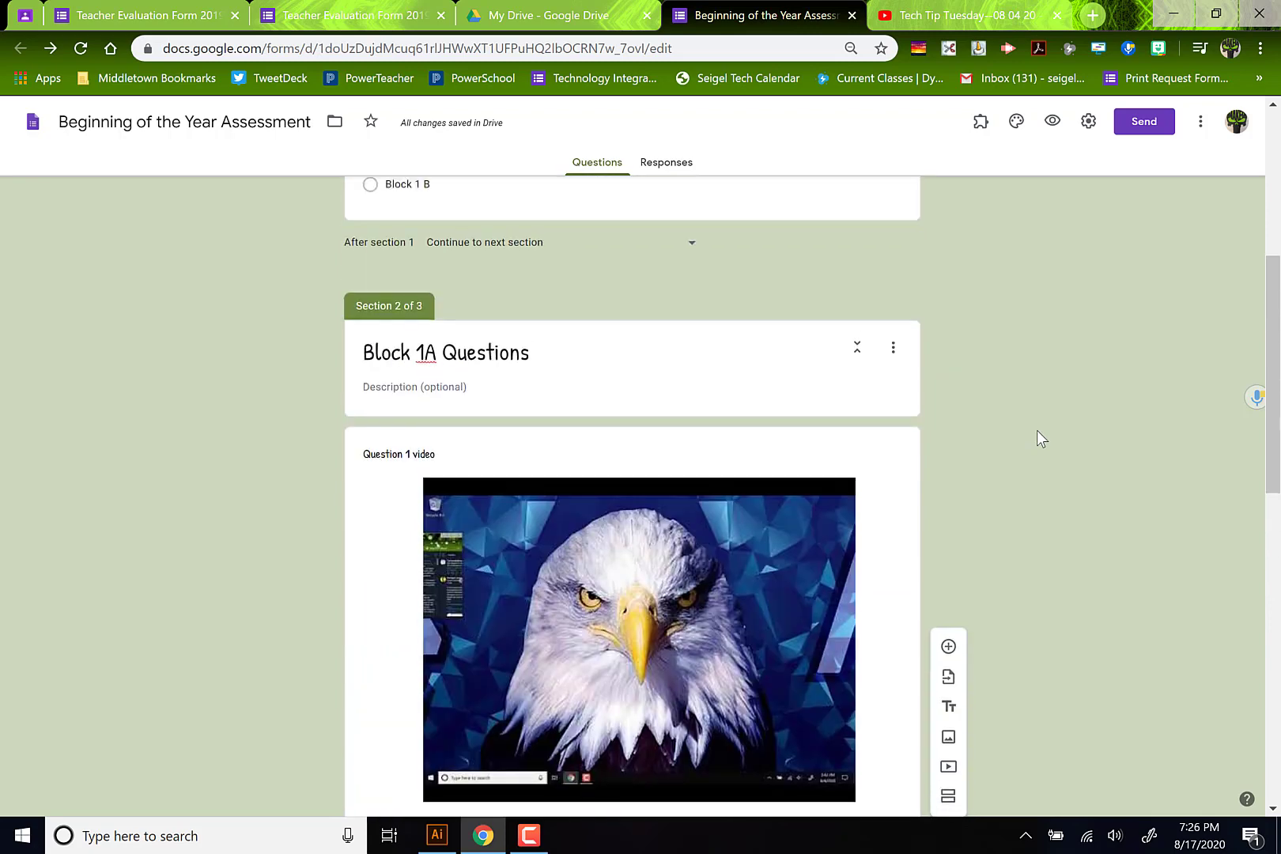
scroll(1038, 432, up, 1)
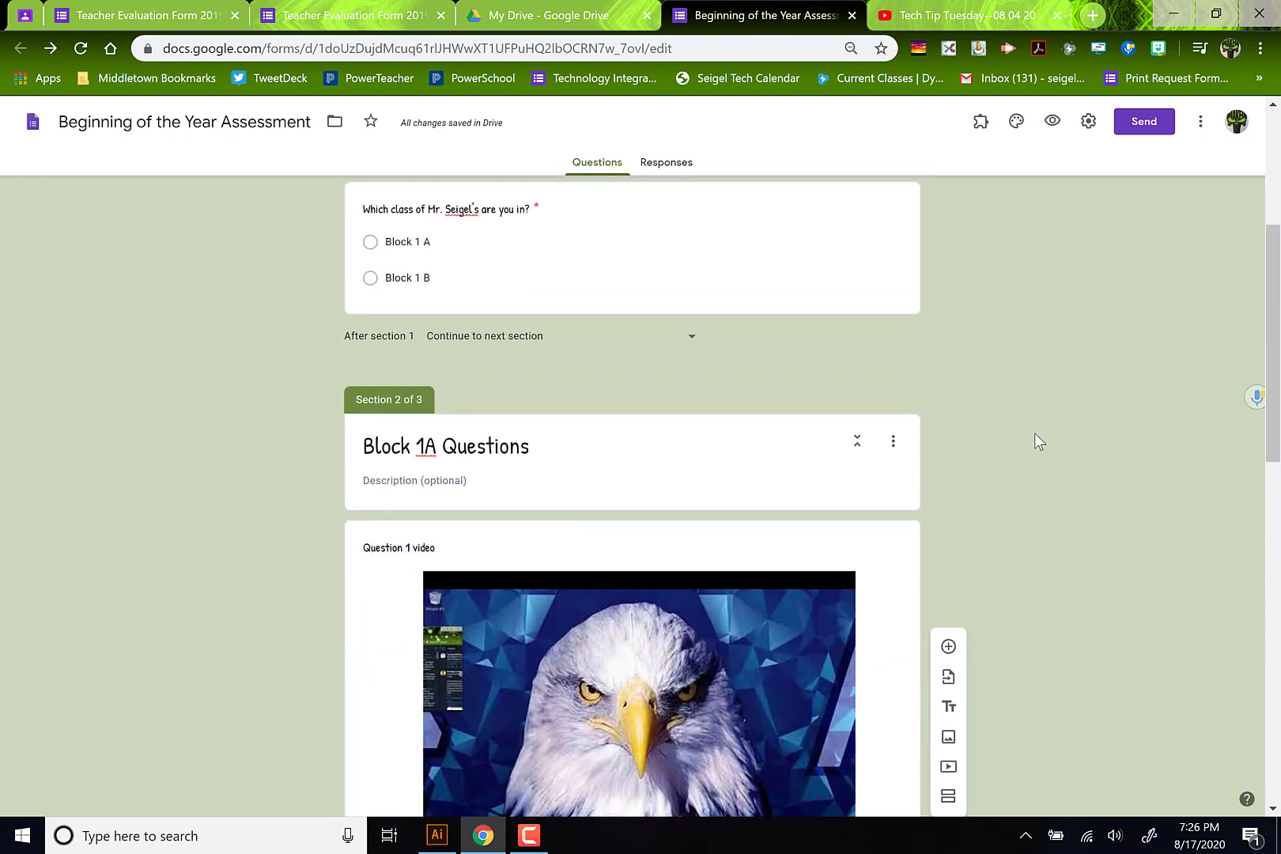
scroll(1029, 427, up, 4)
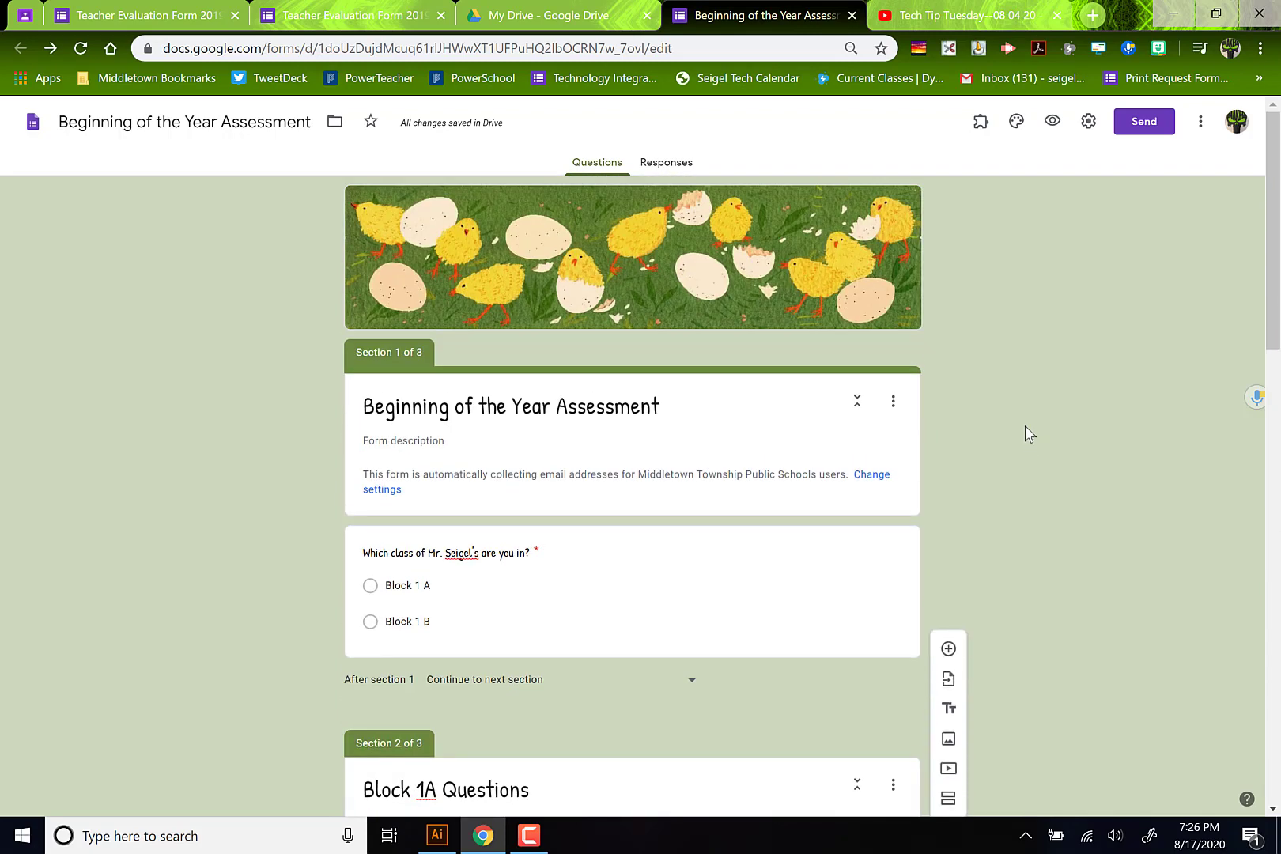
scroll(1043, 435, down, 8)
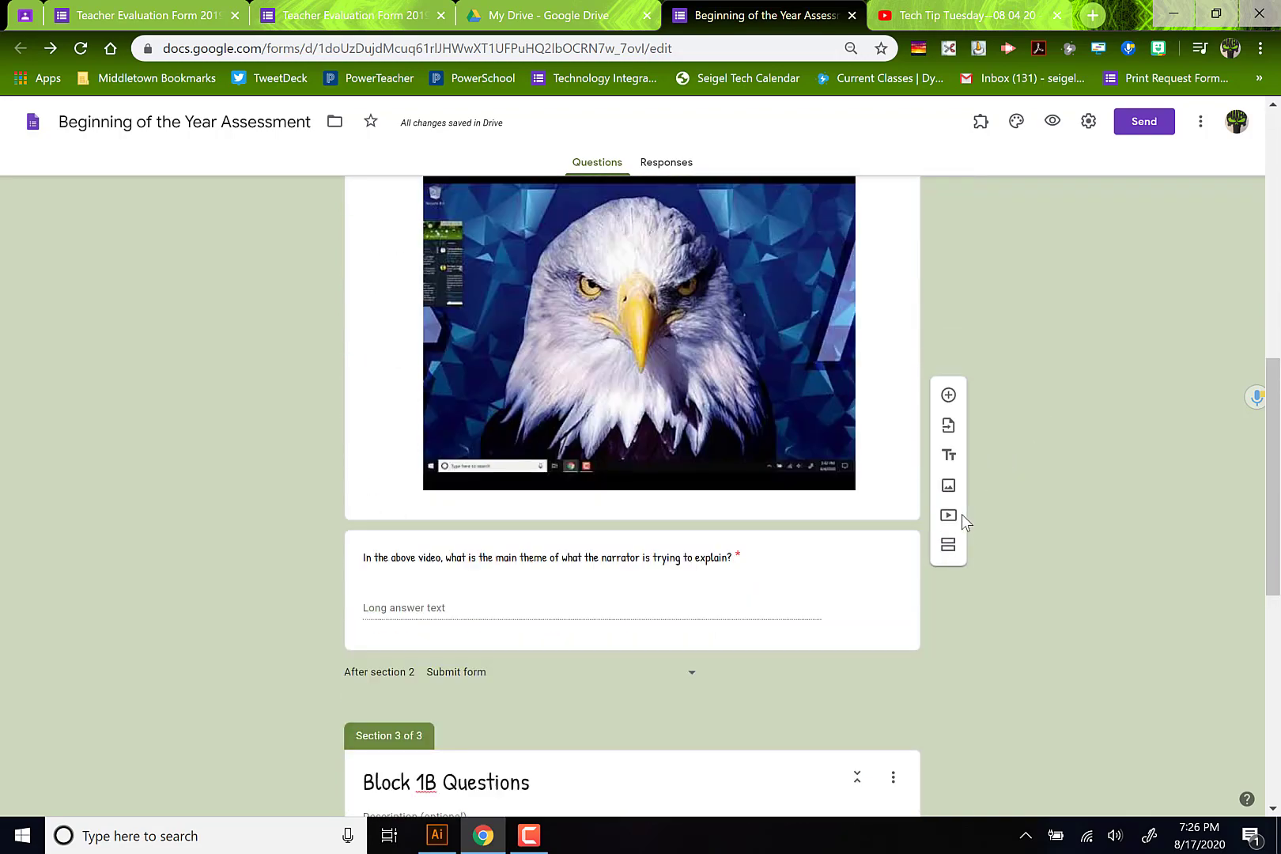
scroll(981, 554, down, 7)
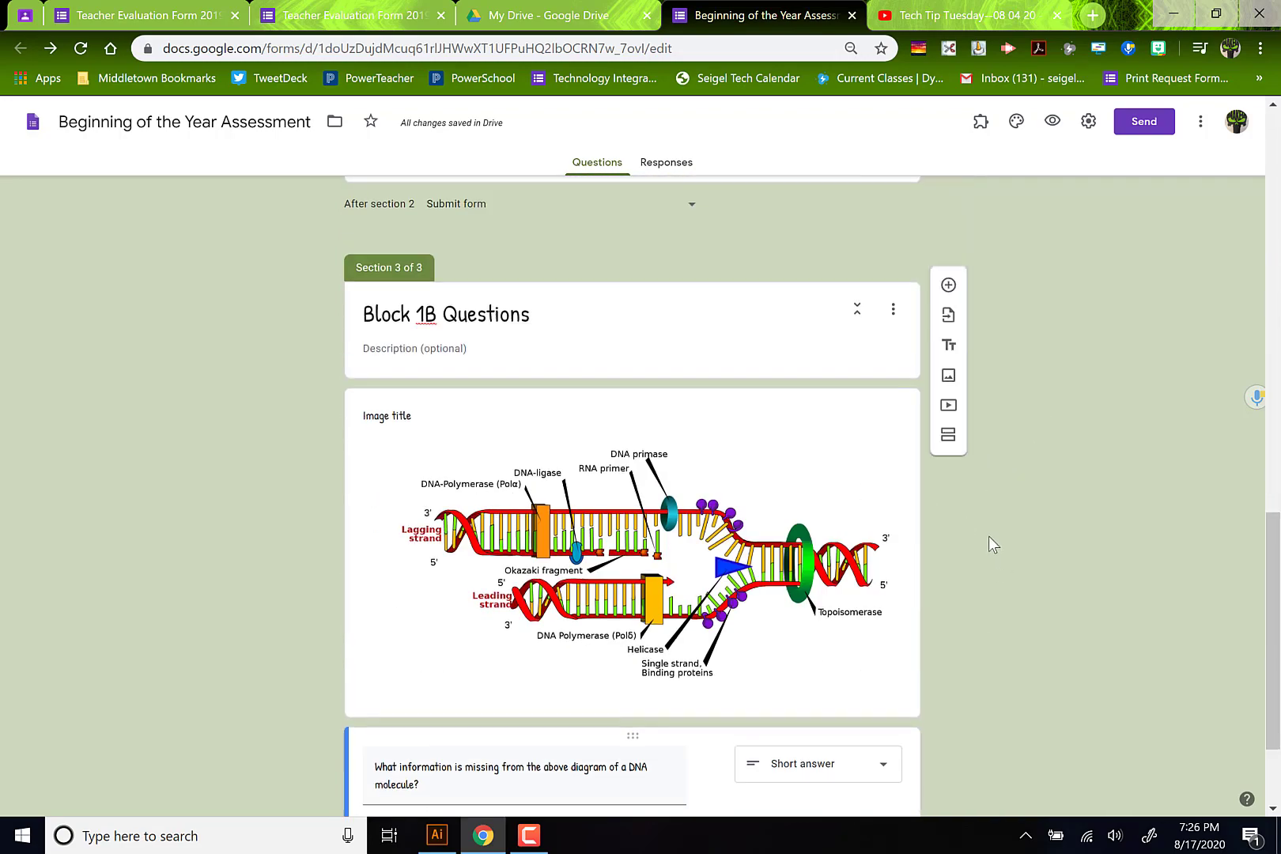
scroll(759, 340, up, 3)
Add a multiple choice question directly below the Block 1B section header reading "Which of the following is NOT a picture of a cell?".
click(712, 451)
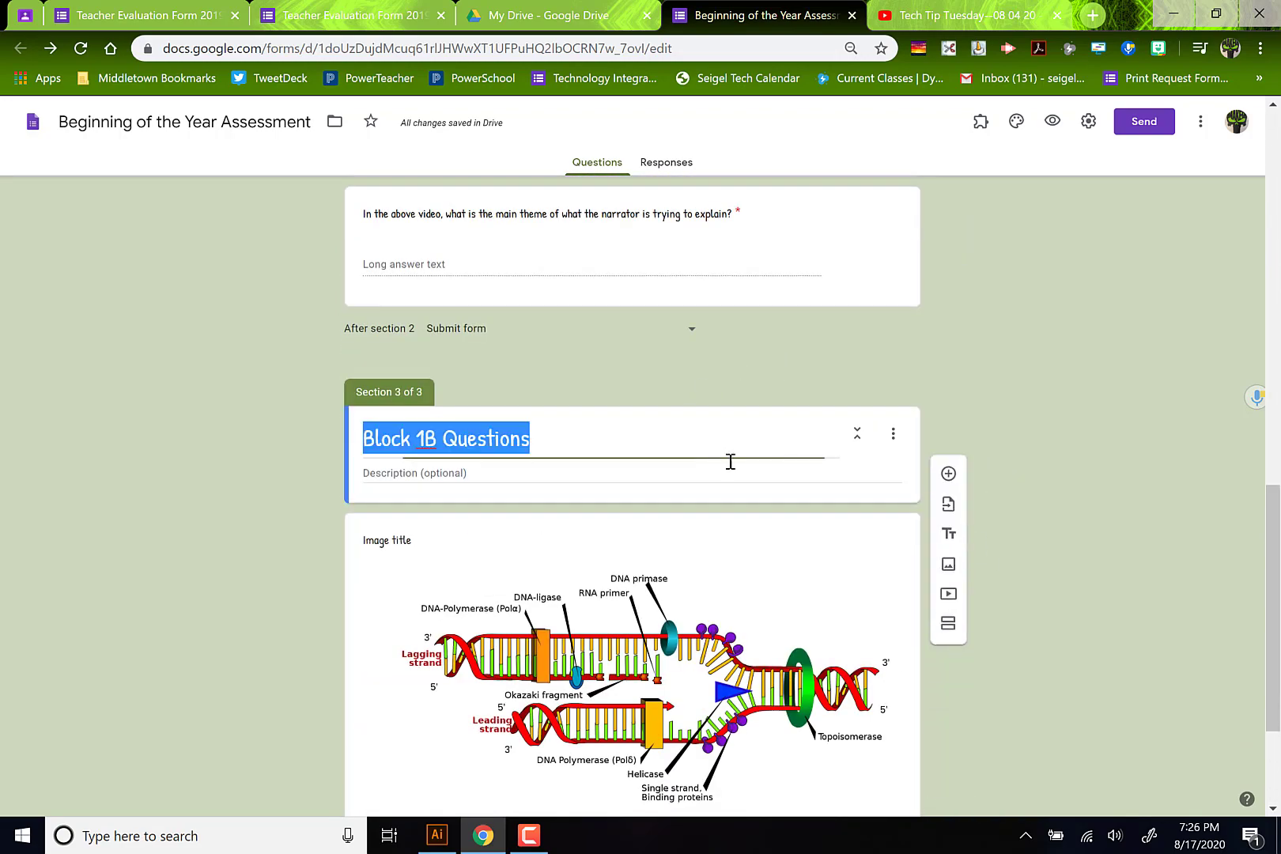
scroll(989, 475, down, 2)
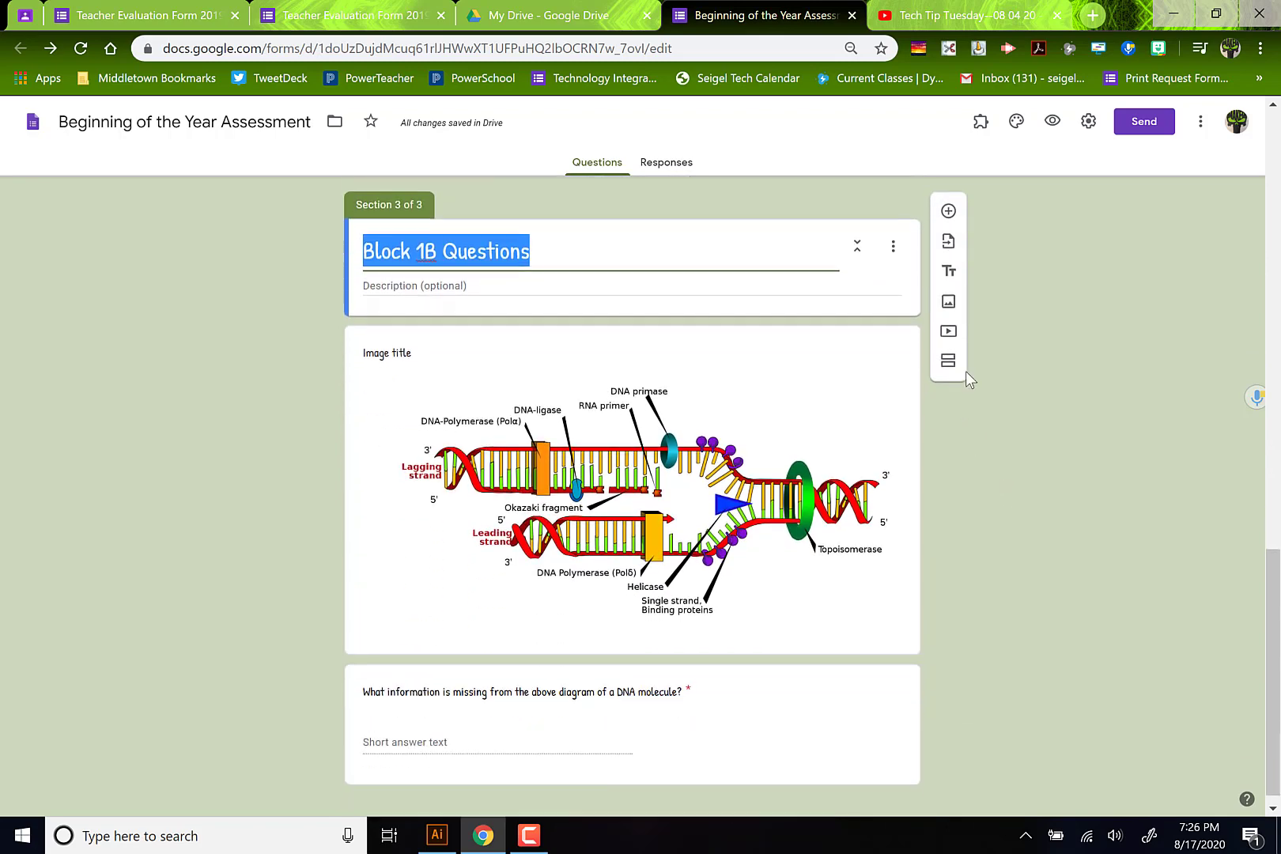
click(948, 210)
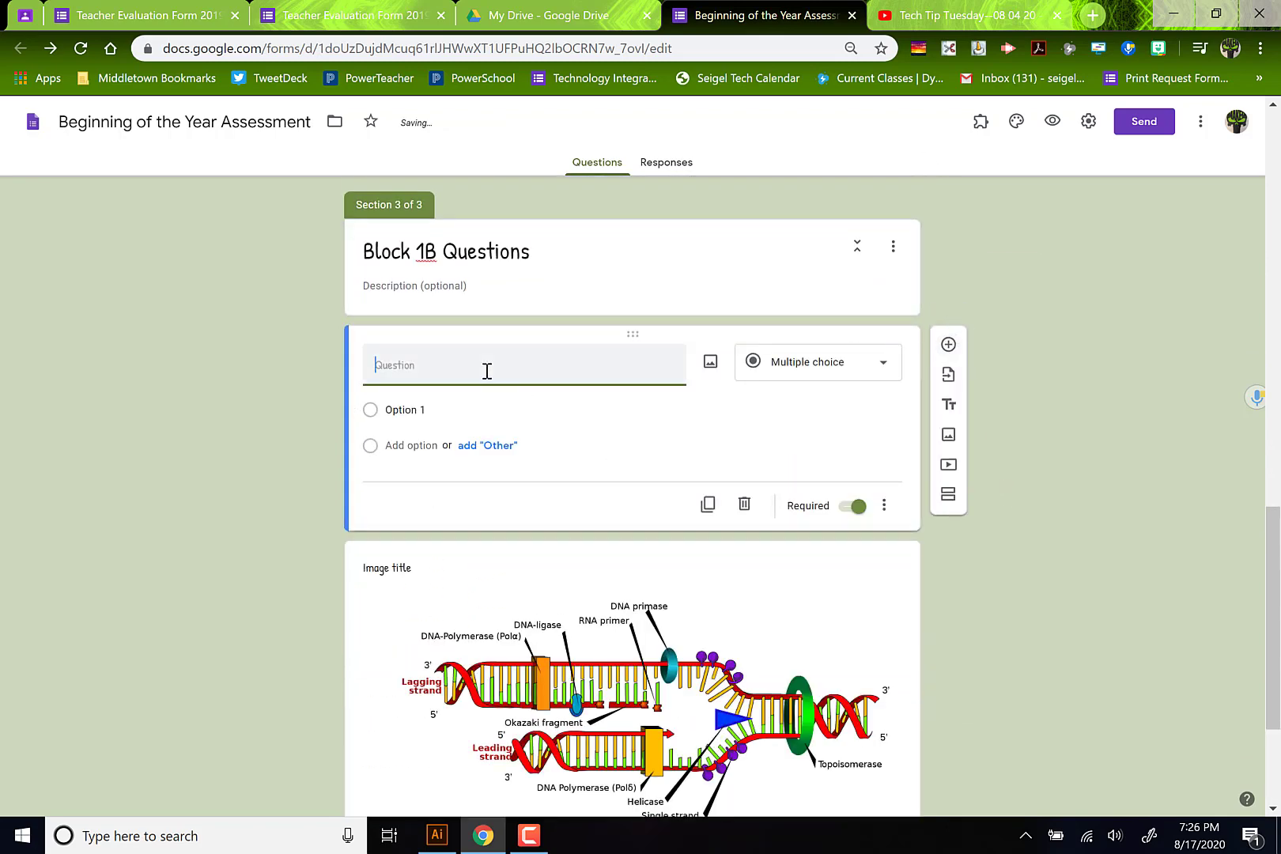
text(Which of the following is no)
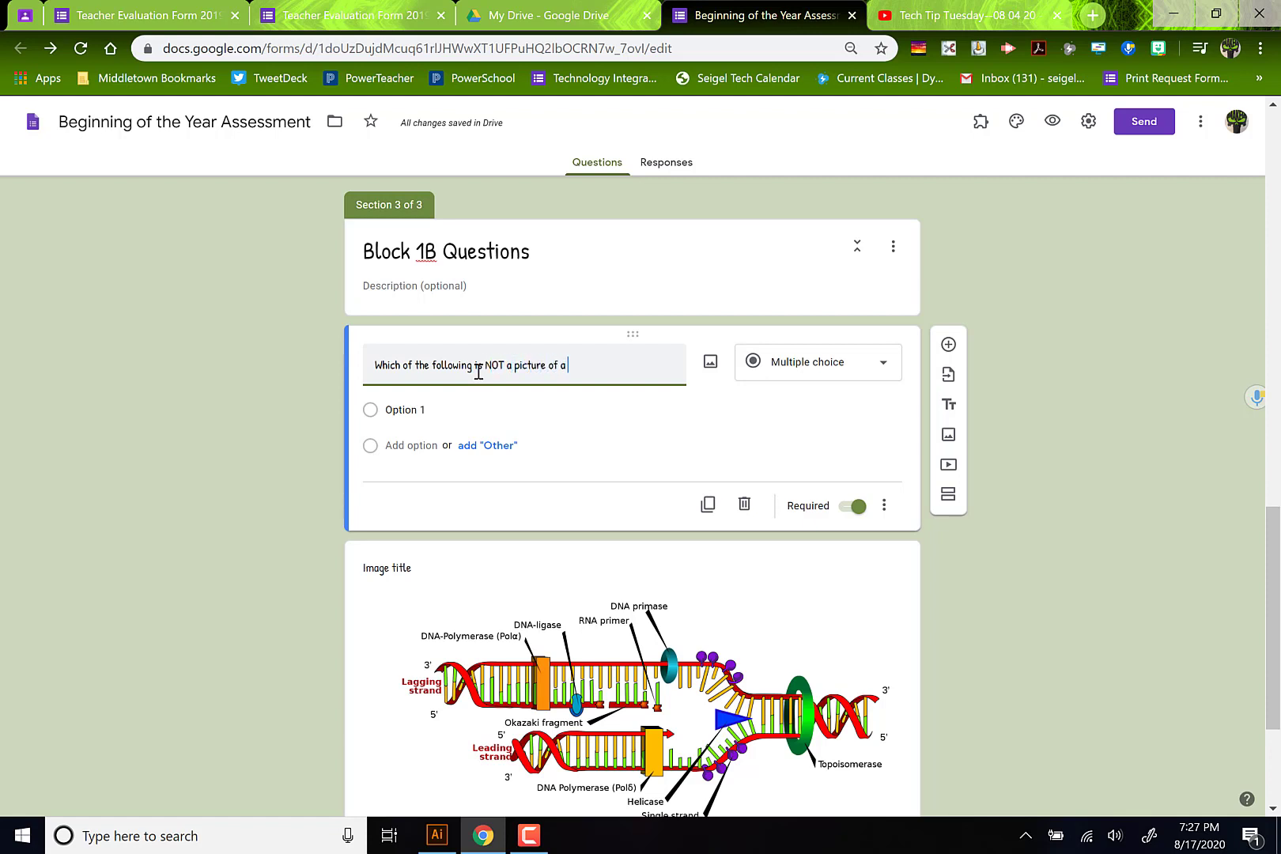
text(?)
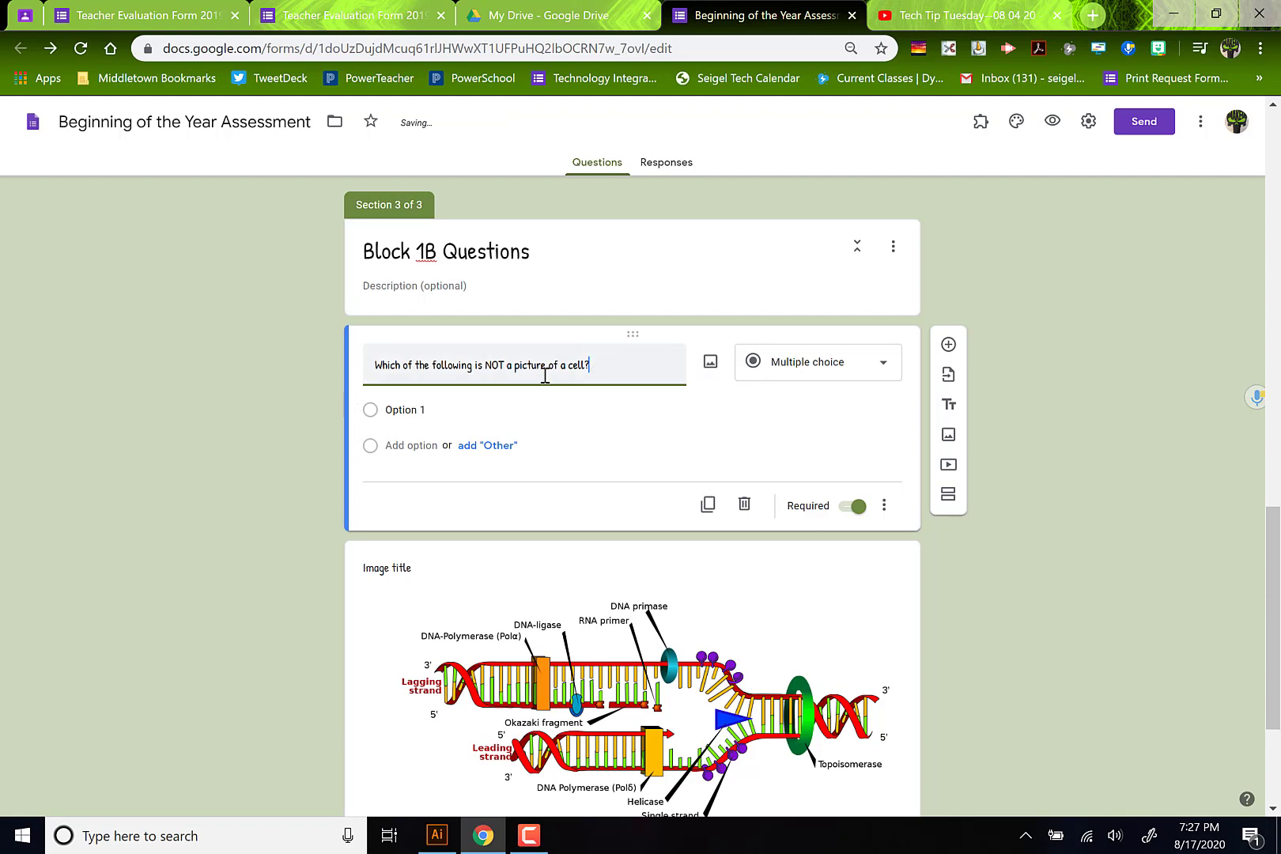
Add the blue labelled cell picture from an image search for "animal cell" to Option 1 of the cell question.
click(493, 413)
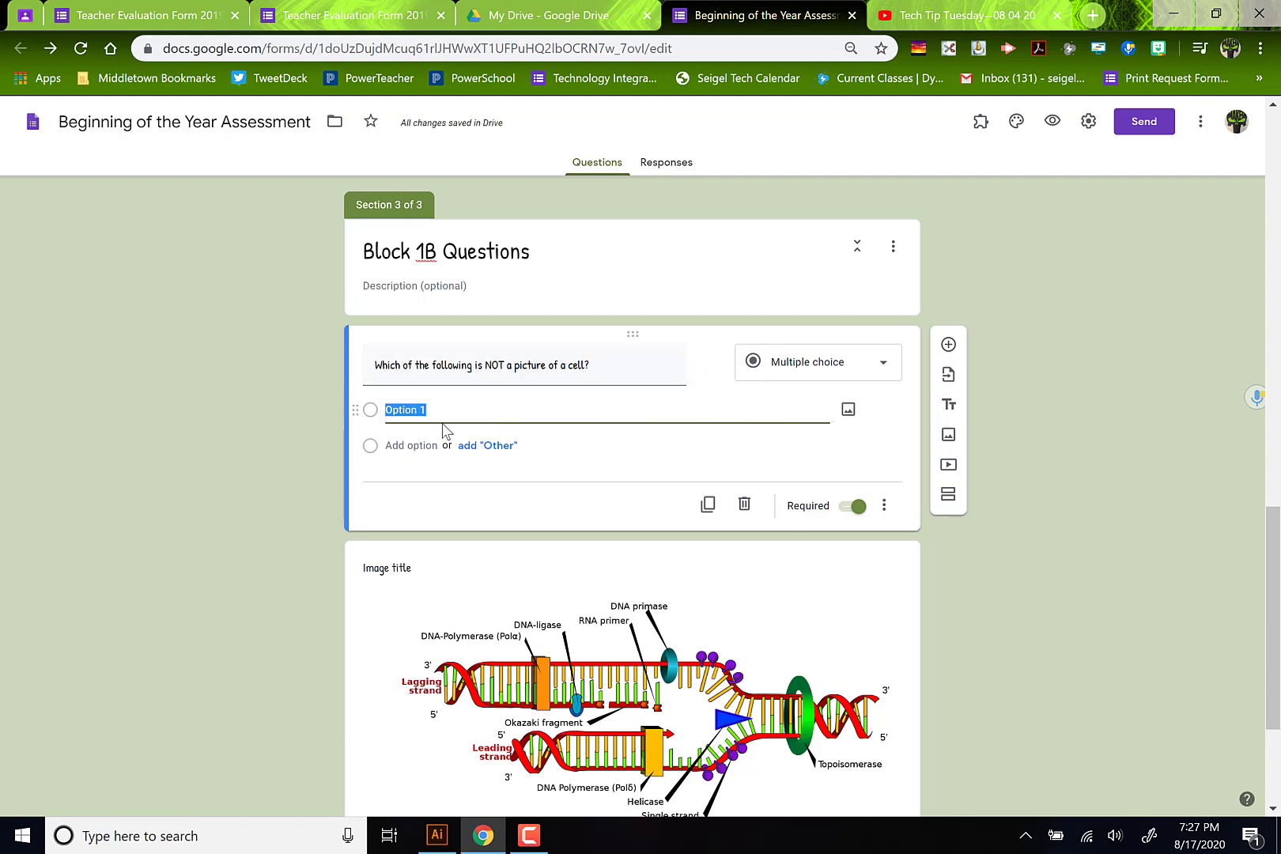
click(841, 418)
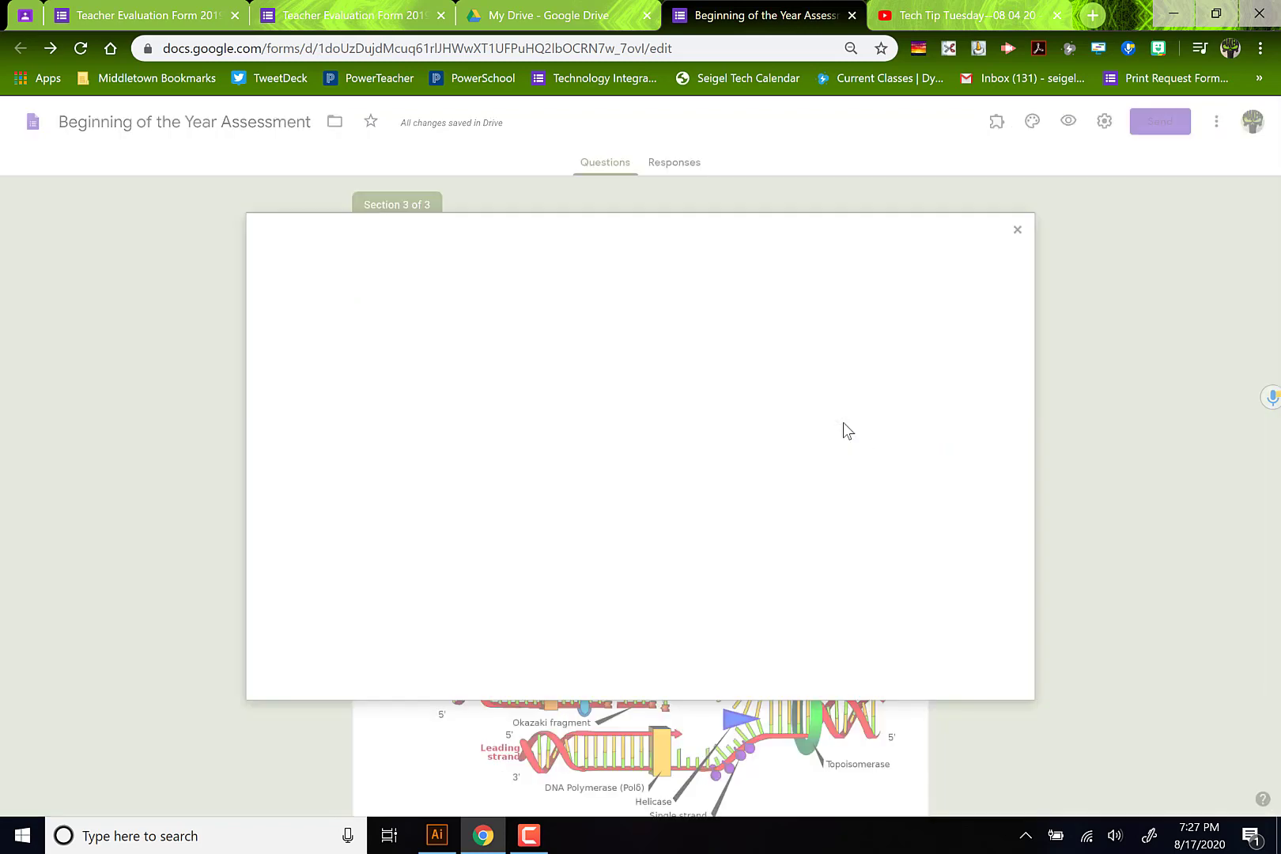
click(678, 294)
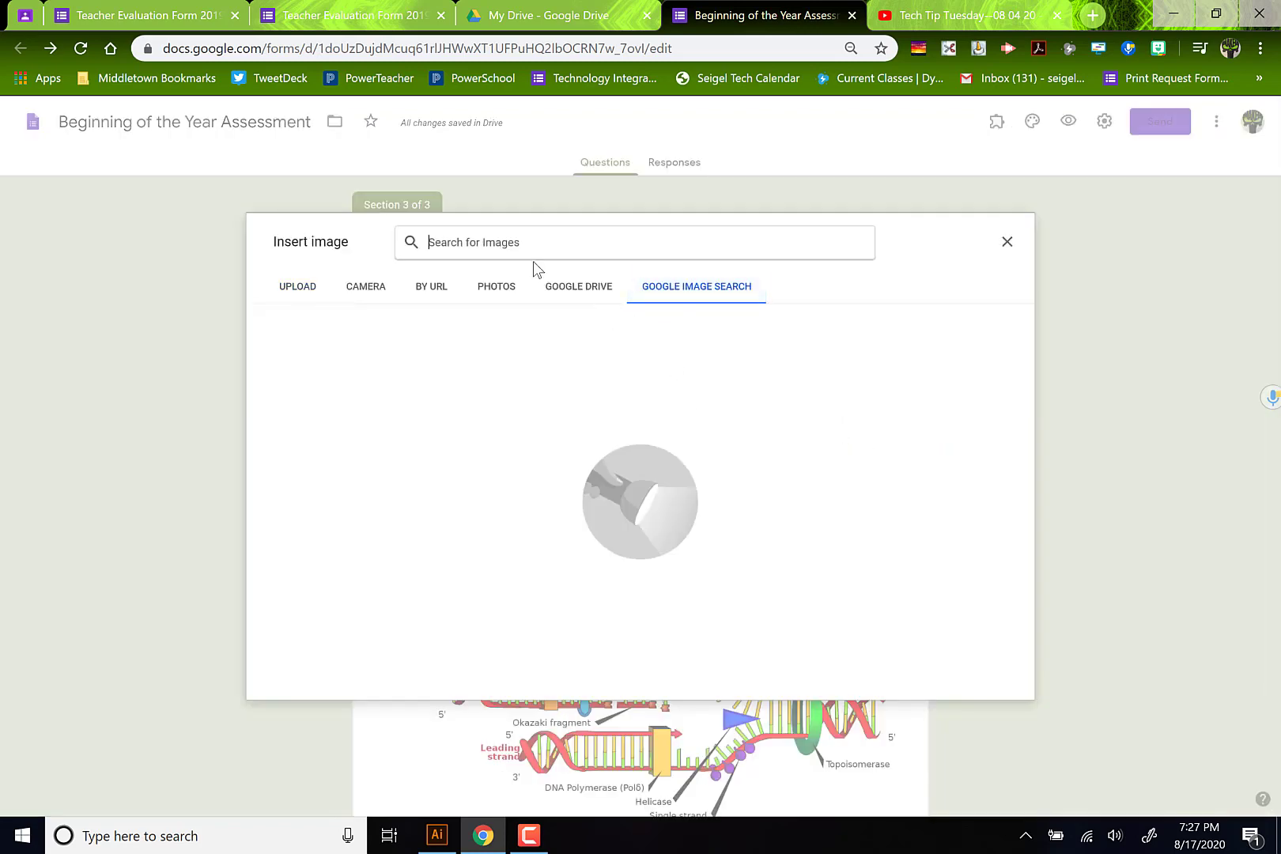
text(animal)
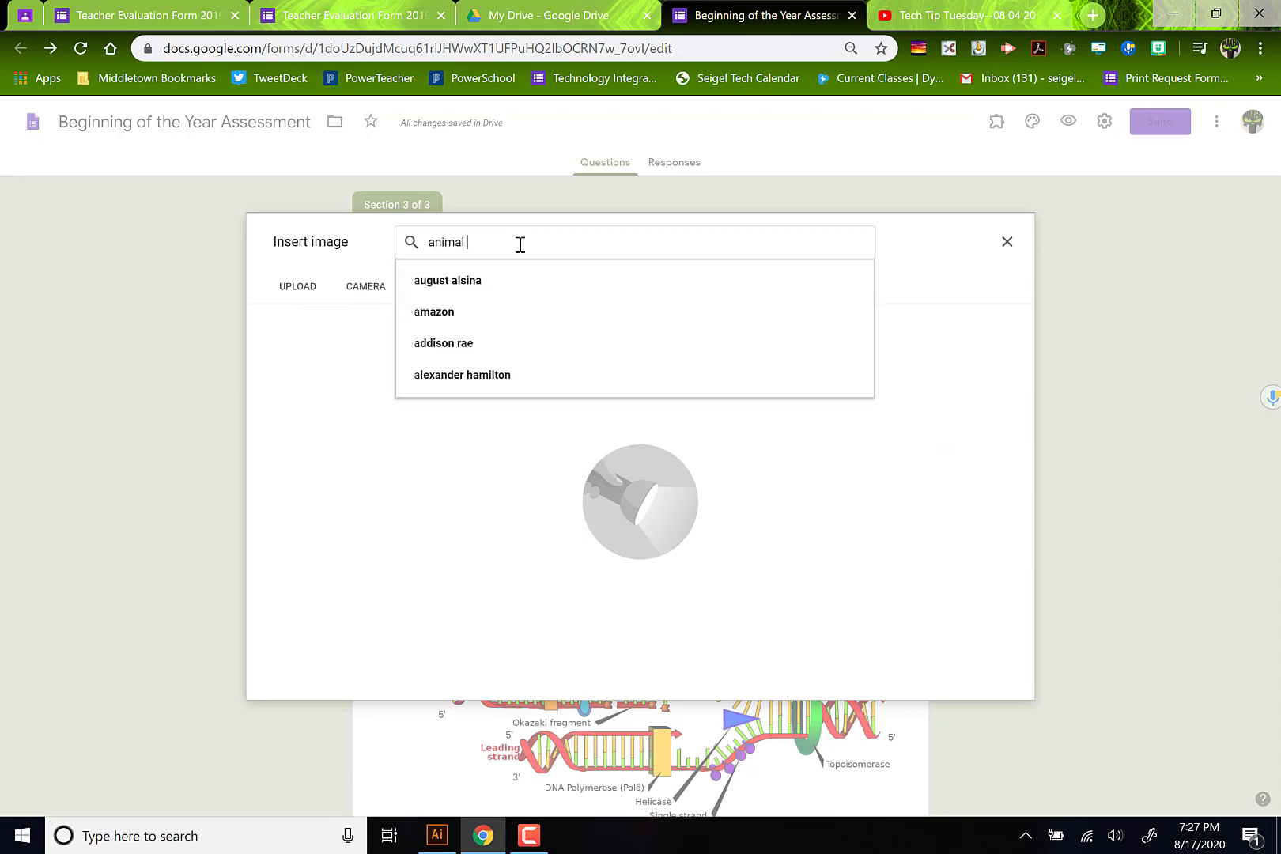
text( cell)
key(Return)
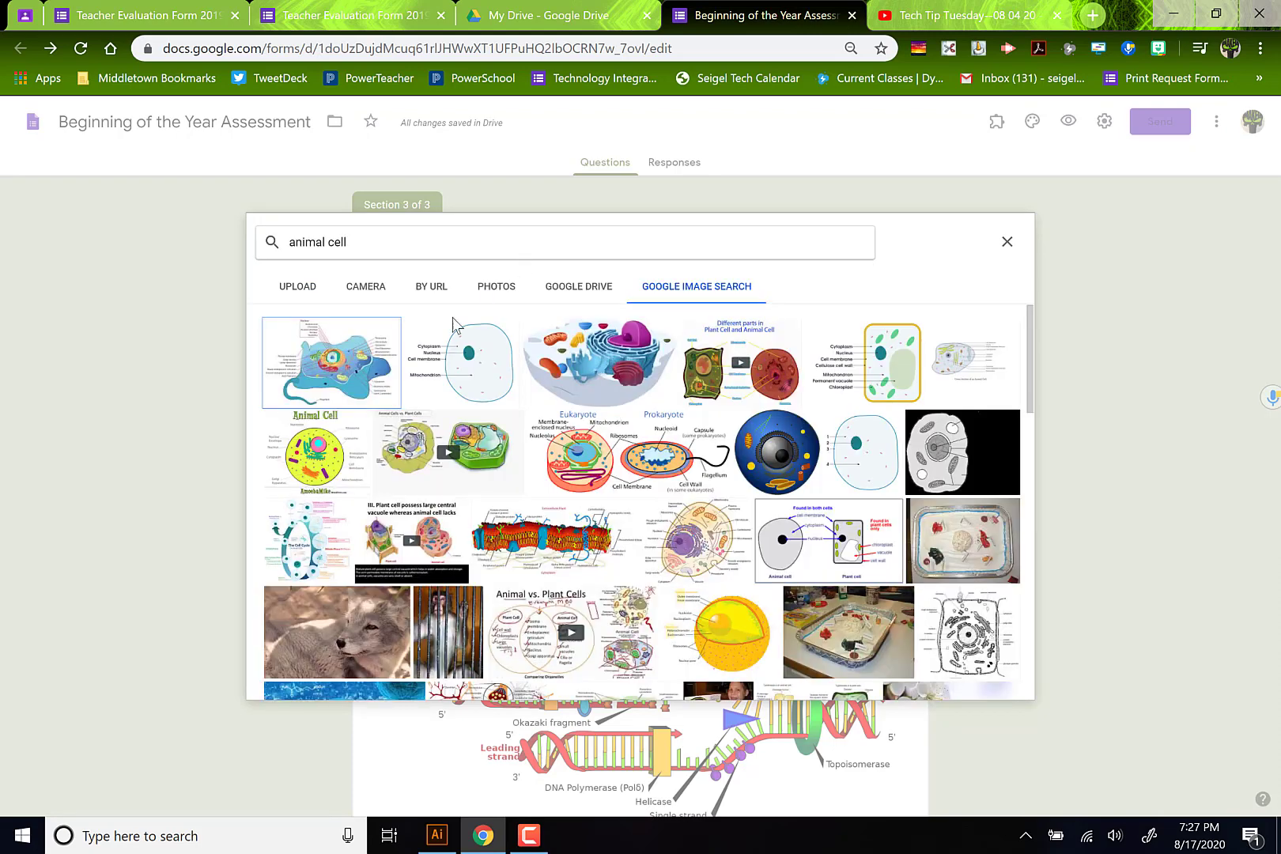
click(329, 389)
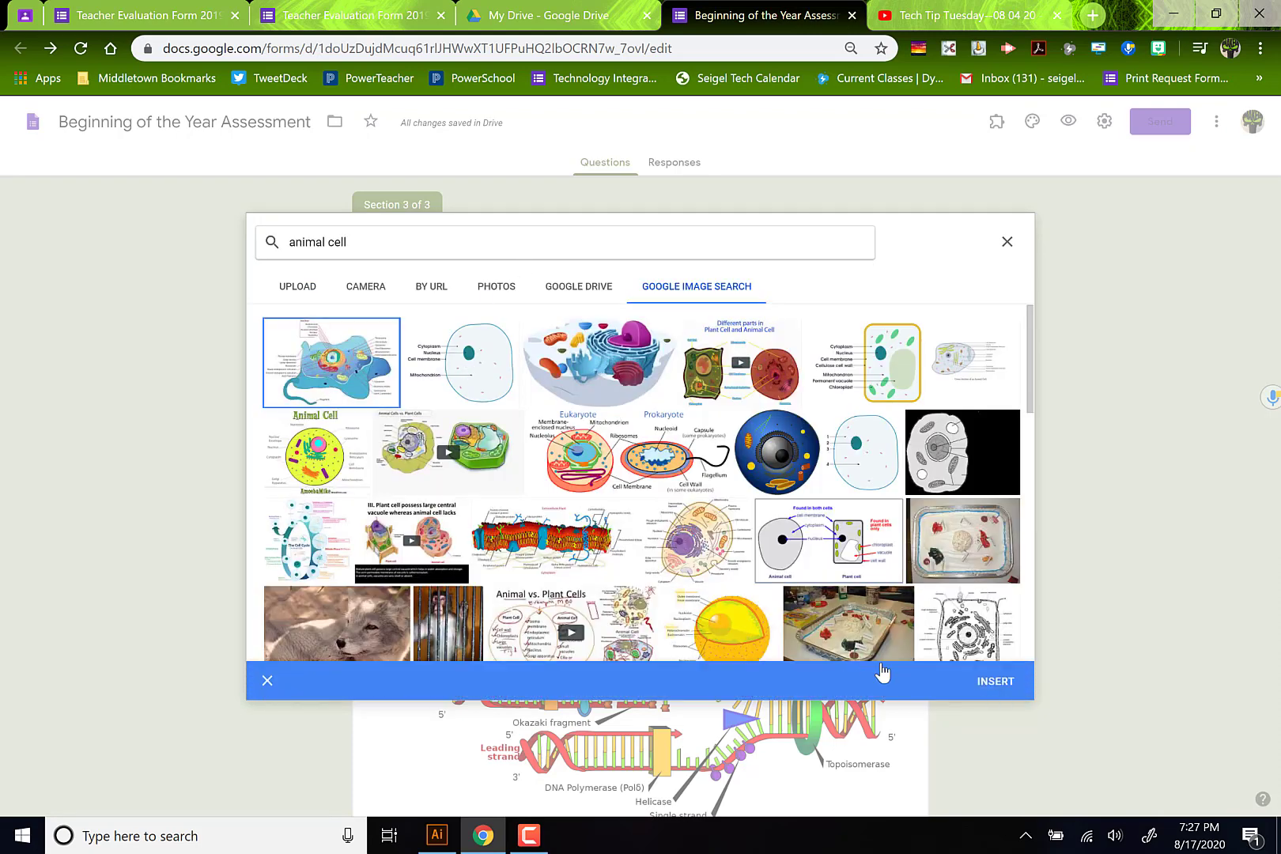
click(995, 687)
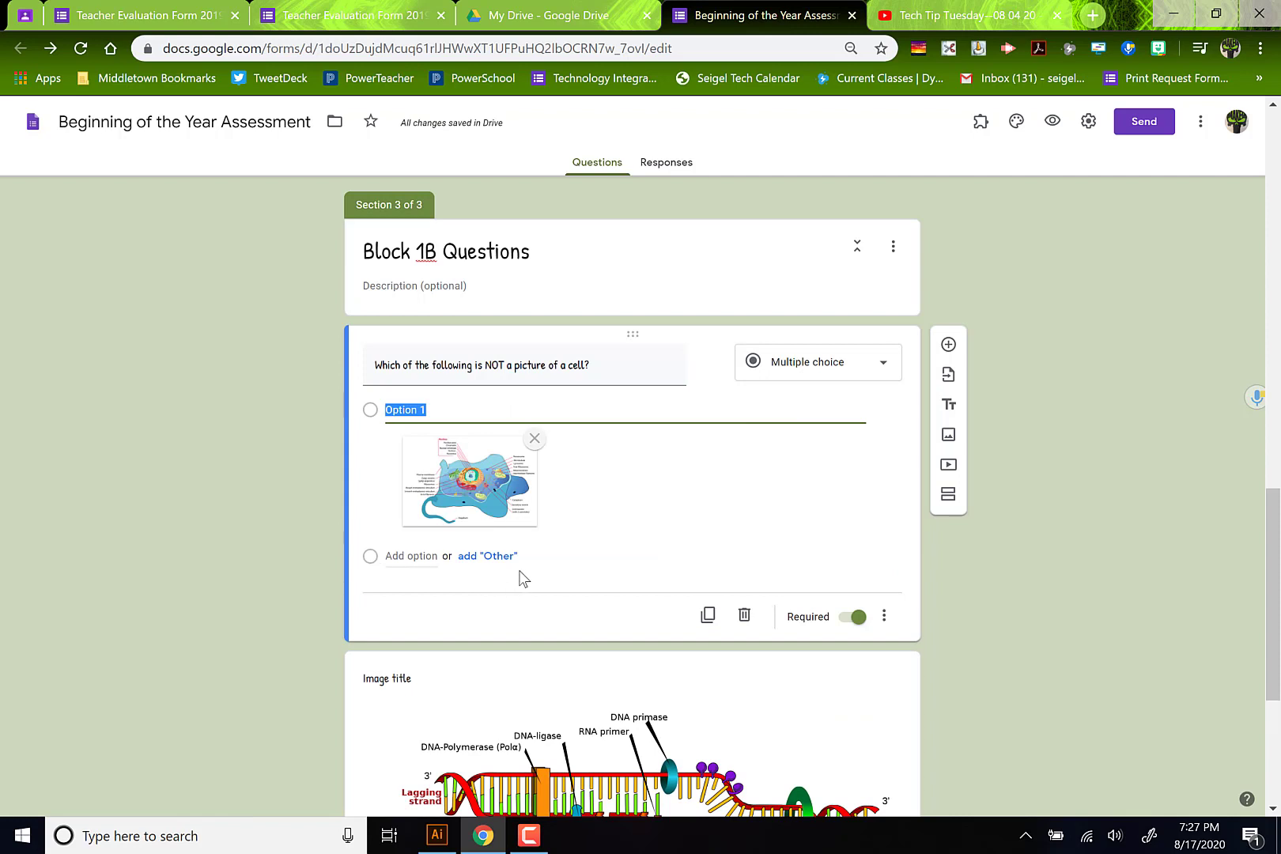
Add Option 2 to the cell question with the first green labelled cell picture from an image search for "plant cell".
key(Return)
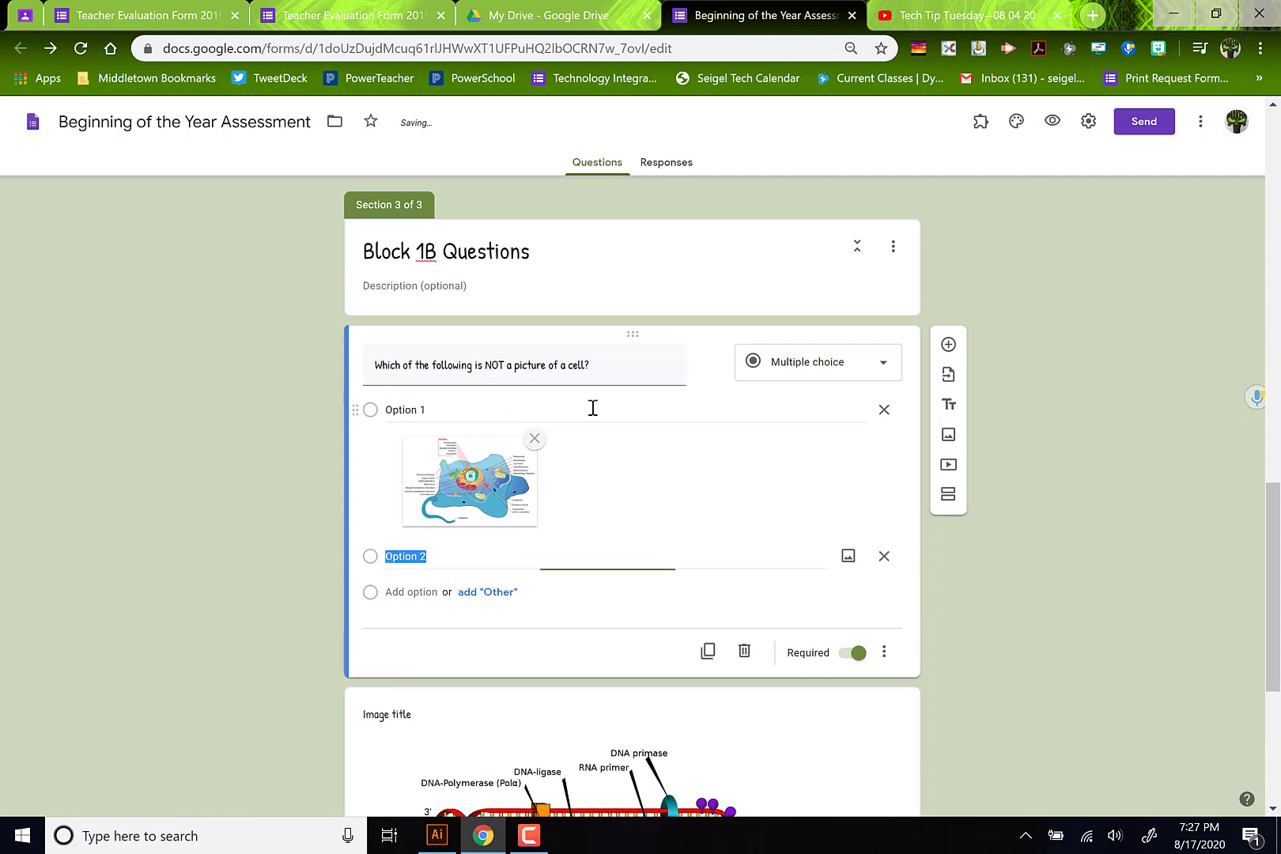
click(845, 562)
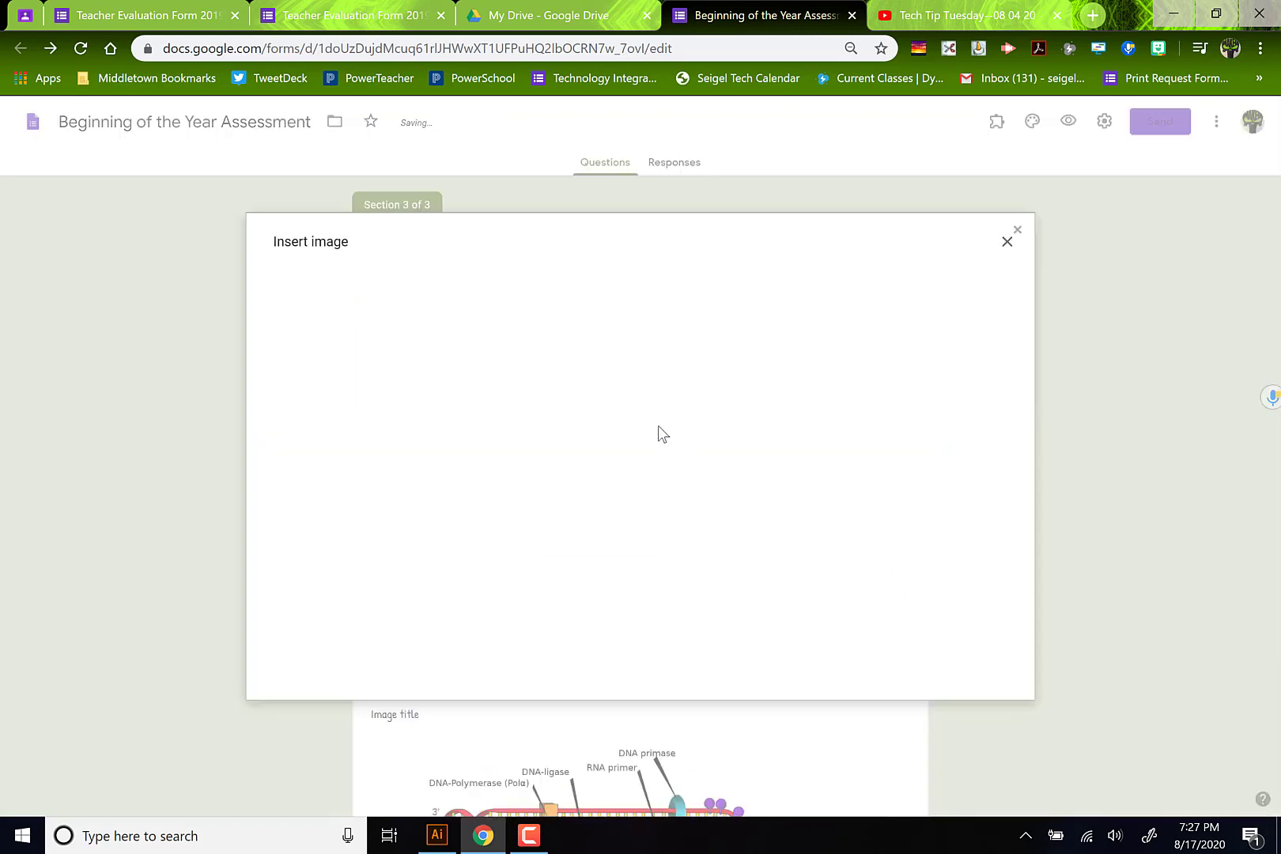
click(706, 286)
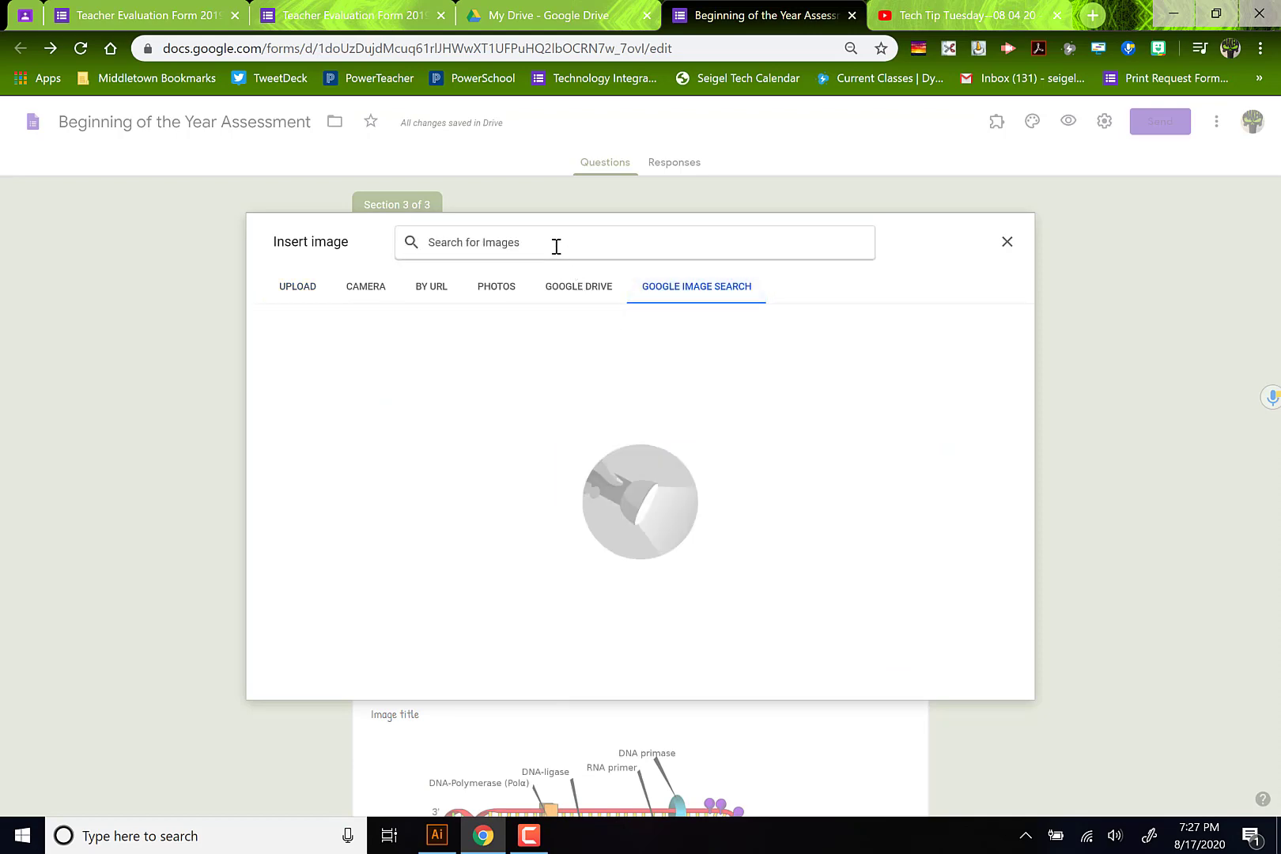
text(plant cell)
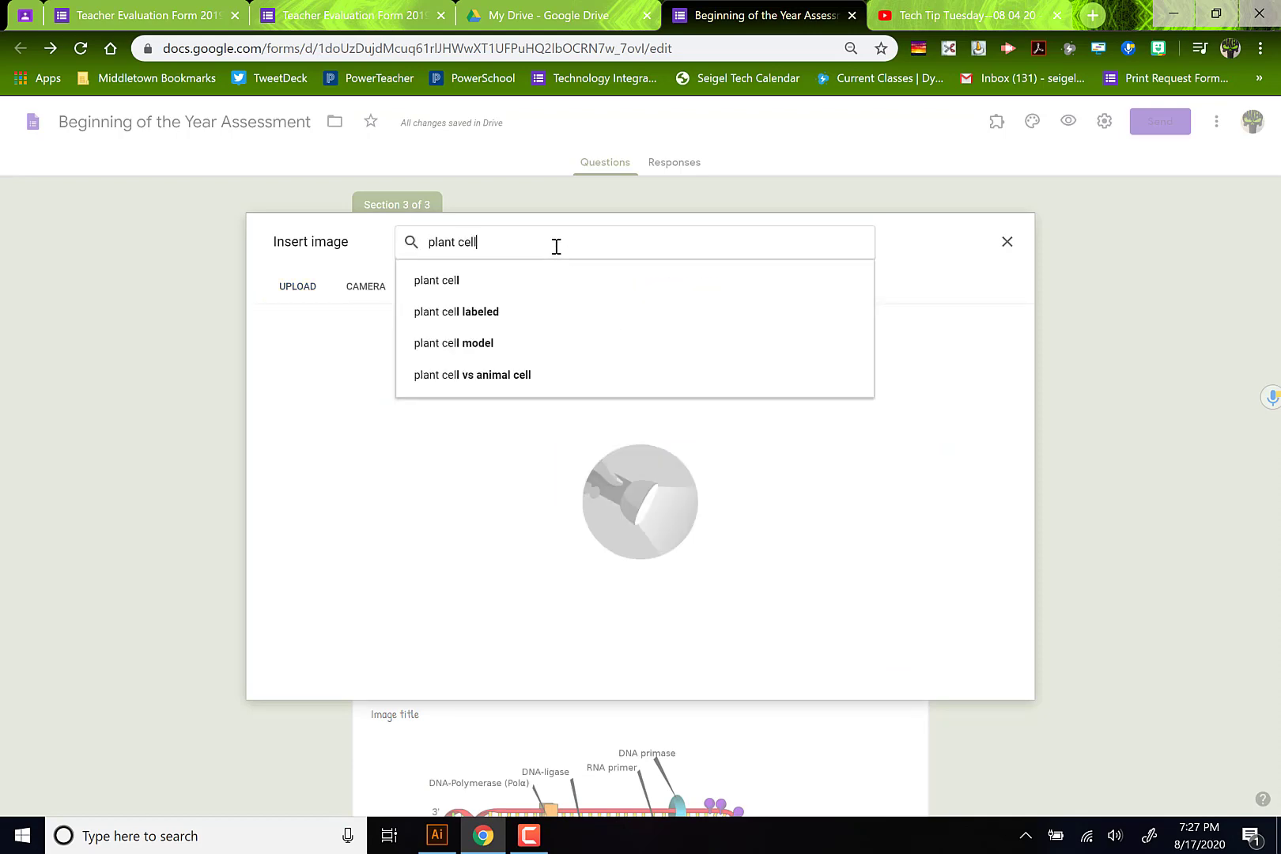
click(526, 281)
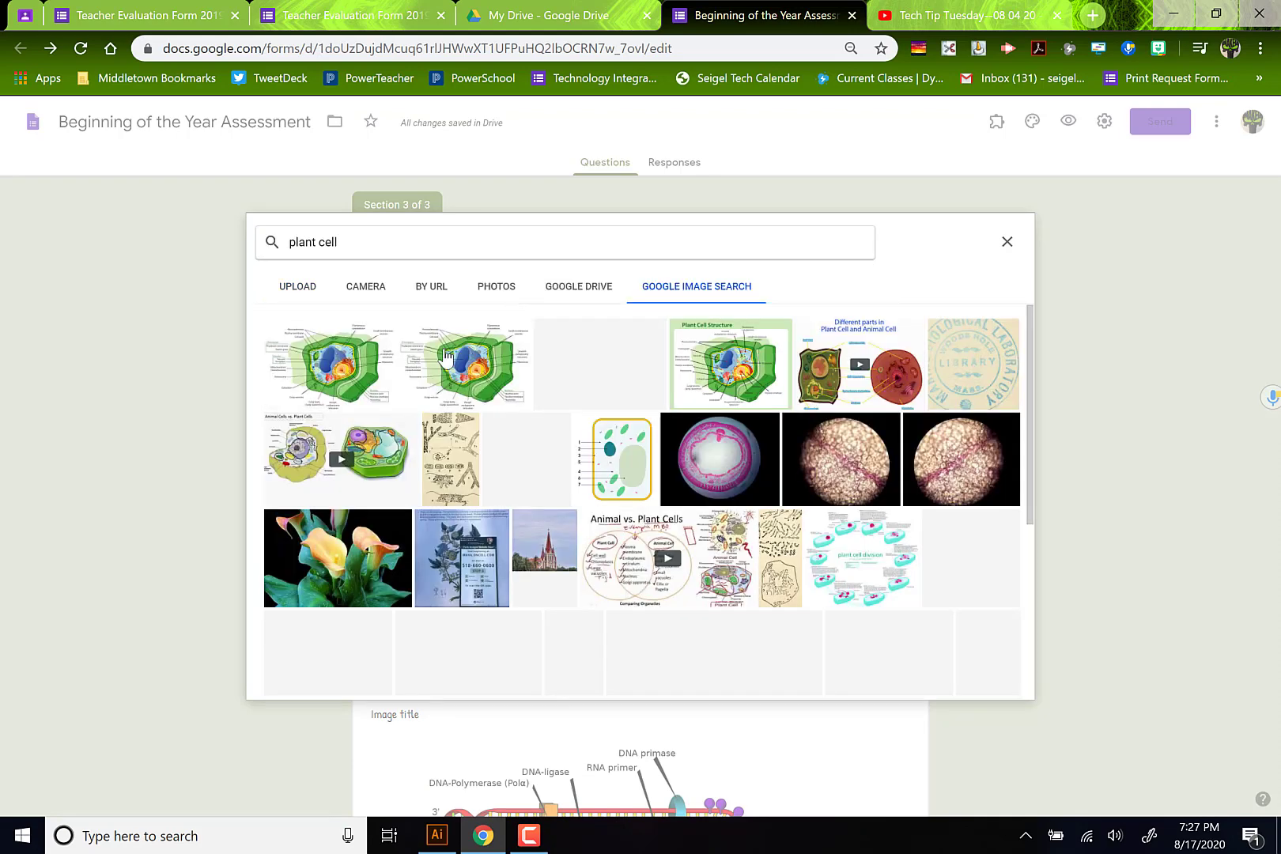
click(340, 378)
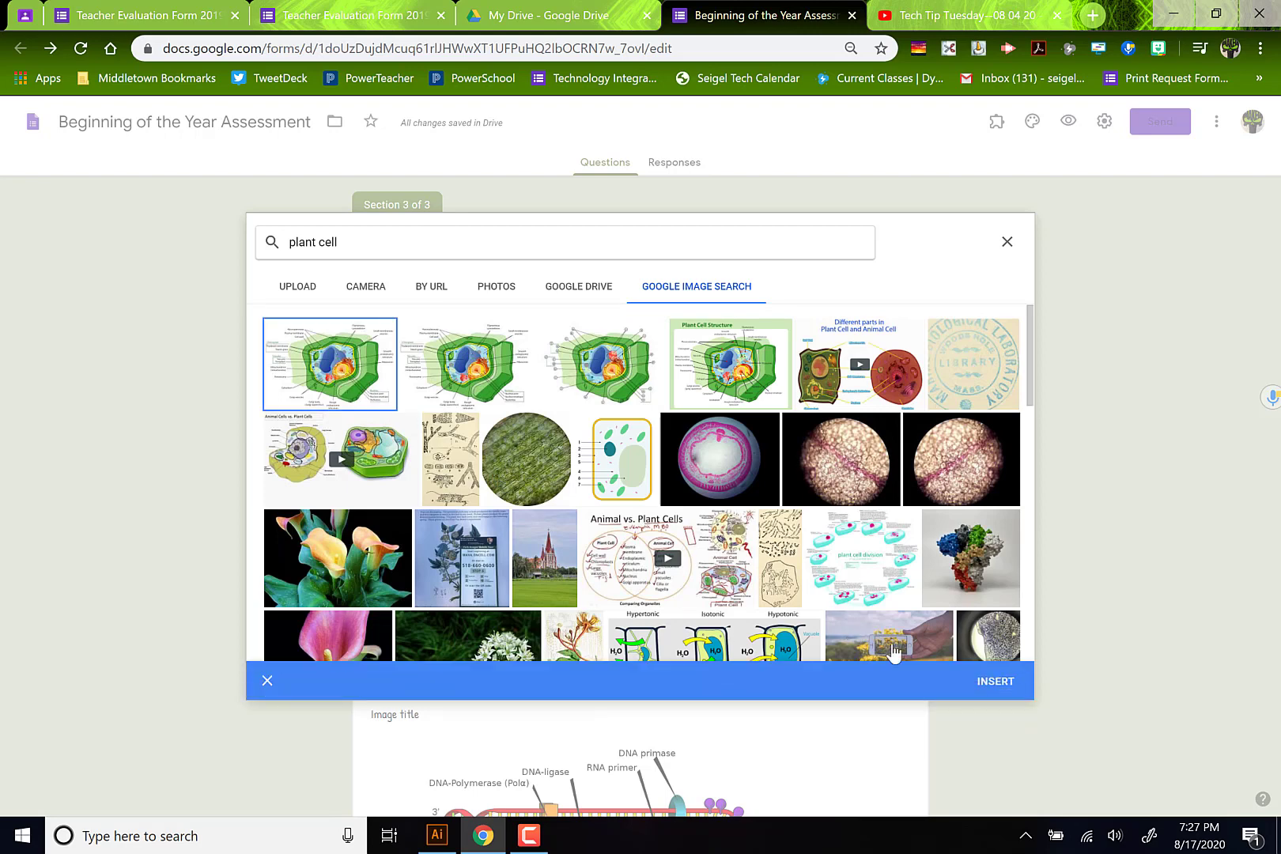
click(994, 681)
Add Option 3 to the cell question with the first hand-held phone picture from an image search for "cell phone".
click(550, 572)
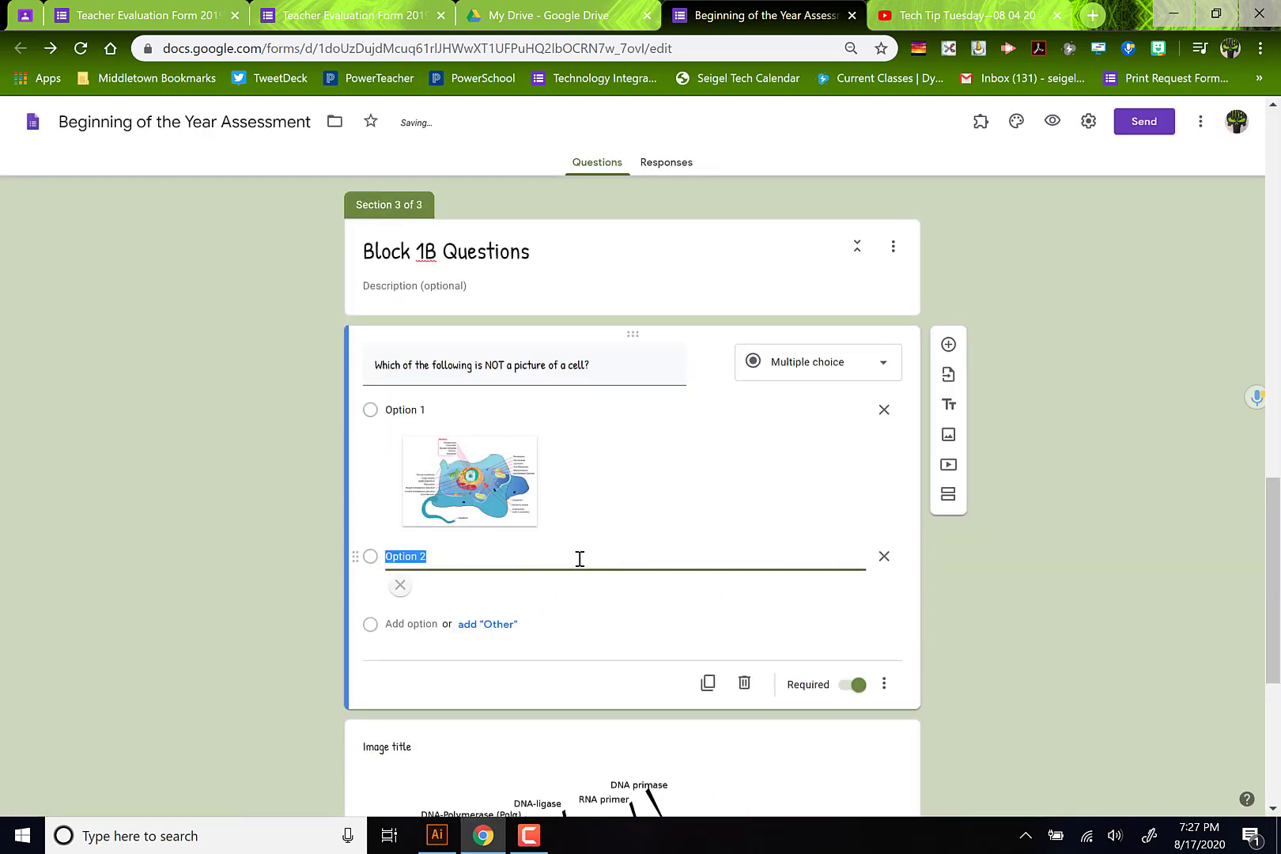
click(577, 556)
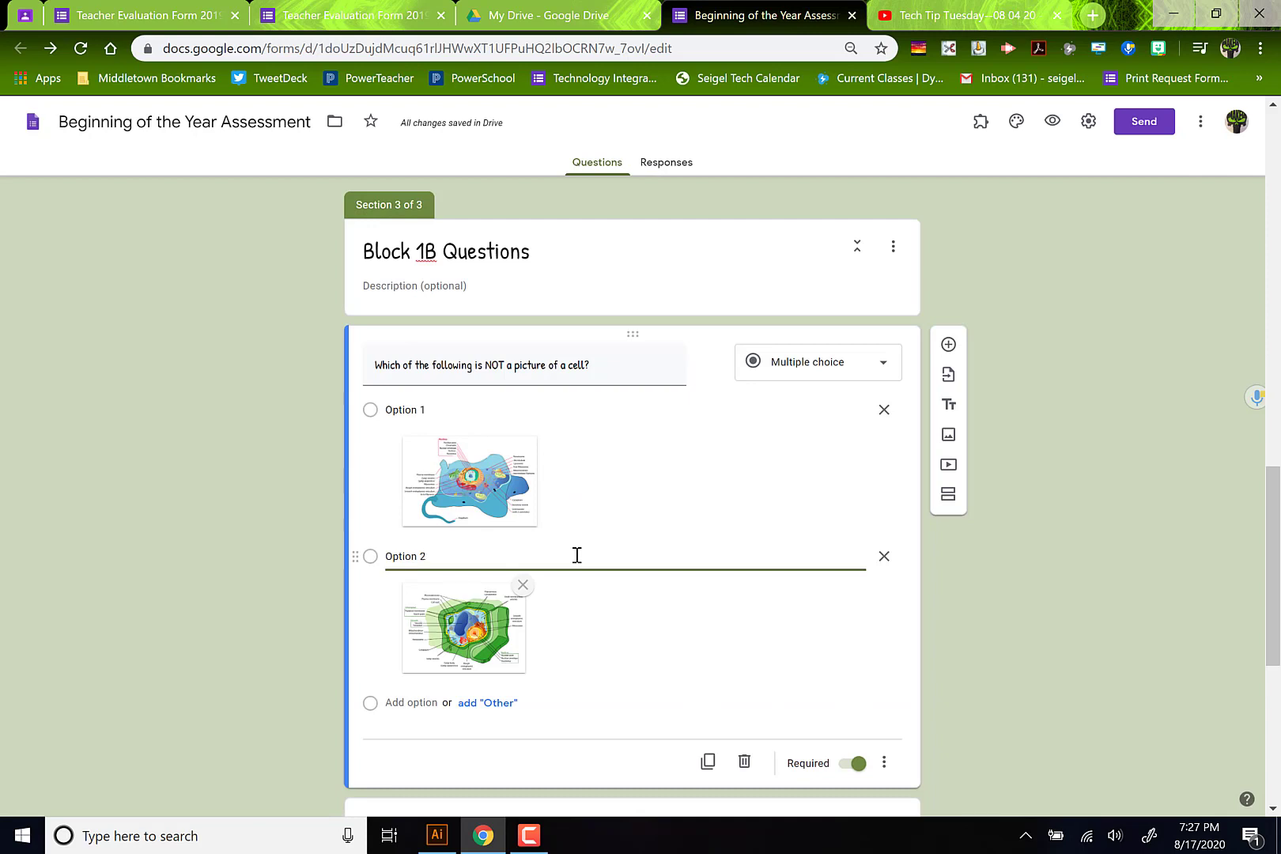
key(Return)
click(435, 411)
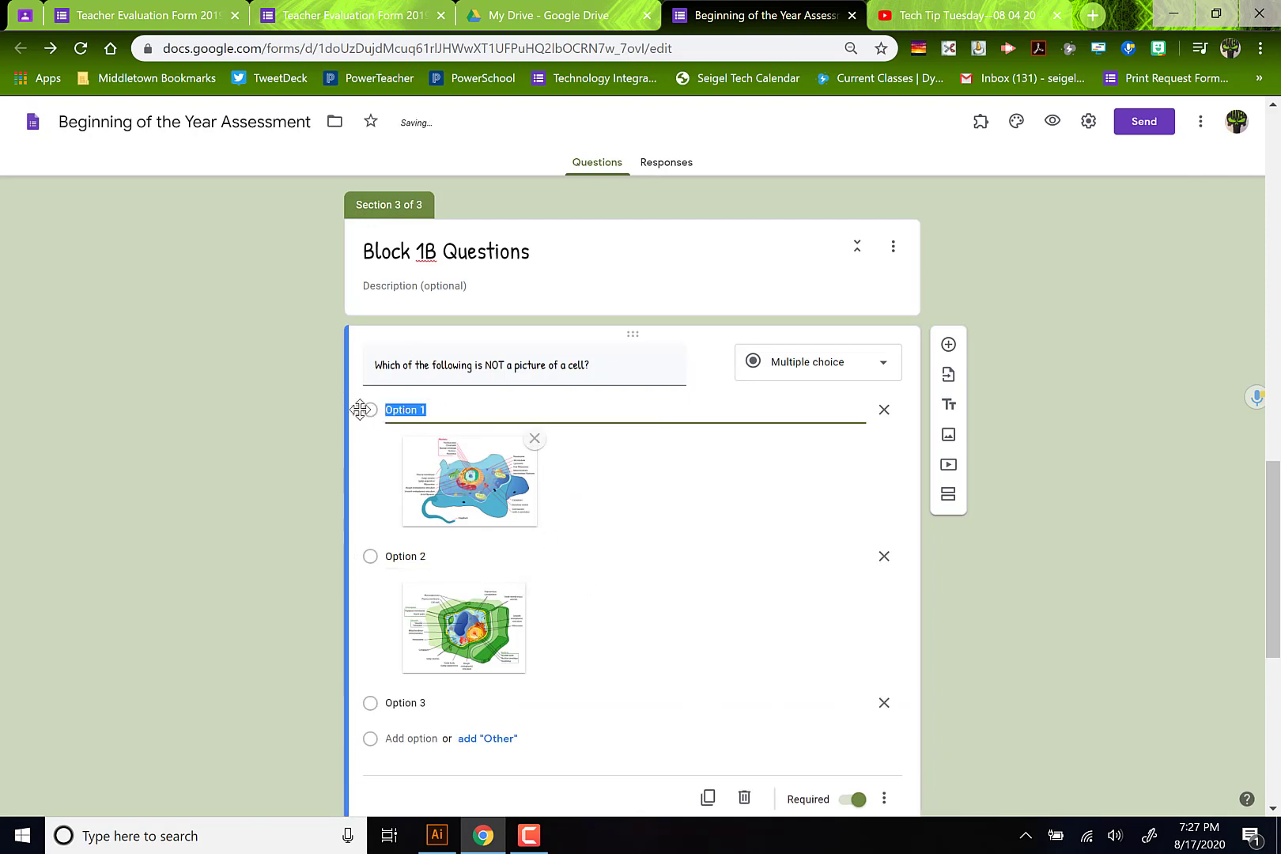
click(652, 702)
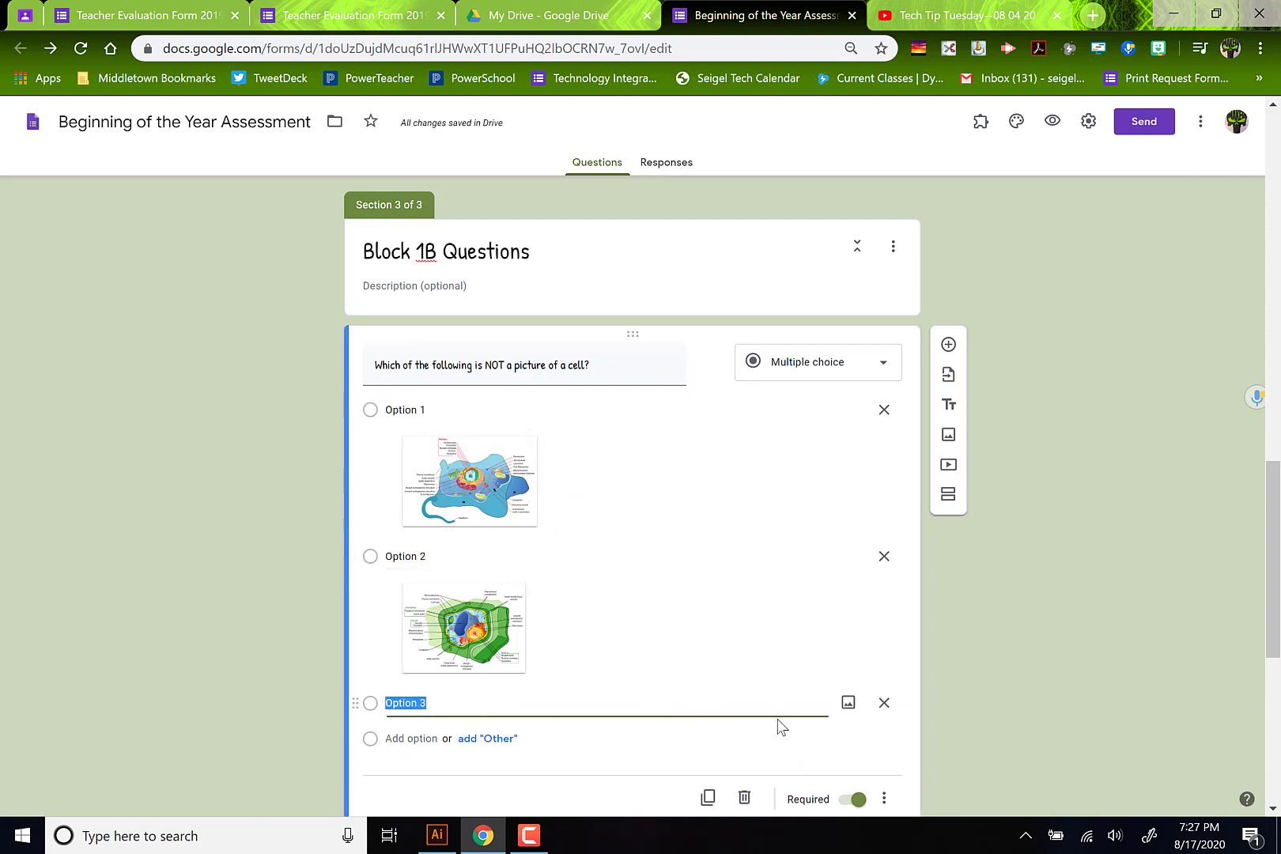
click(846, 704)
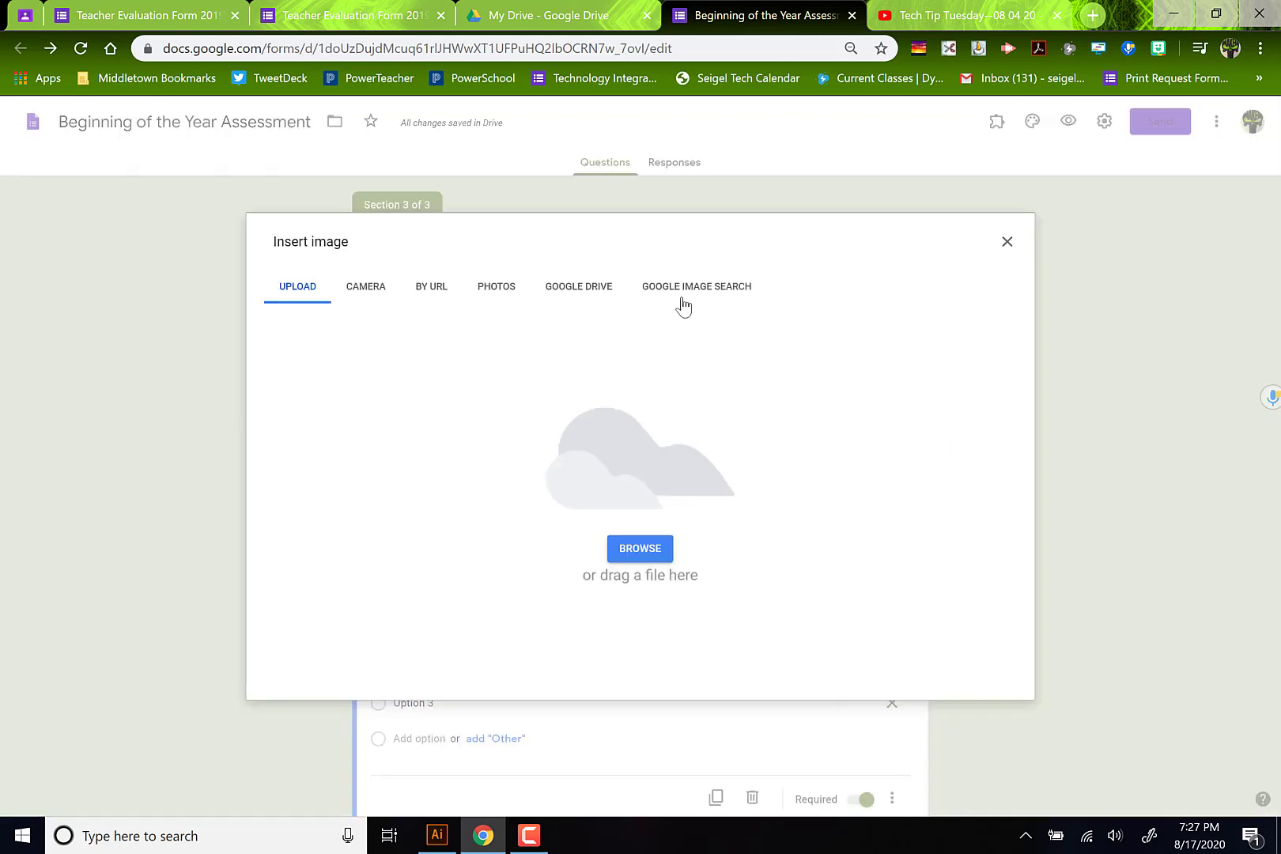
click(689, 286)
text(c)
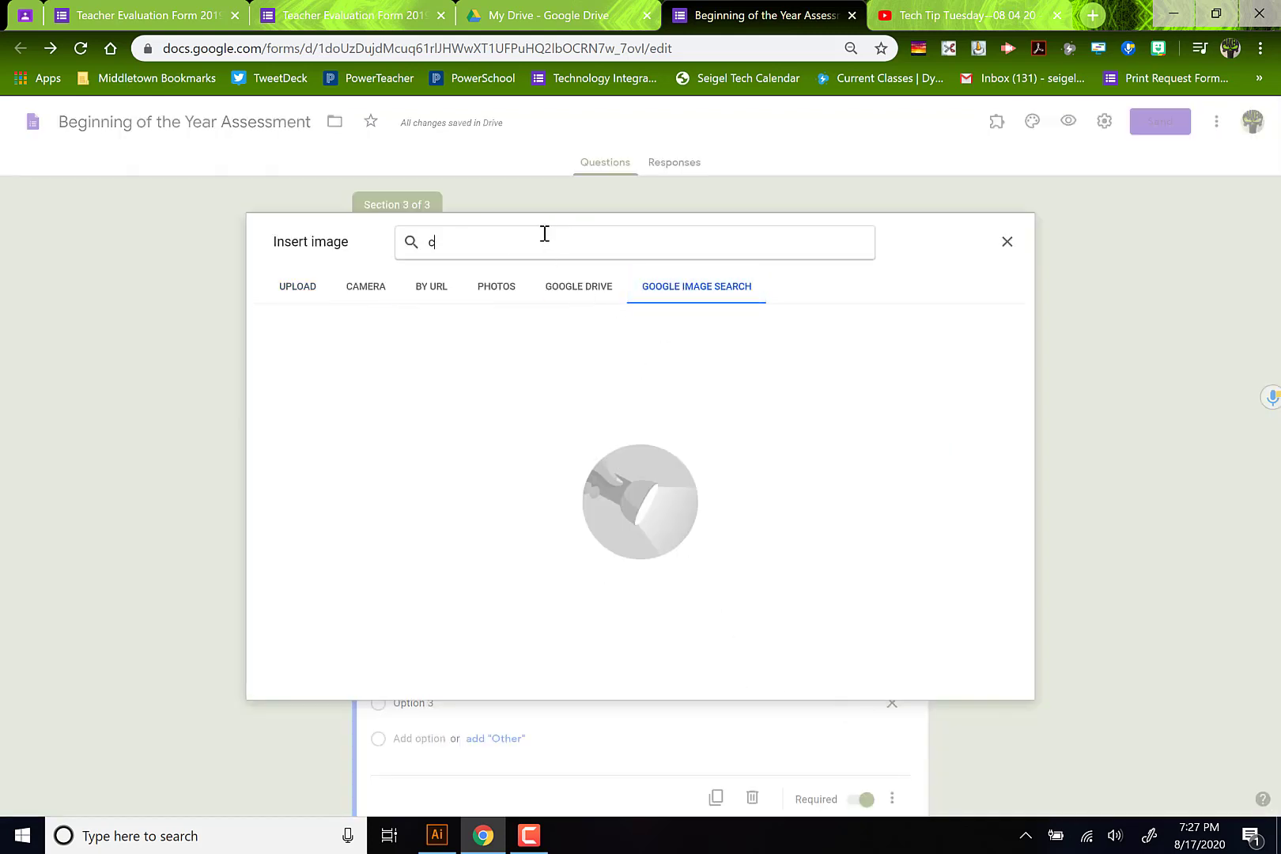
text(ell phone)
key(Return)
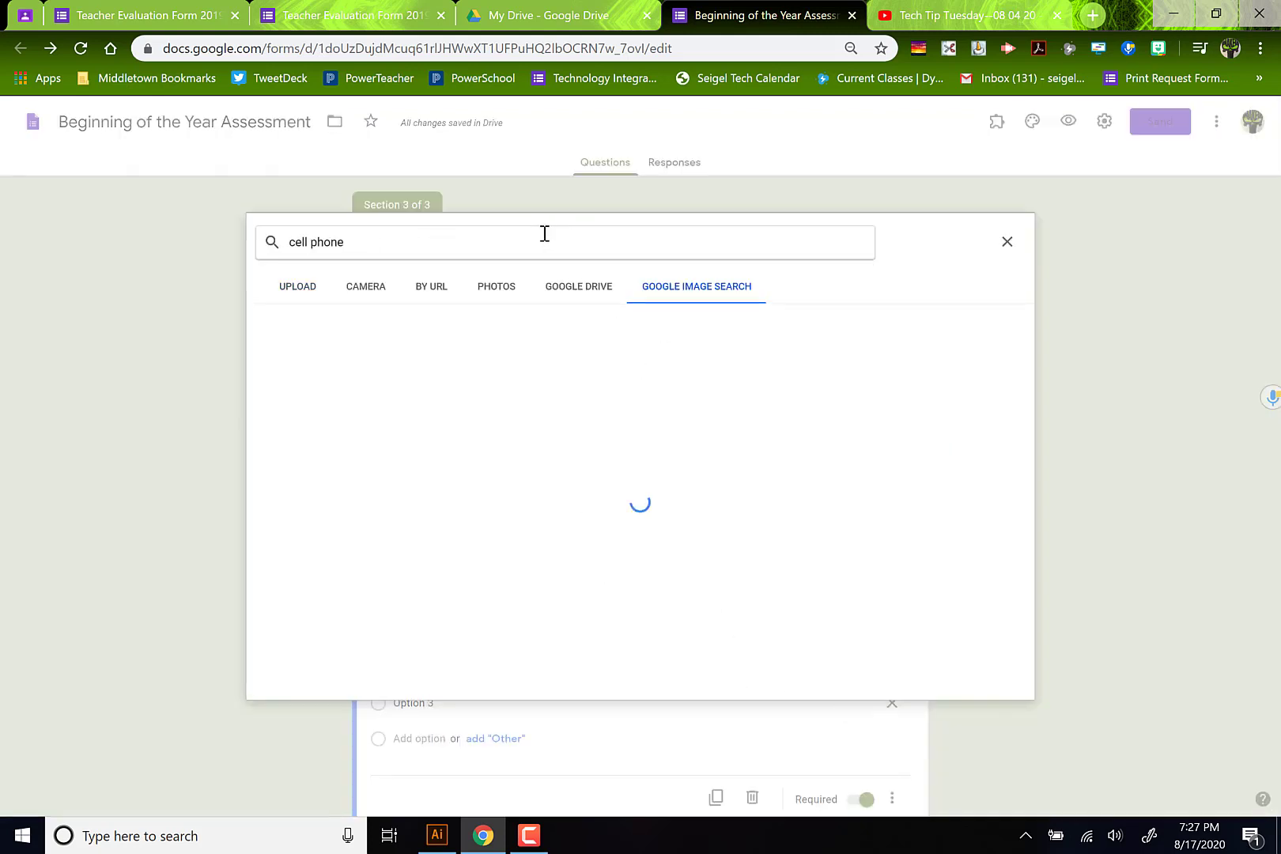
click(356, 368)
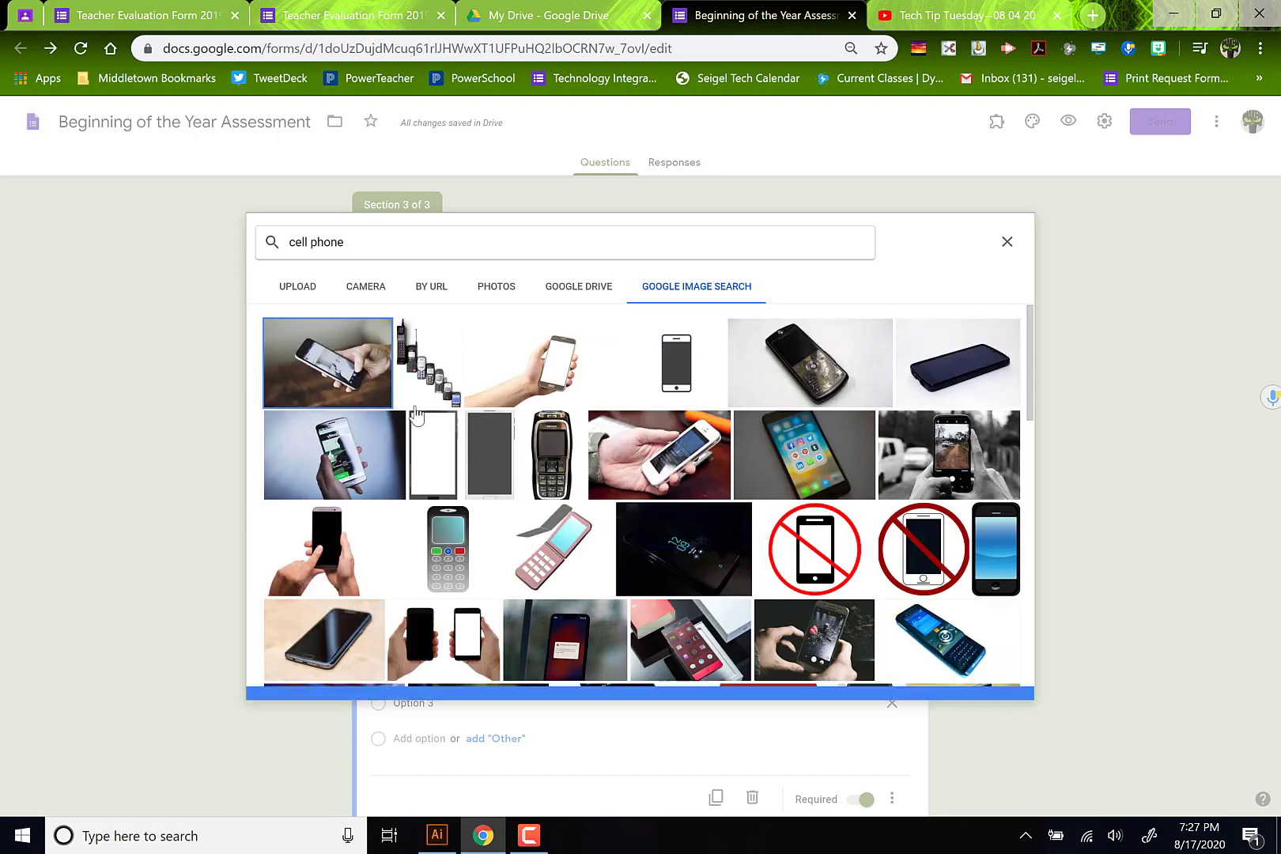
click(1016, 685)
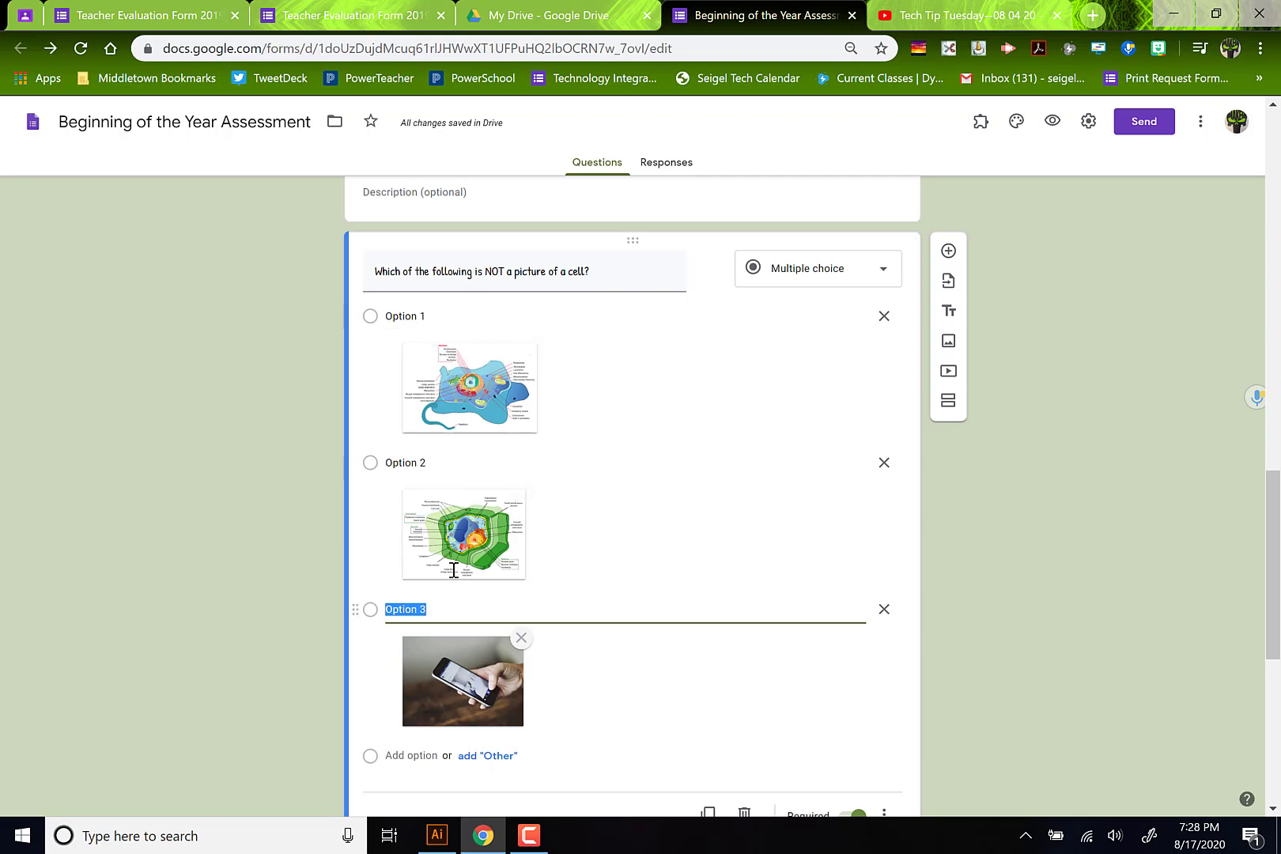
Preview the form, choose Block 1 B as the class, and continue to the Block 1B questions.
scroll(858, 583, down, 2)
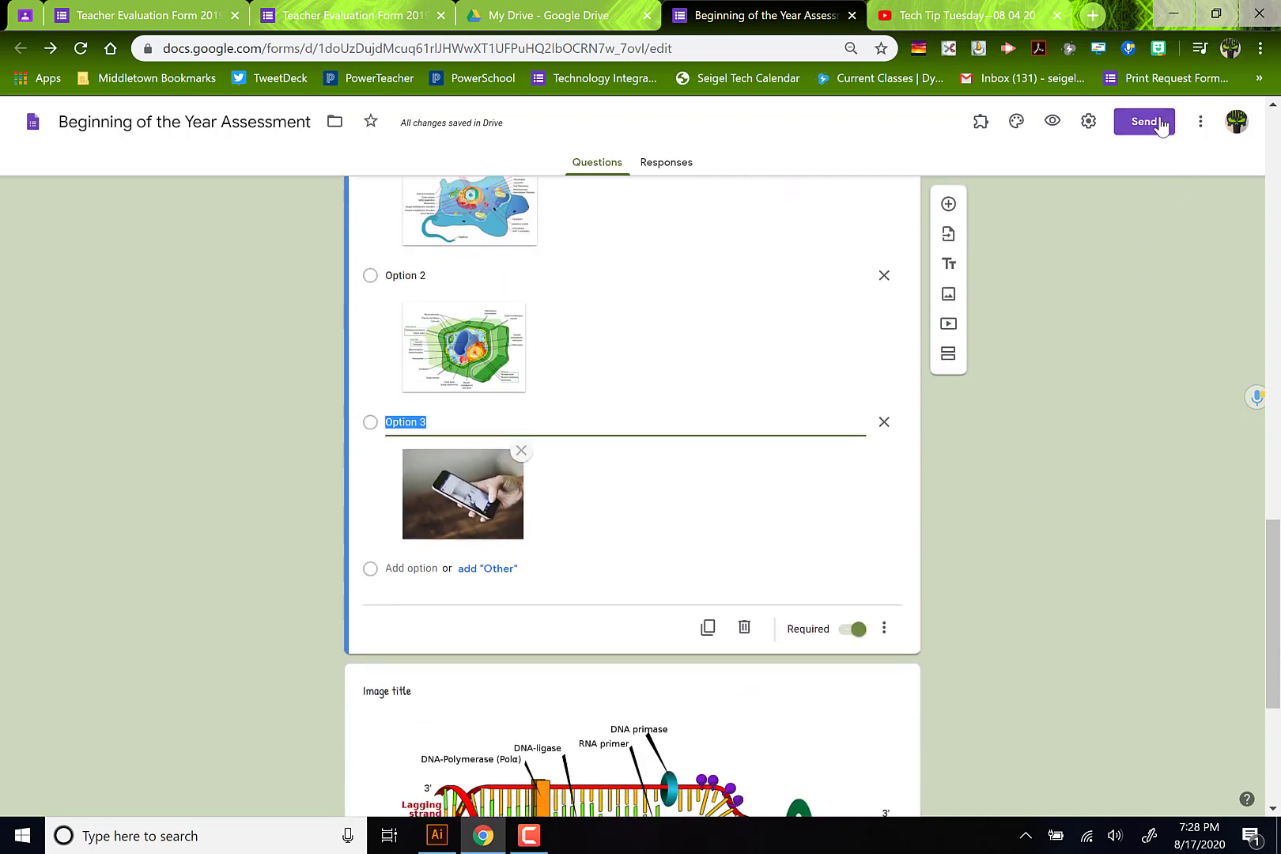
click(1053, 123)
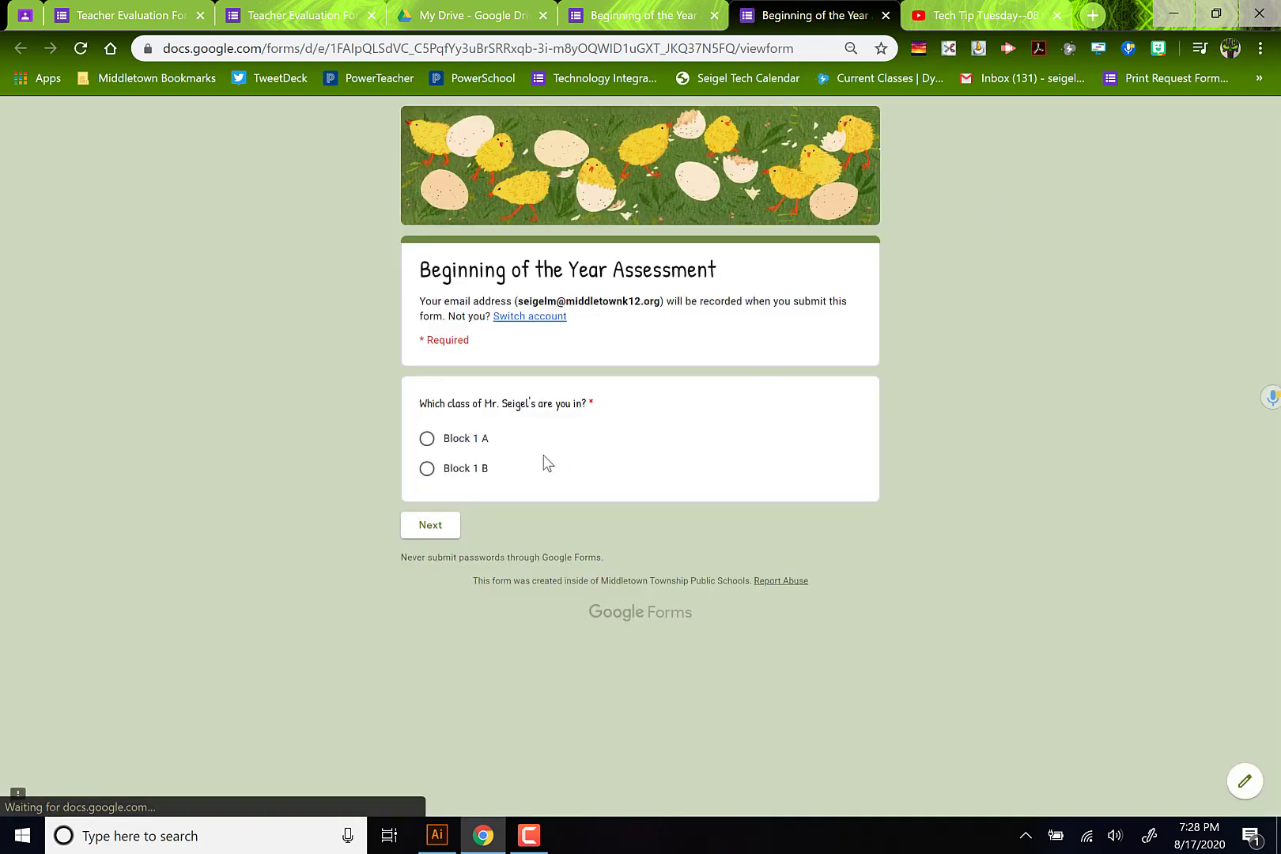
click(428, 439)
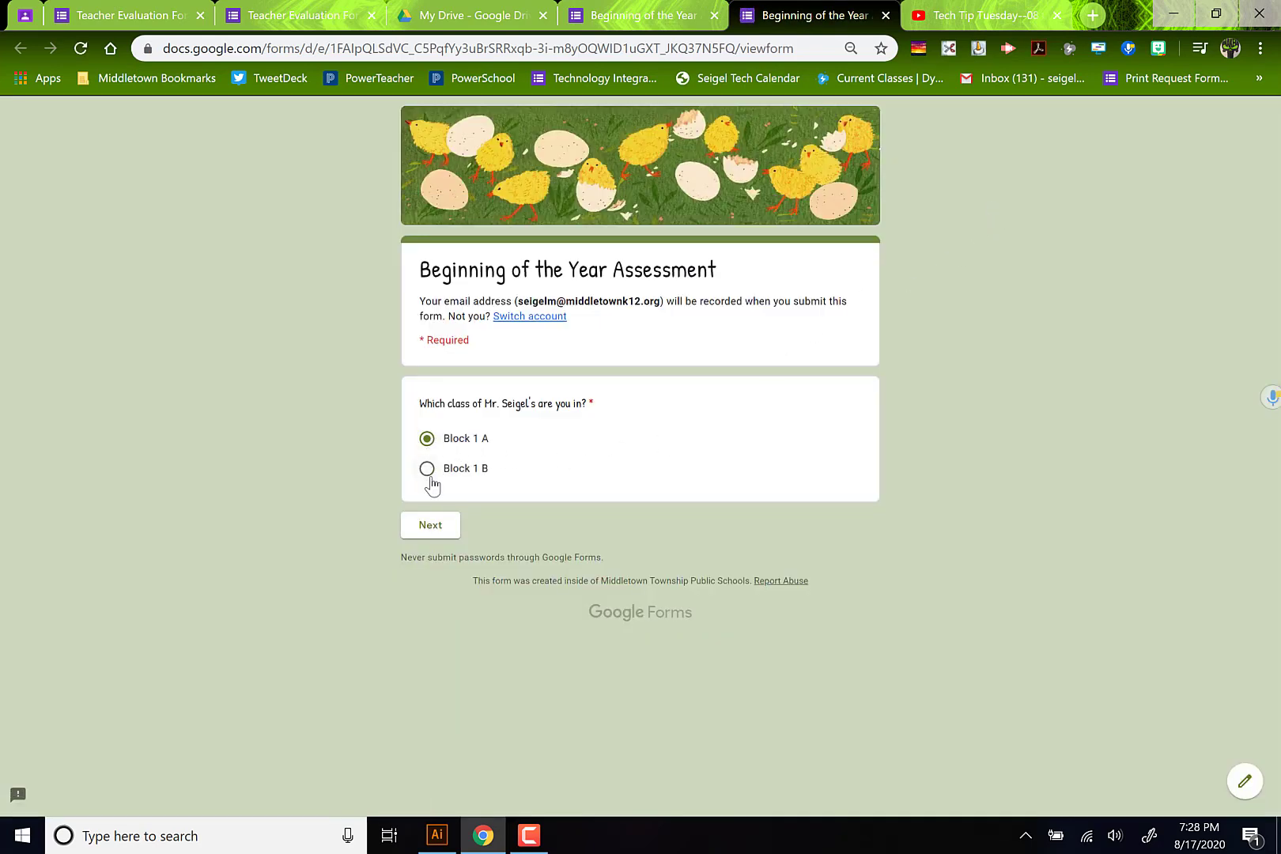
click(428, 468)
click(434, 526)
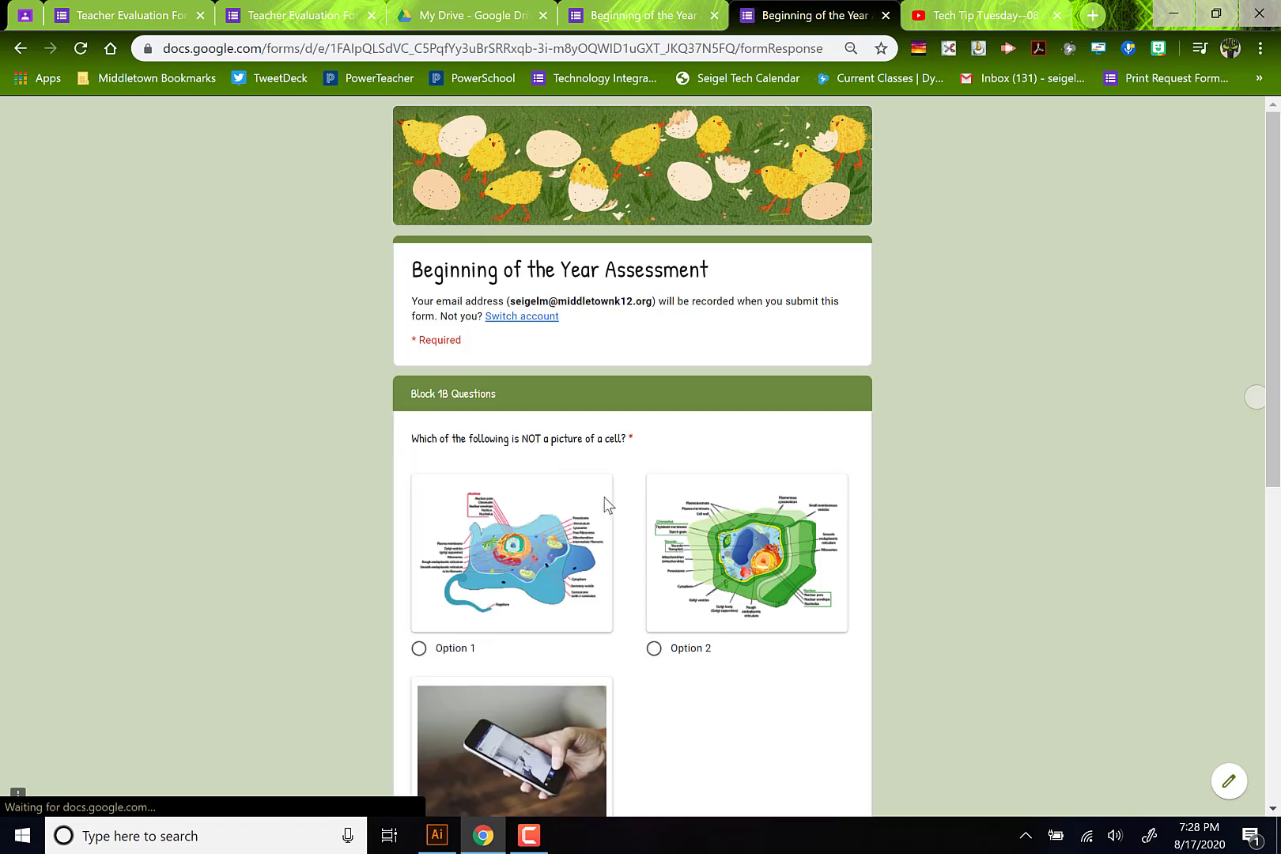
Try each picture answer of the cell question in turn, ending on the phone in Option 3, and close the preview.
scroll(972, 591, down, 3)
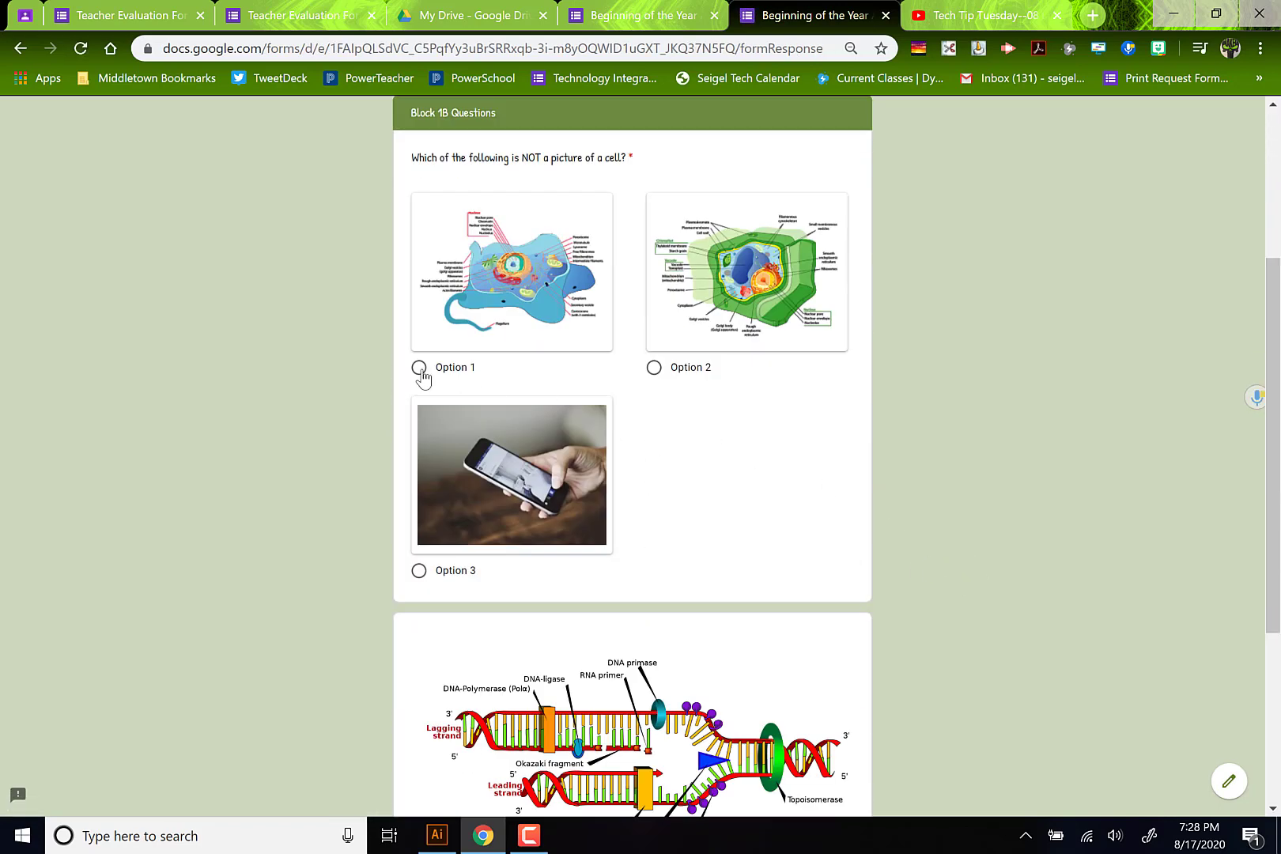
click(419, 368)
click(654, 368)
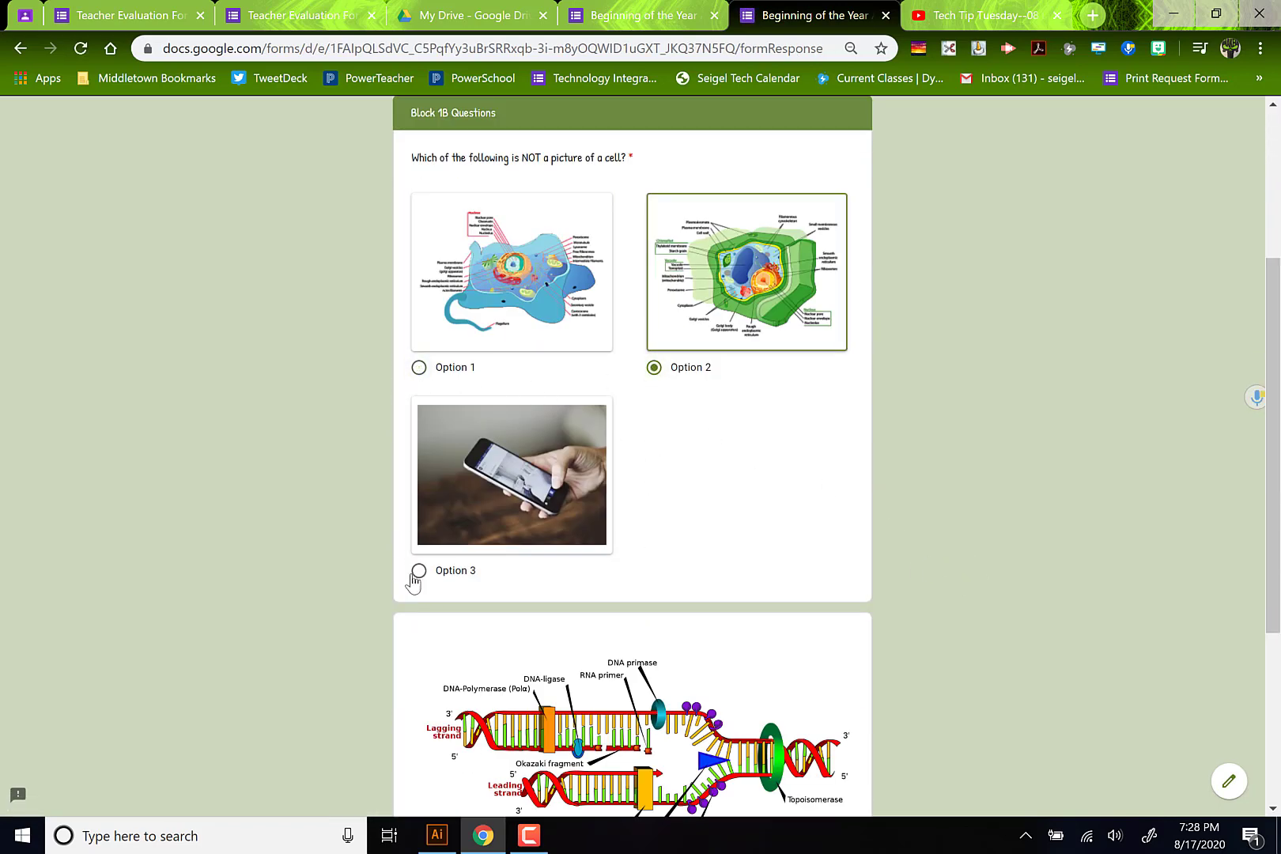
click(418, 571)
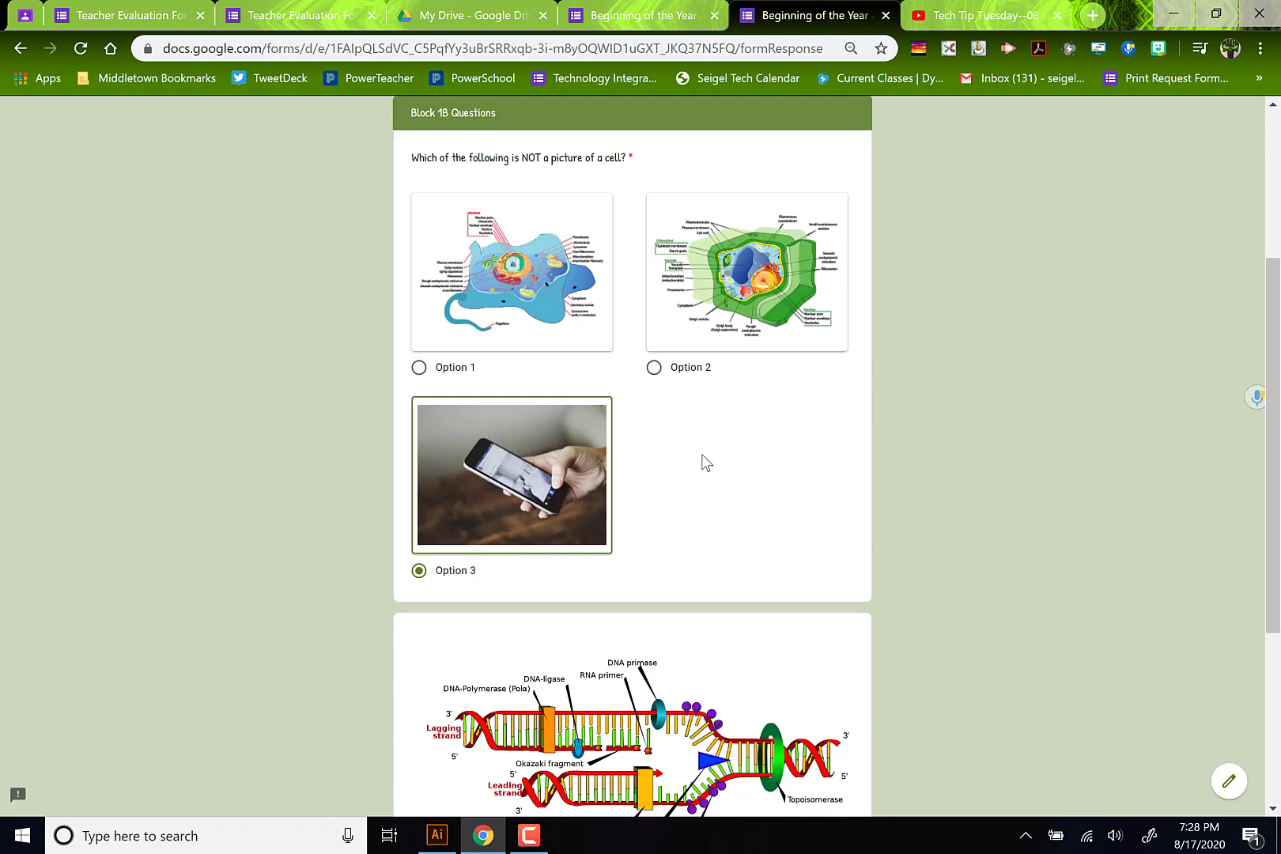
scroll(718, 425, up, 4)
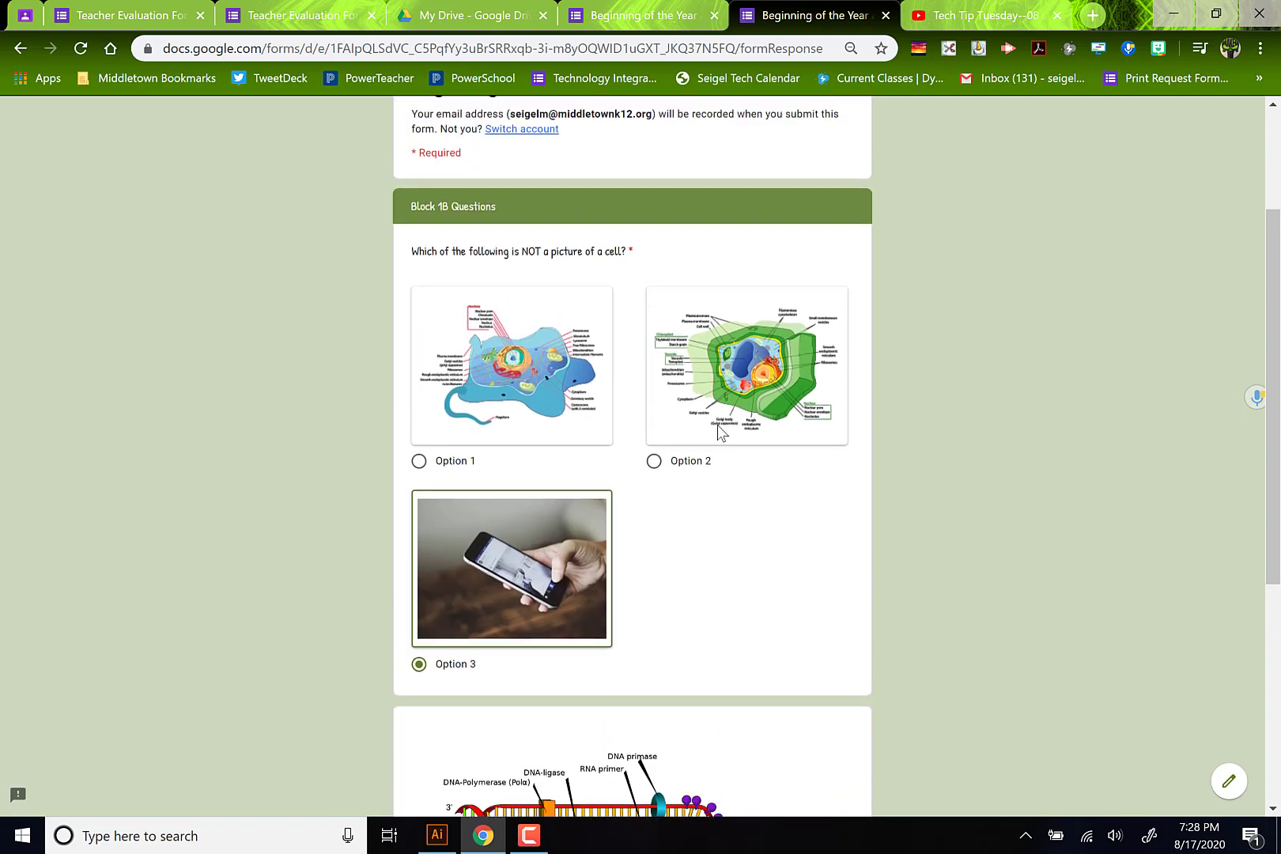
click(886, 15)
click(732, 162)
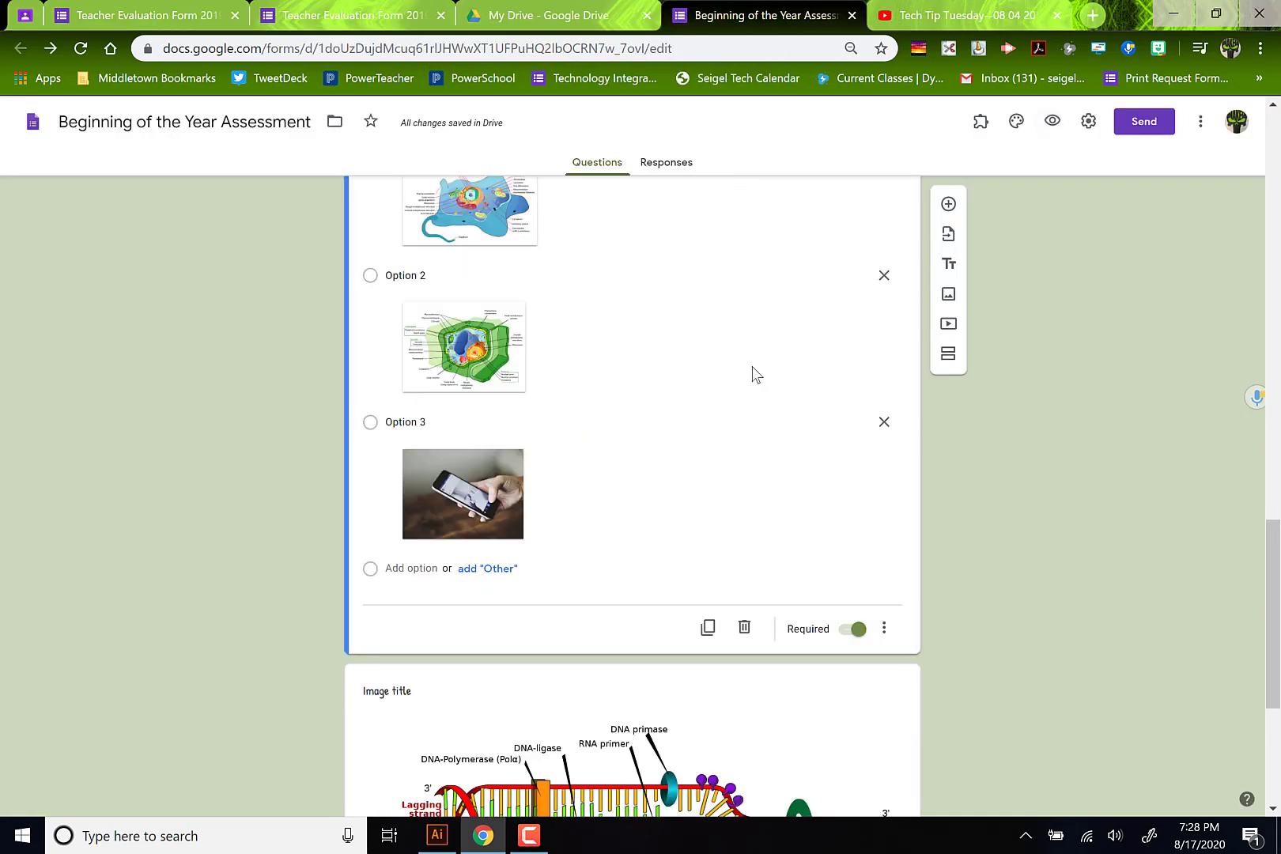
Add a multiple choice question below the video theme question in Block 1A reading "Which video correctly explains Dalton's Law?".
scroll(967, 530, up, 20)
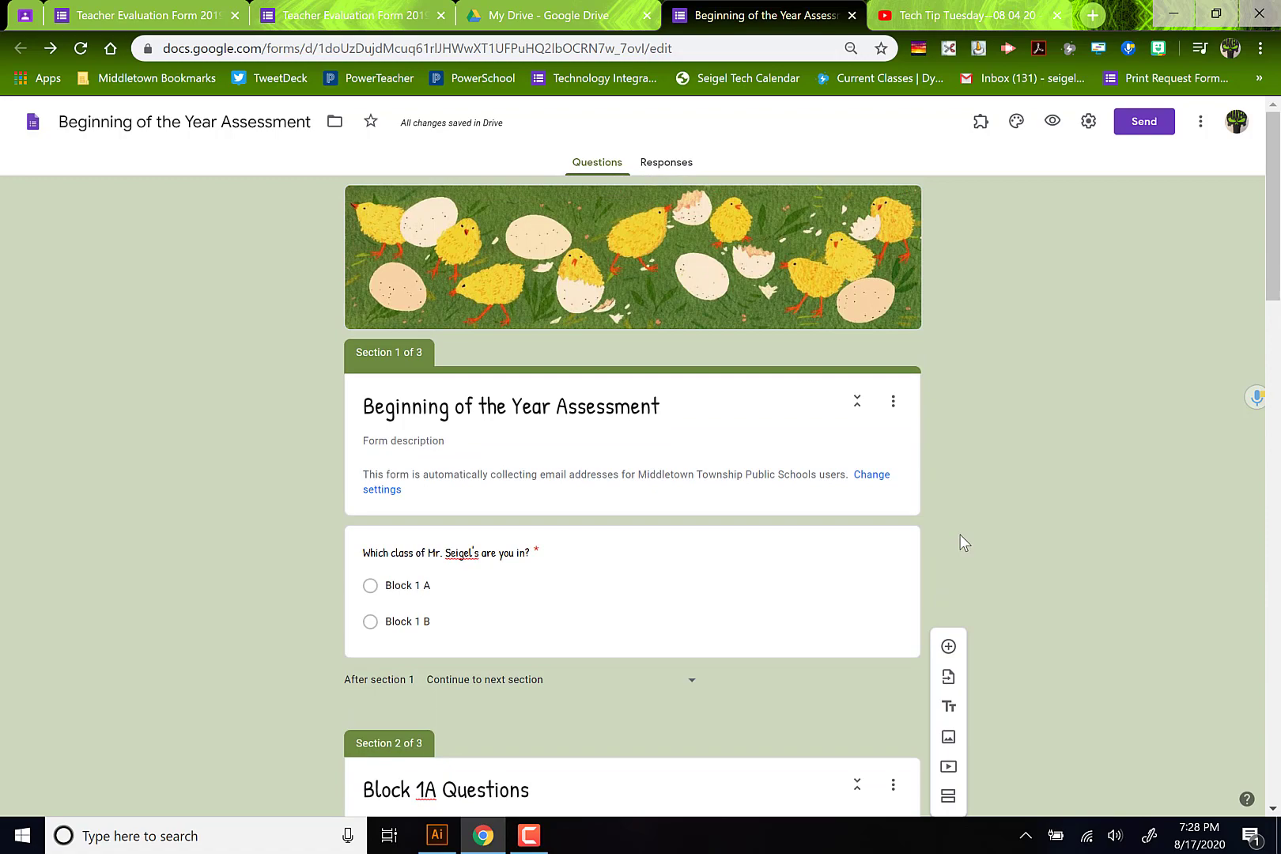
scroll(954, 545, down, 10)
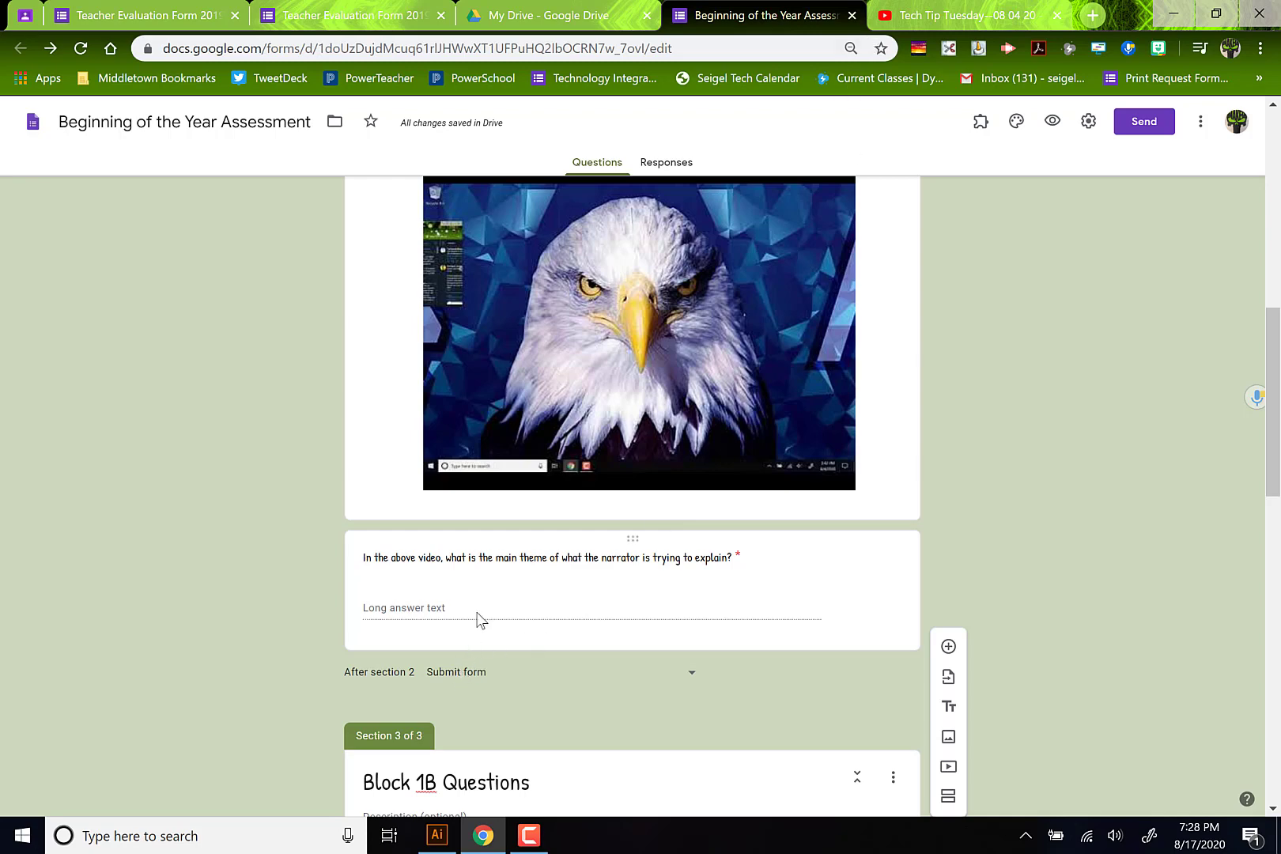
scroll(558, 586, down, 6)
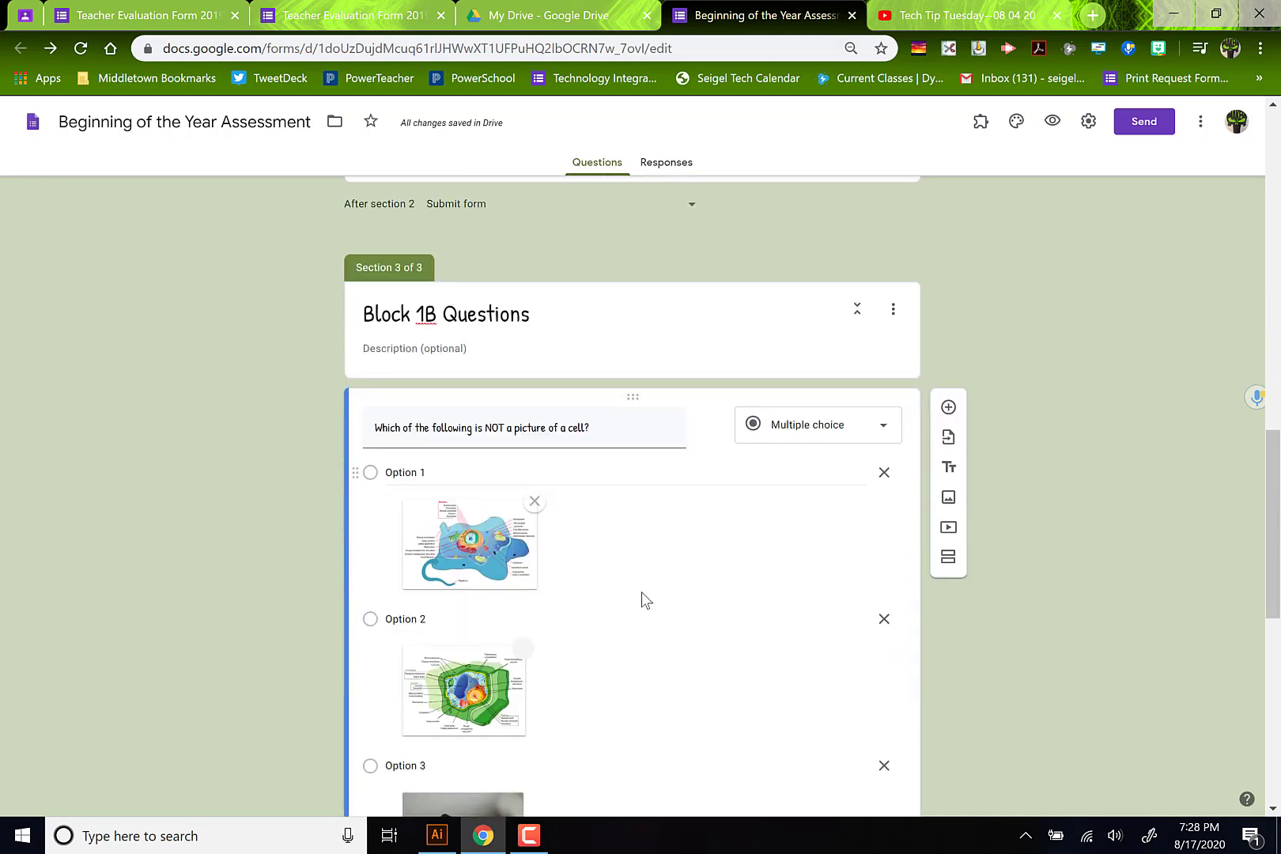
scroll(644, 601, up, 6)
click(896, 570)
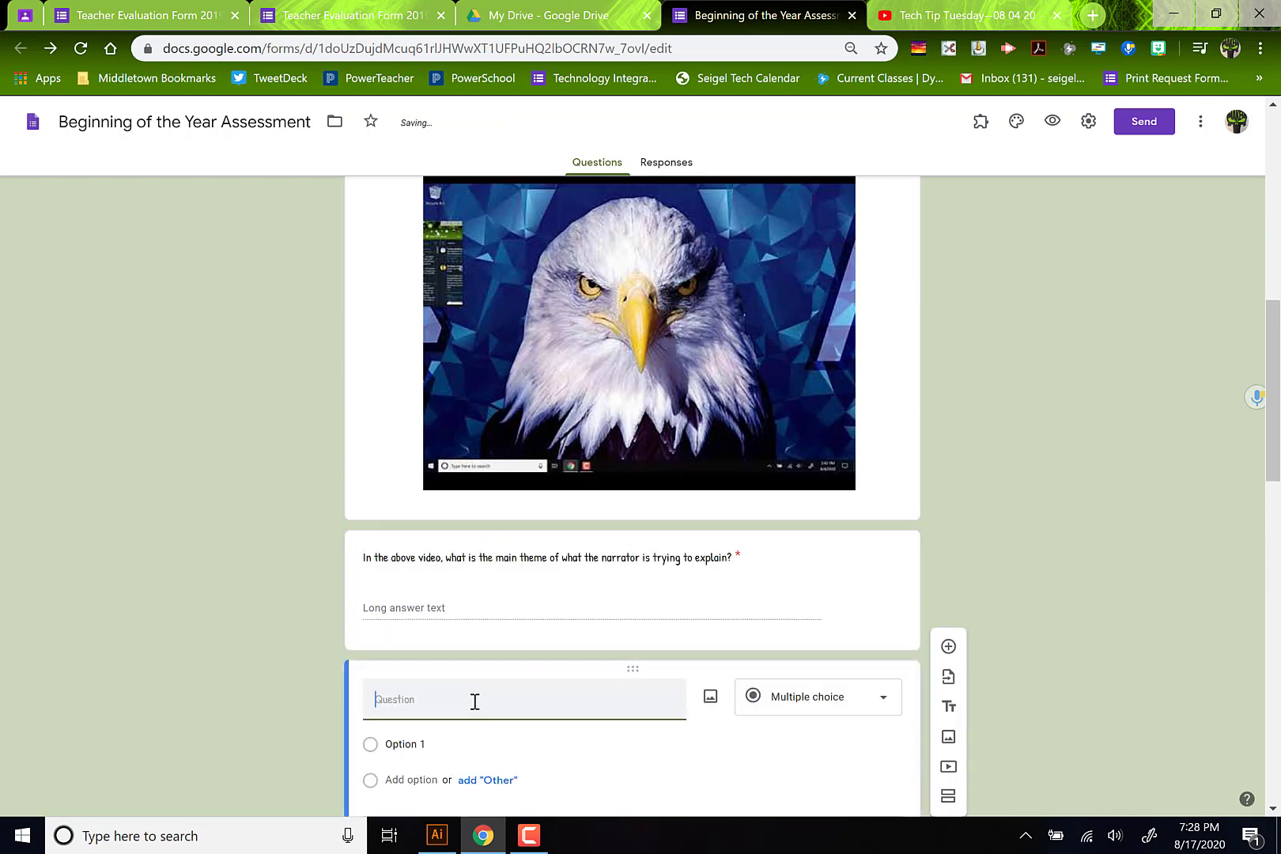
text(Which video correctly d)
text(xplains Dalton's Law?)
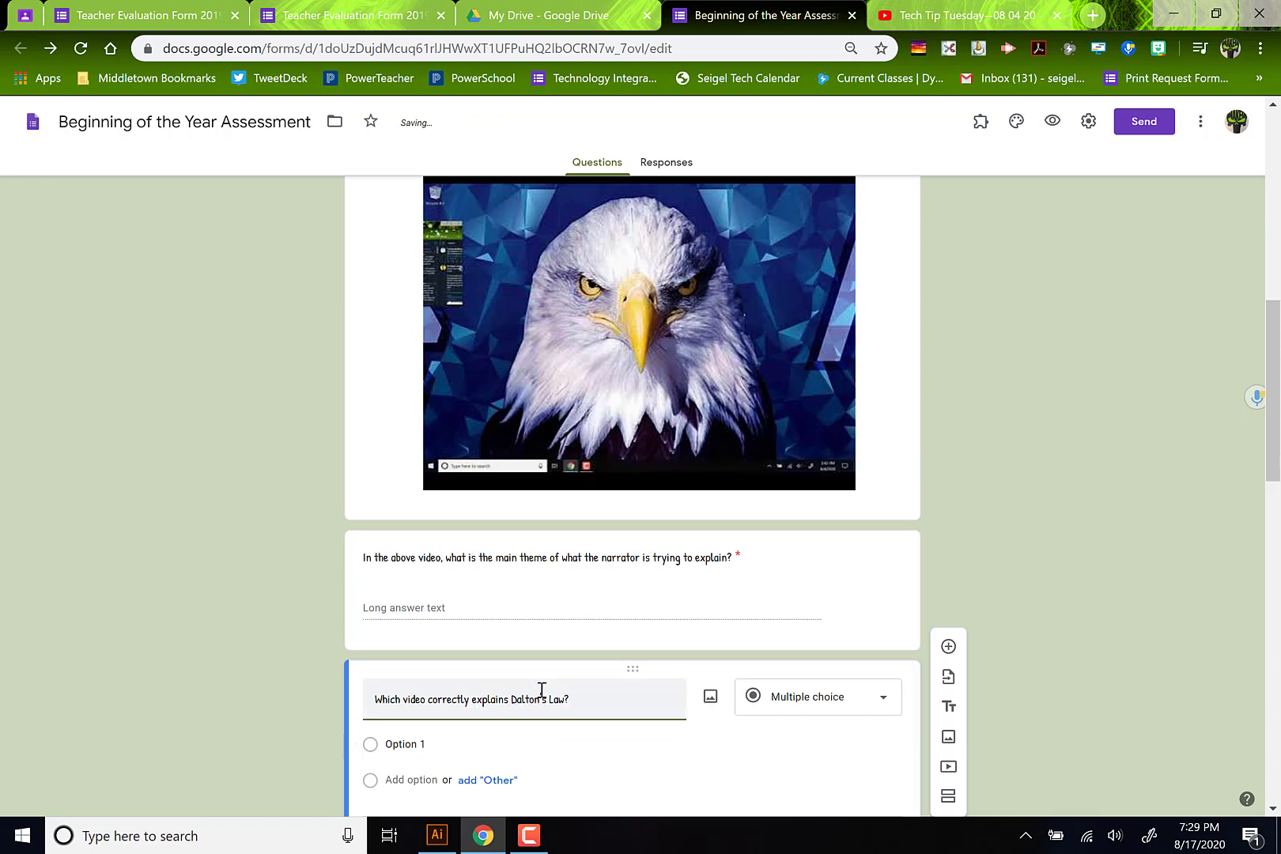
scroll(542, 689, down, 2)
click(408, 564)
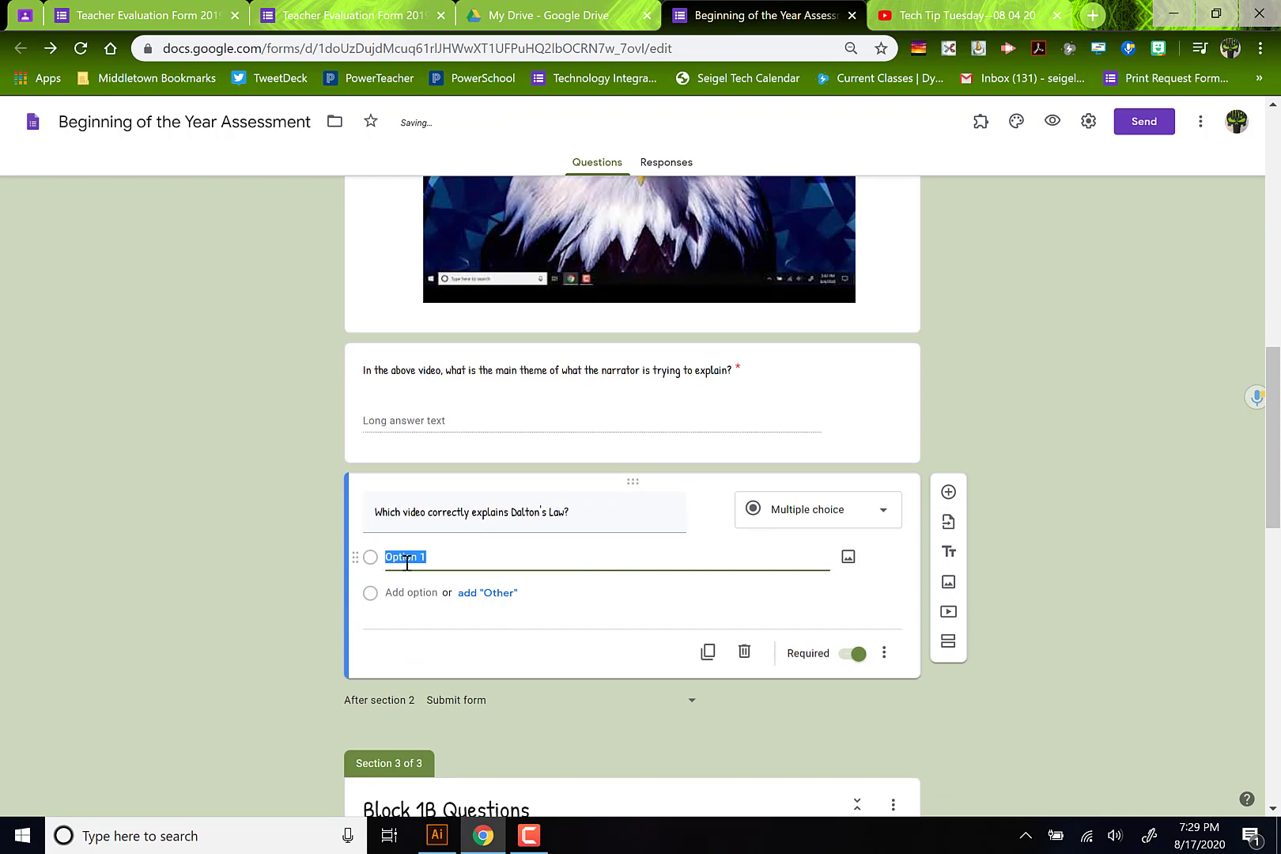
text(https://www.youtube.com/watch?v=h_lhM4v58wM&t=1s)
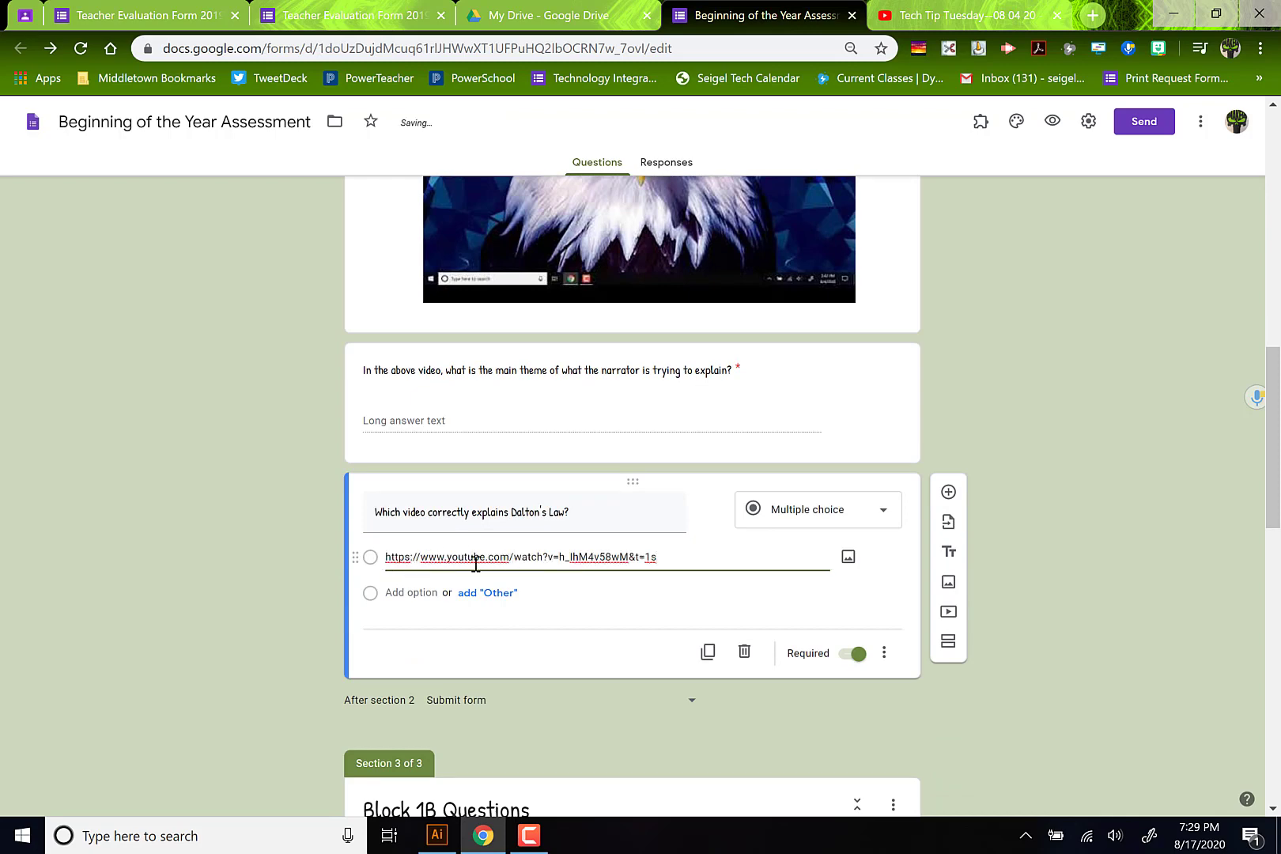
Preview the form as a Block 1 A student, check the video link answer in the Dalton's Law question, and close the preview.
click(1053, 121)
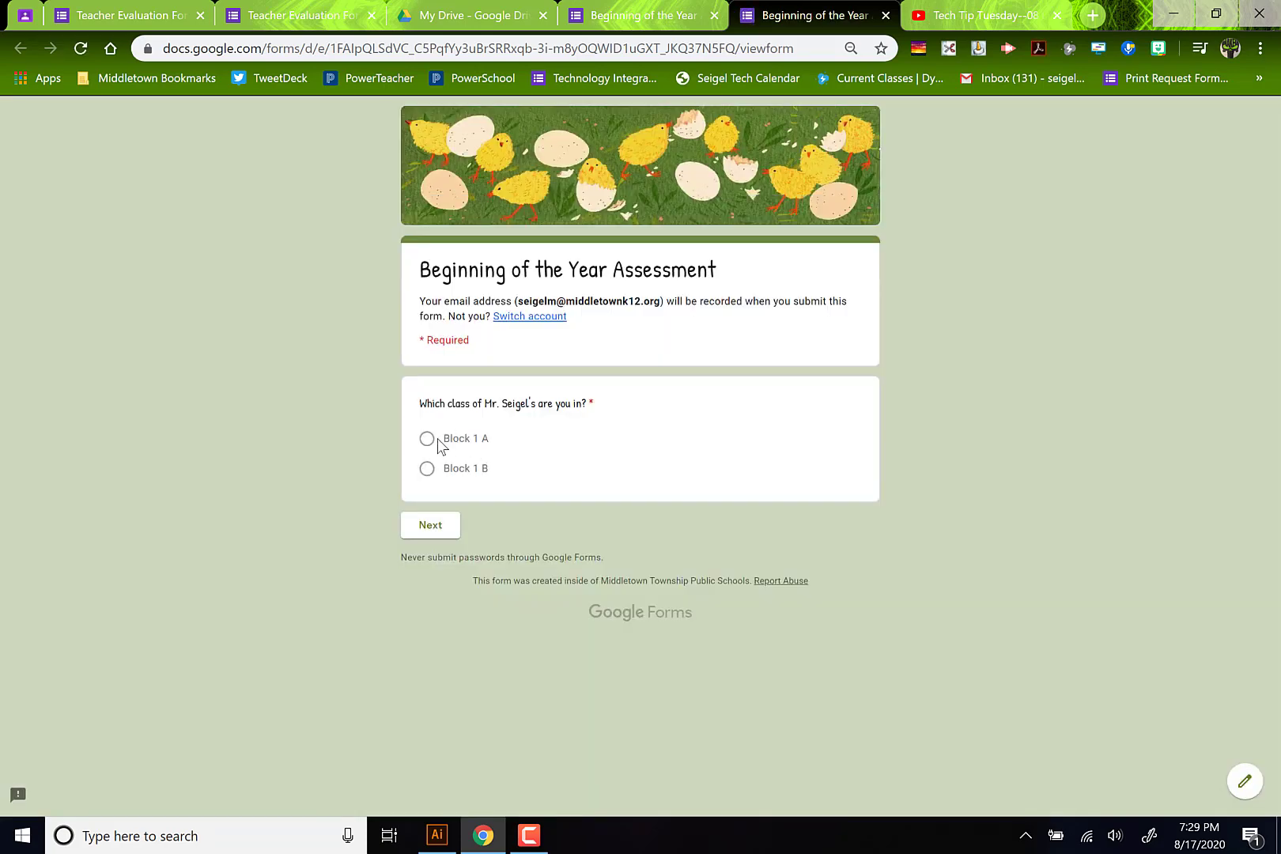
click(428, 439)
click(436, 527)
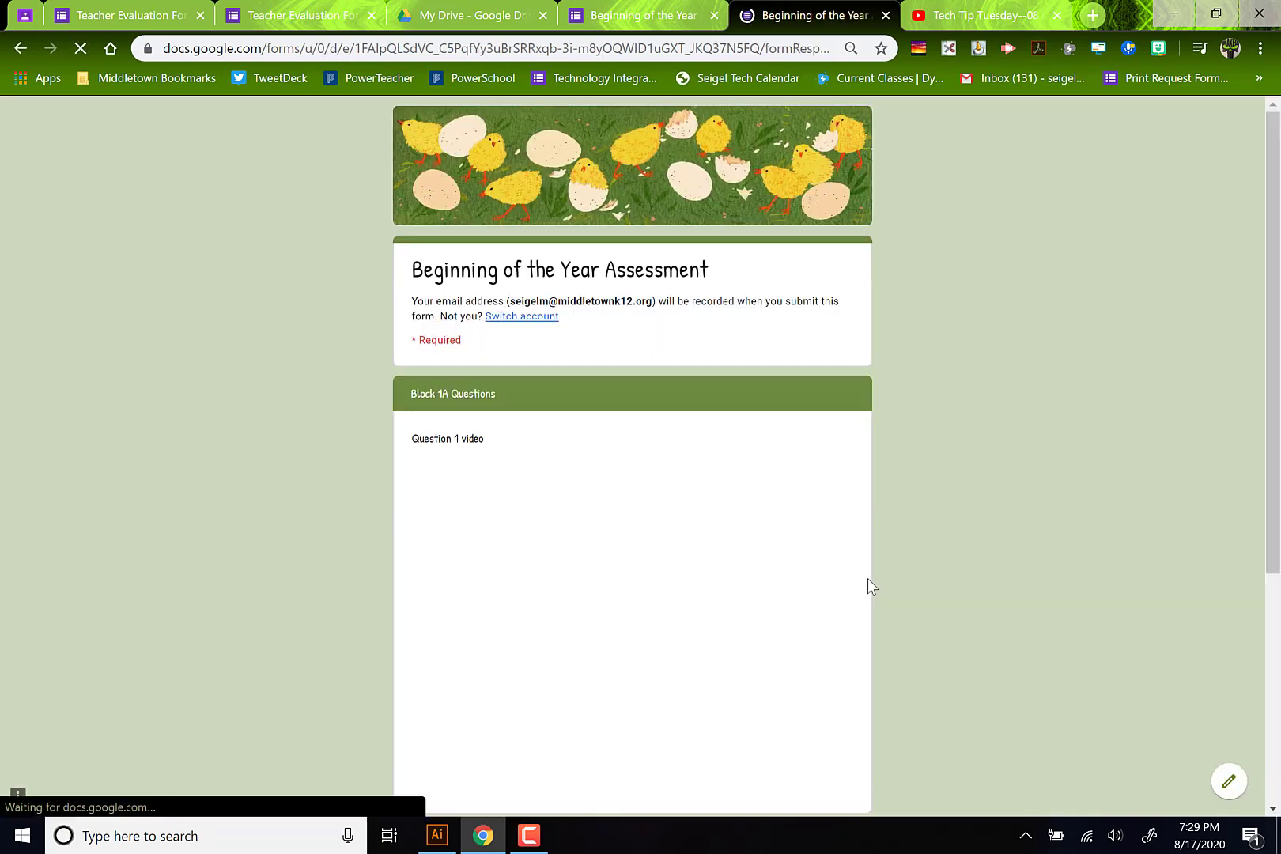
scroll(938, 632, down, 5)
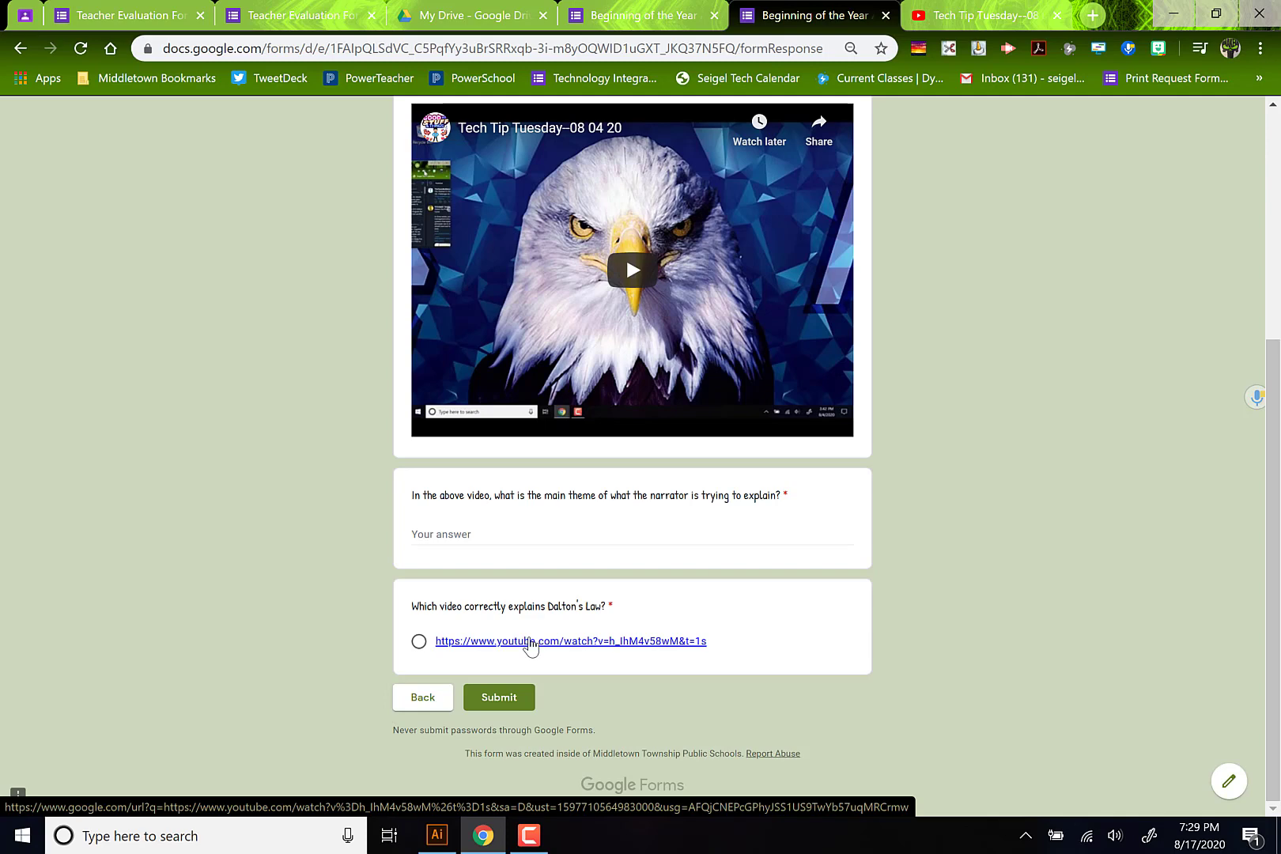
click(886, 15)
scroll(1088, 416, up, 5)
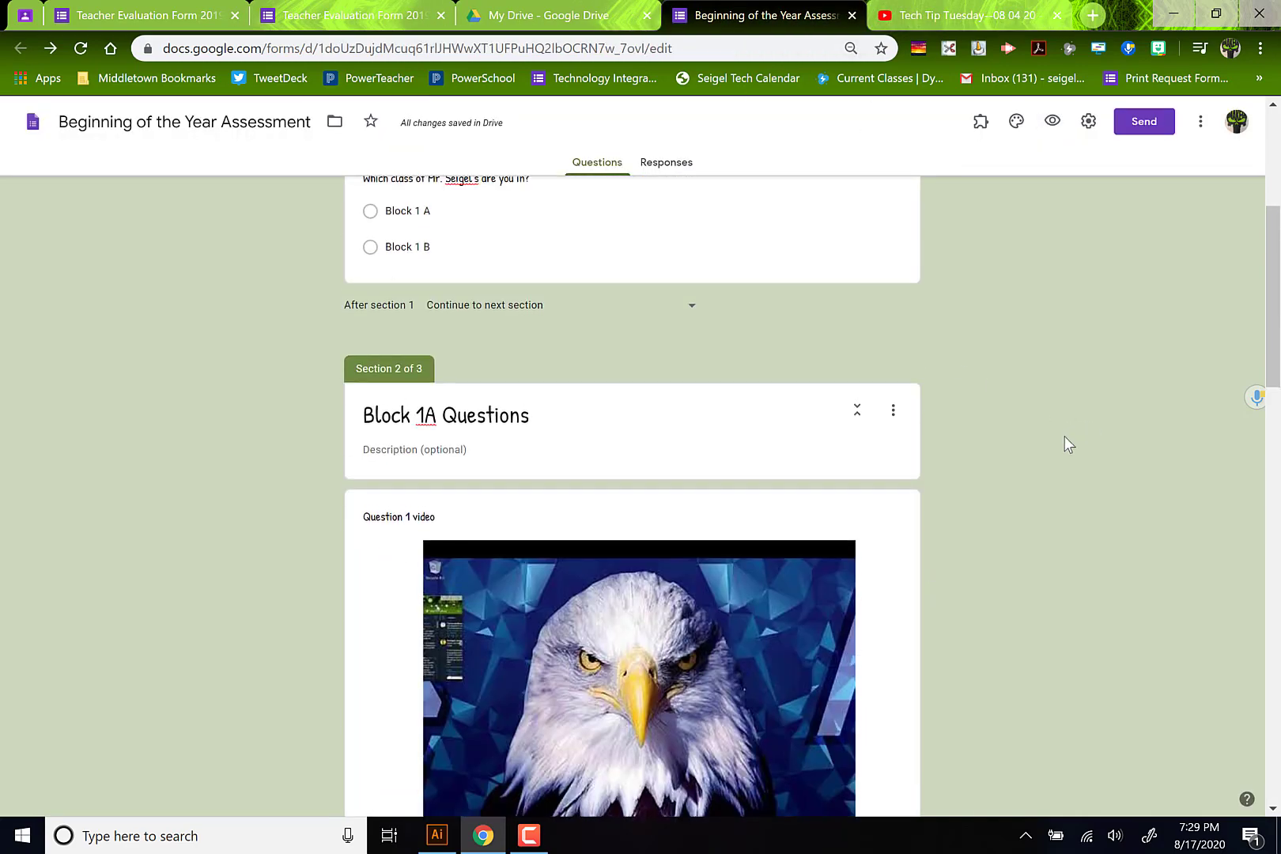
scroll(1064, 436, up, 5)
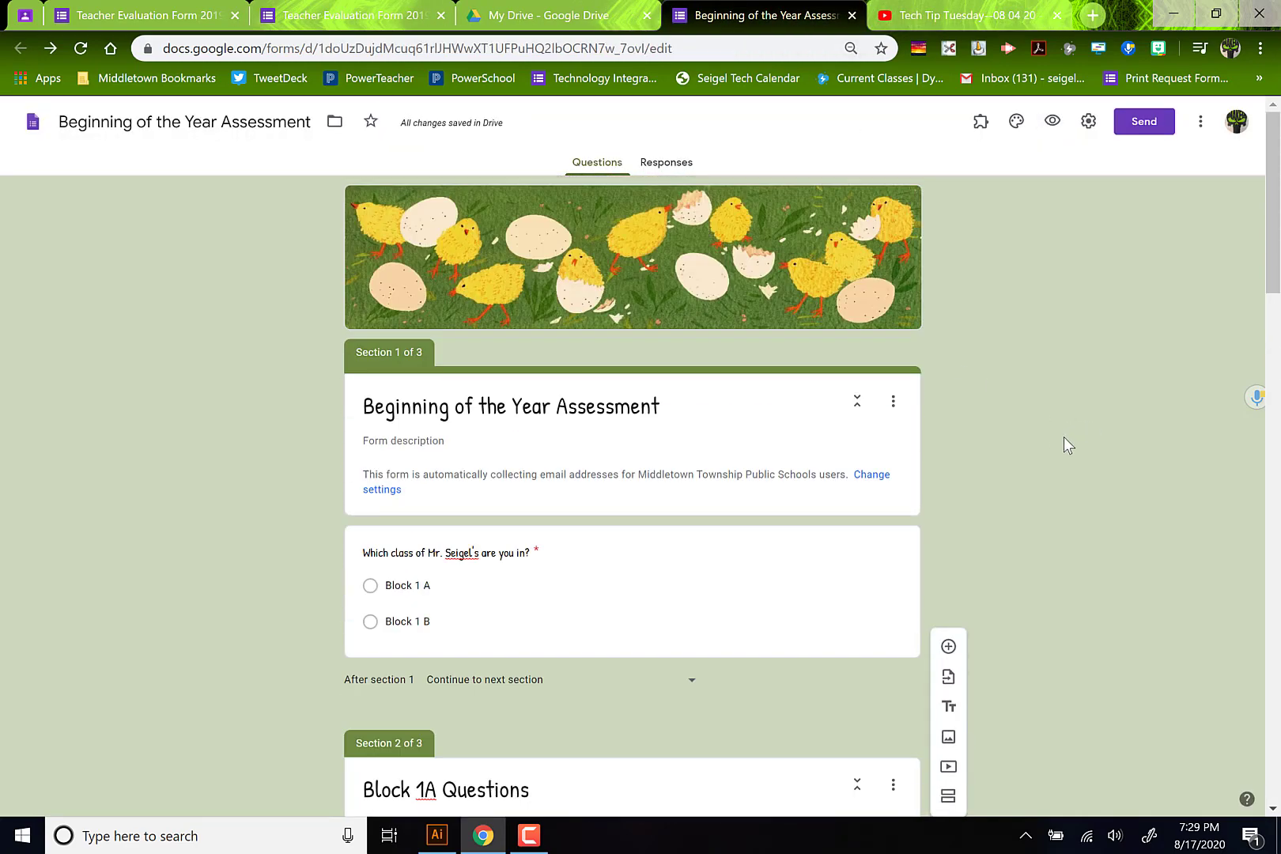